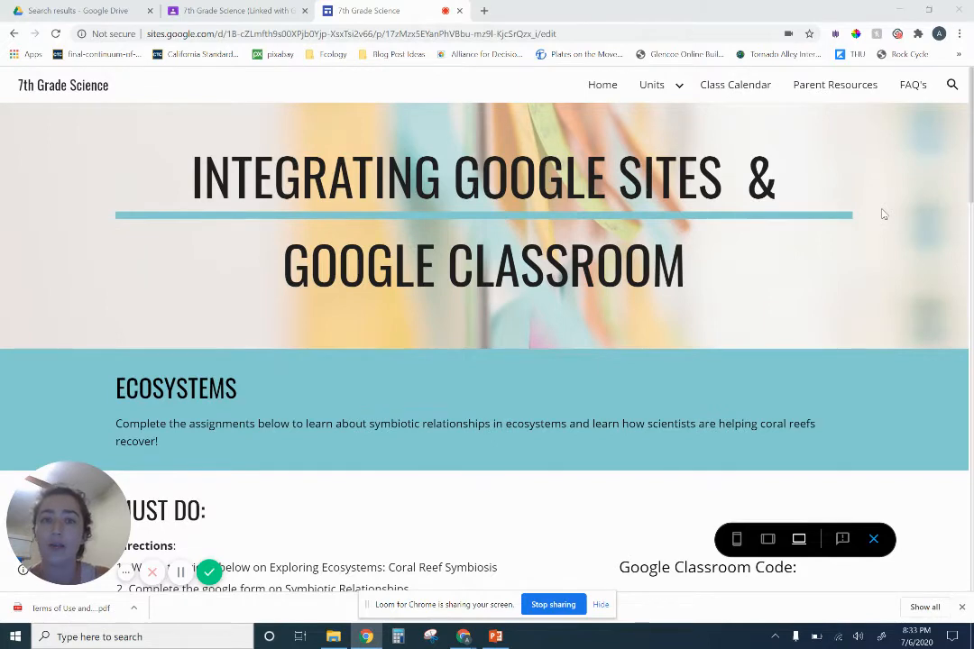
Open the Must Do section's embedded Symbiotic Relationships Practice form in its own tab, look through its questions, and return to the class site
scroll(854, 248, down, 3)
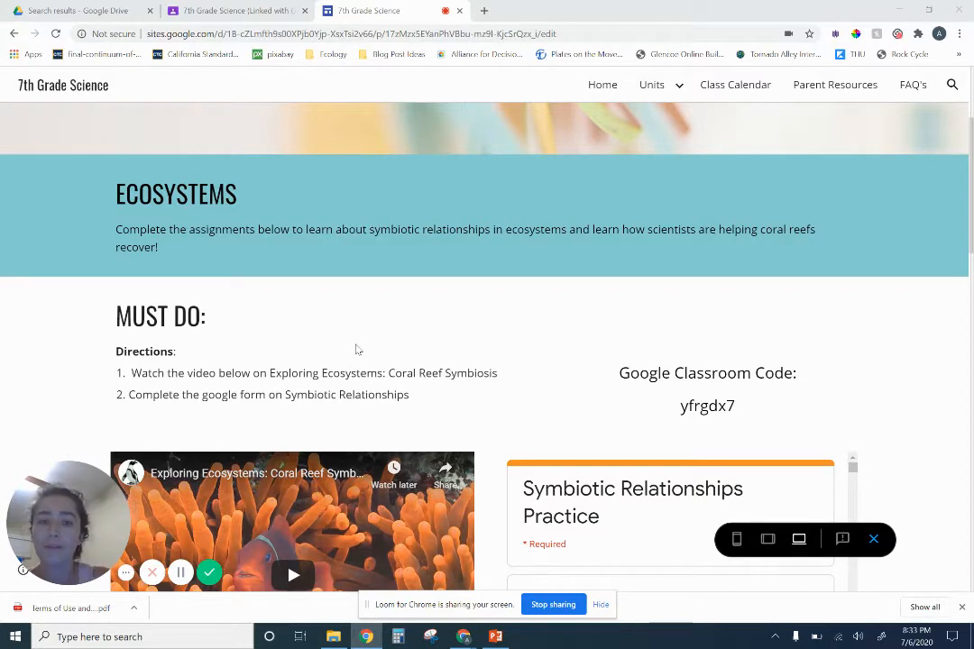
scroll(357, 350, down, 2)
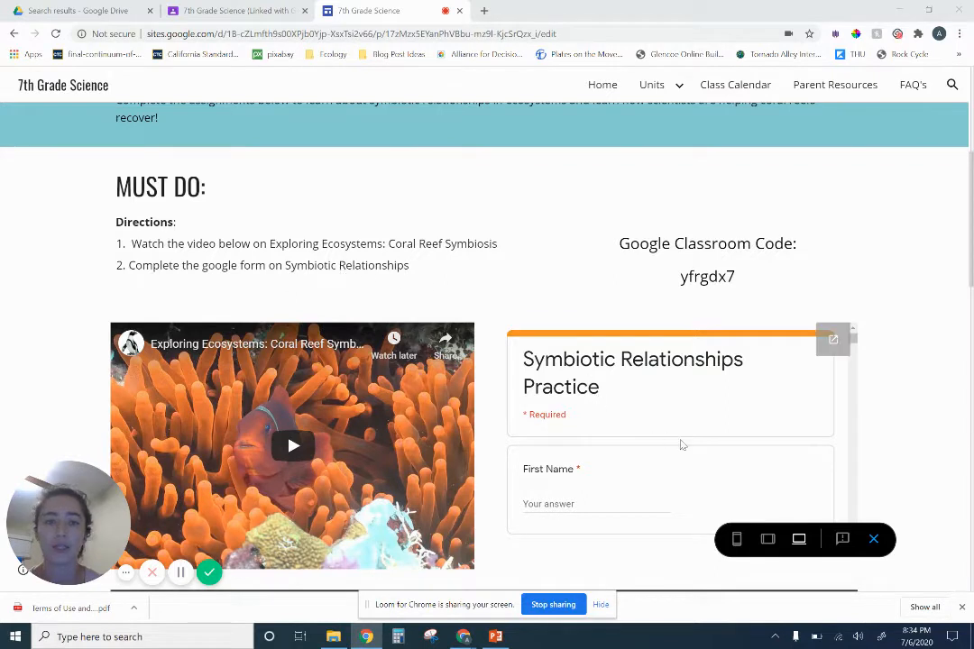
scroll(681, 444, down, 1)
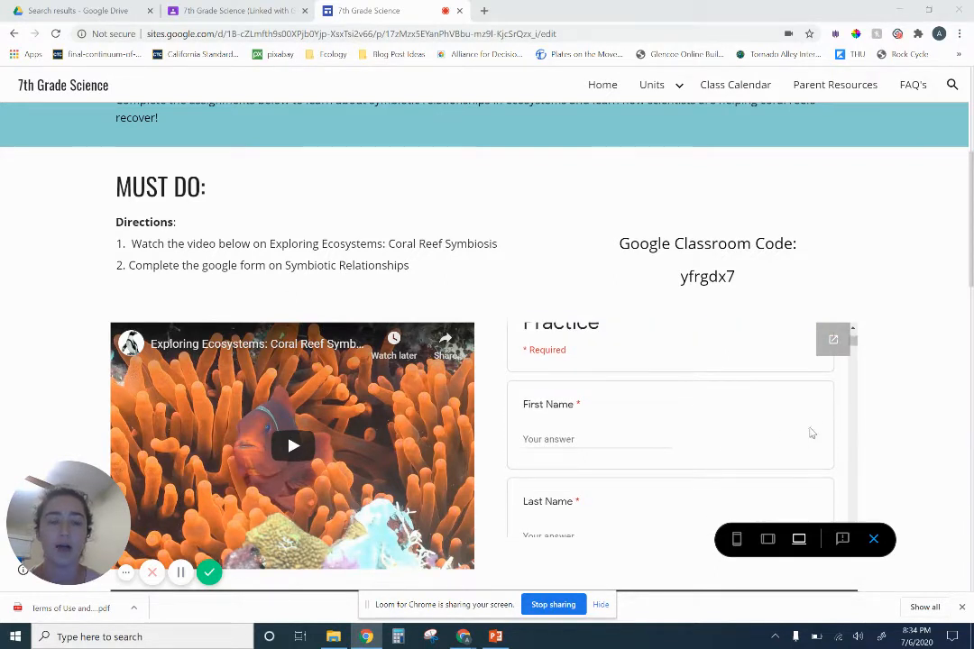
click(604, 438)
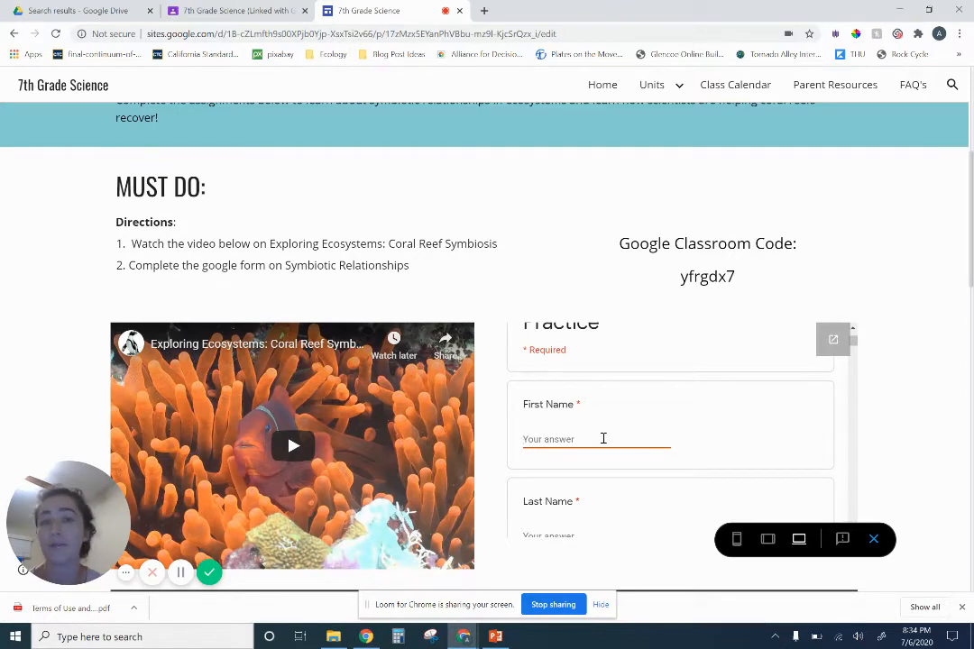
click(831, 340)
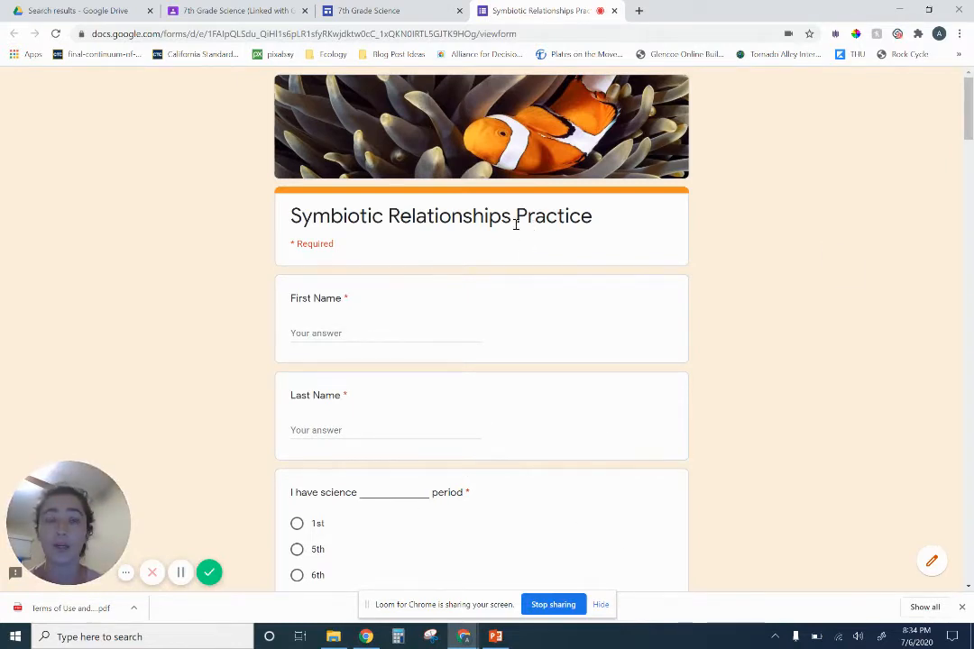
scroll(541, 285, down, 4)
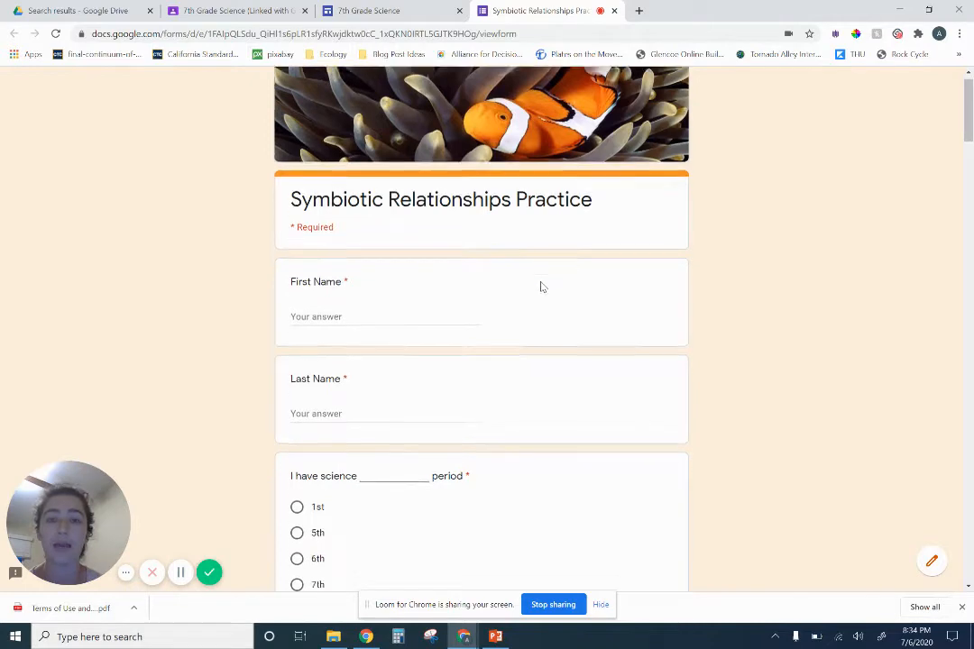
click(386, 9)
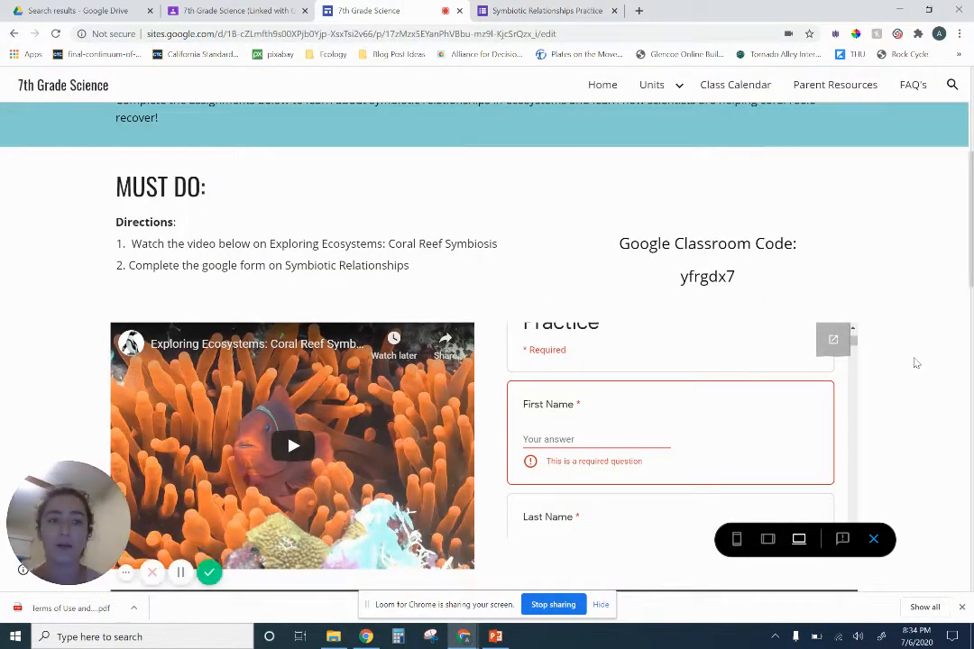
Examine the Should Do section's directions, coral bleaching video, embedded question document, and link for submitting work
scroll(578, 424, down, 5)
scroll(658, 432, down, 3)
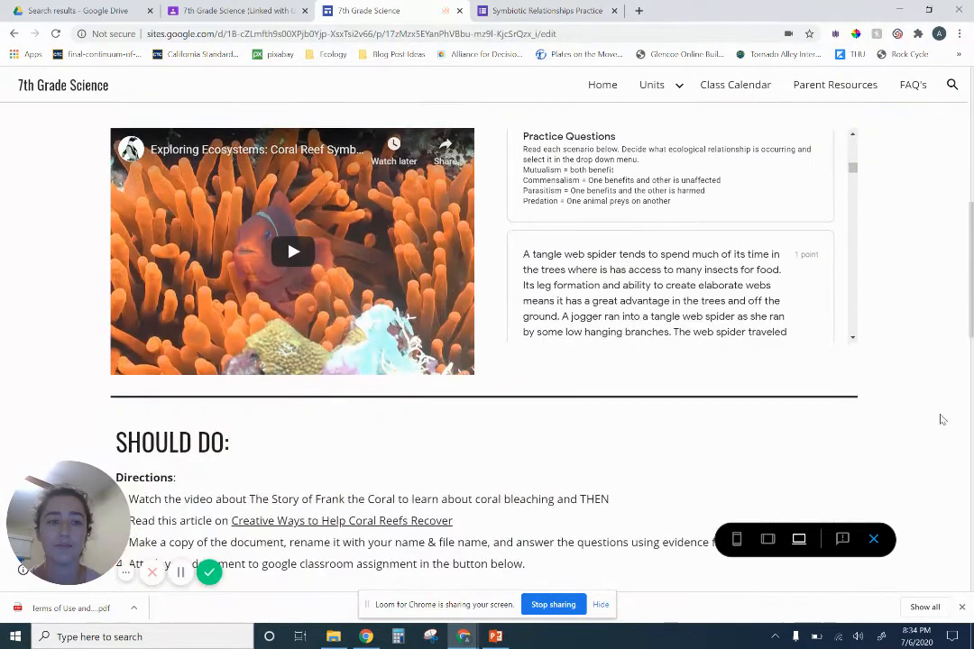
scroll(658, 433, down, 3)
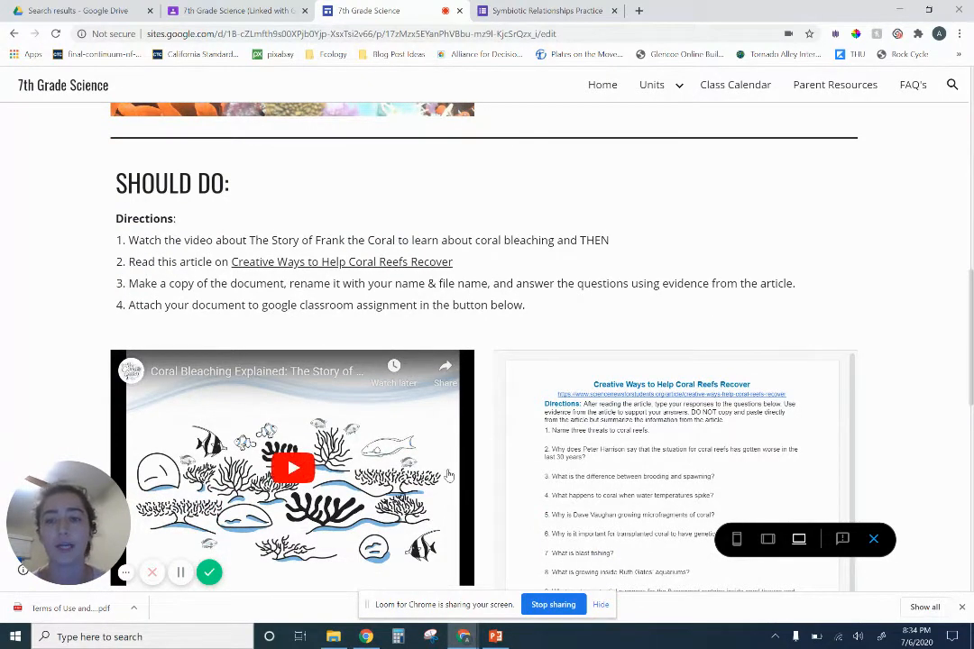
scroll(460, 408, down, 1)
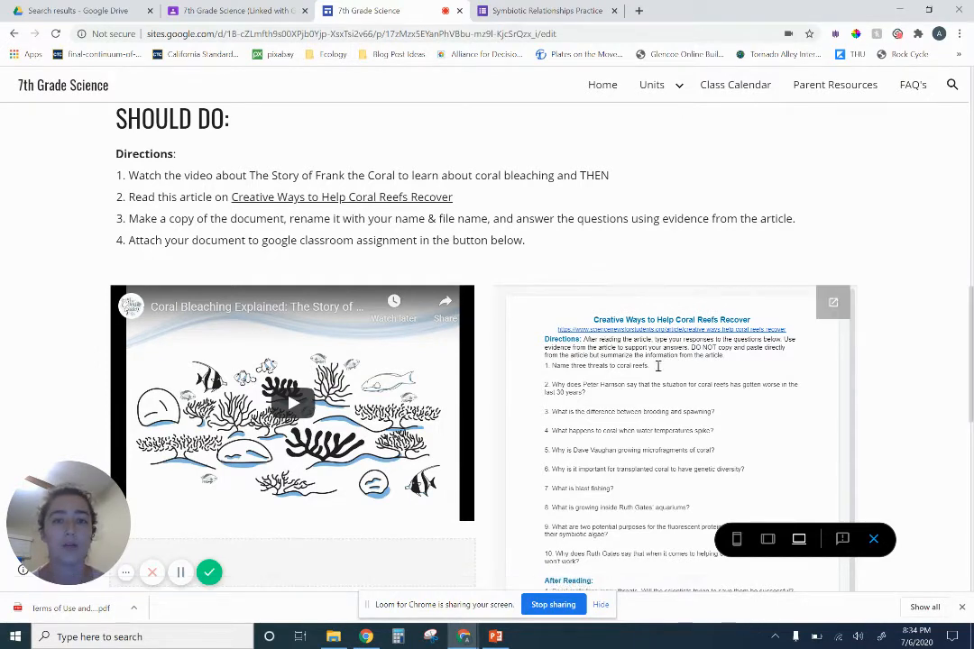
scroll(836, 395, down, 1)
scroll(930, 406, up, 1)
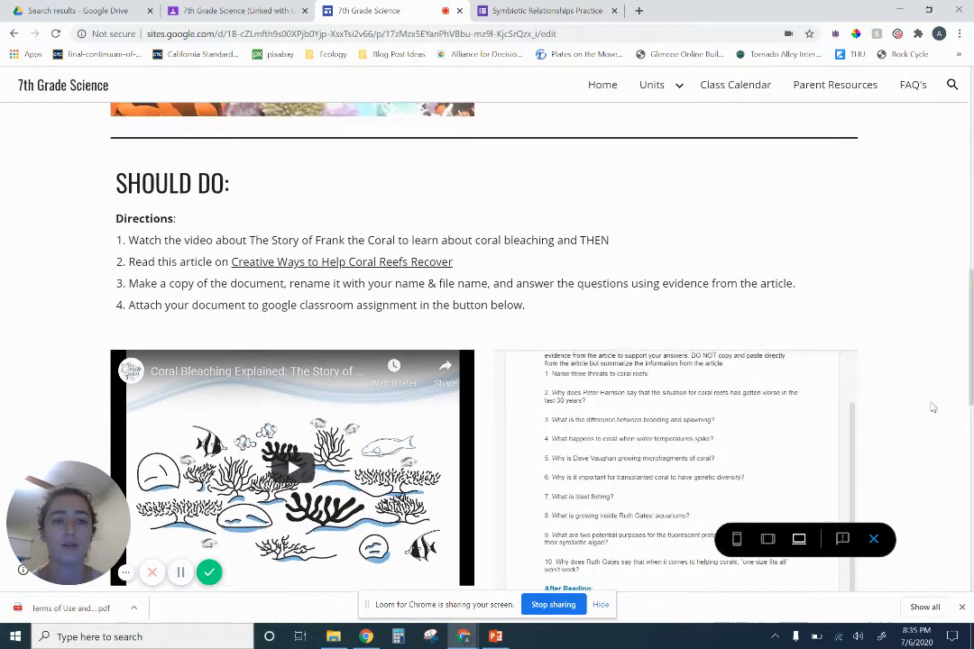
scroll(934, 409, down, 2)
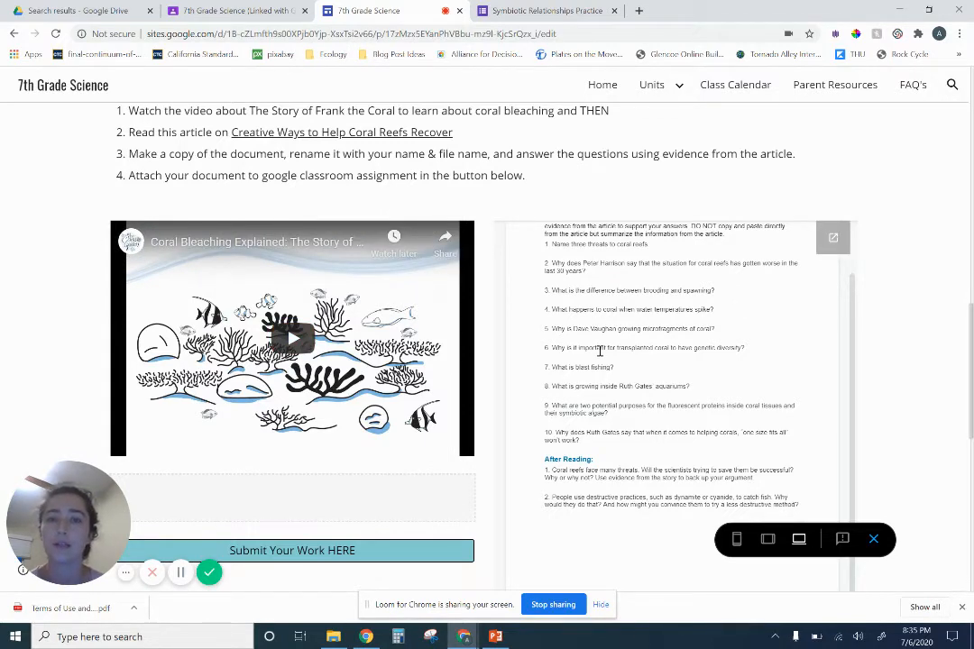
scroll(600, 352, down, 2)
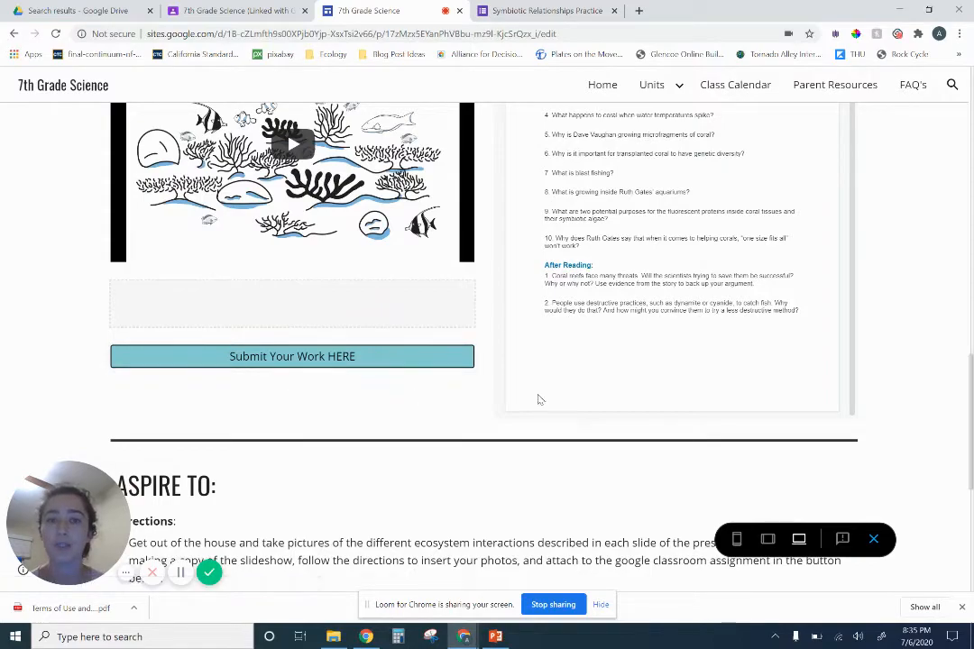
scroll(883, 393, up, 2)
scroll(881, 397, up, 5)
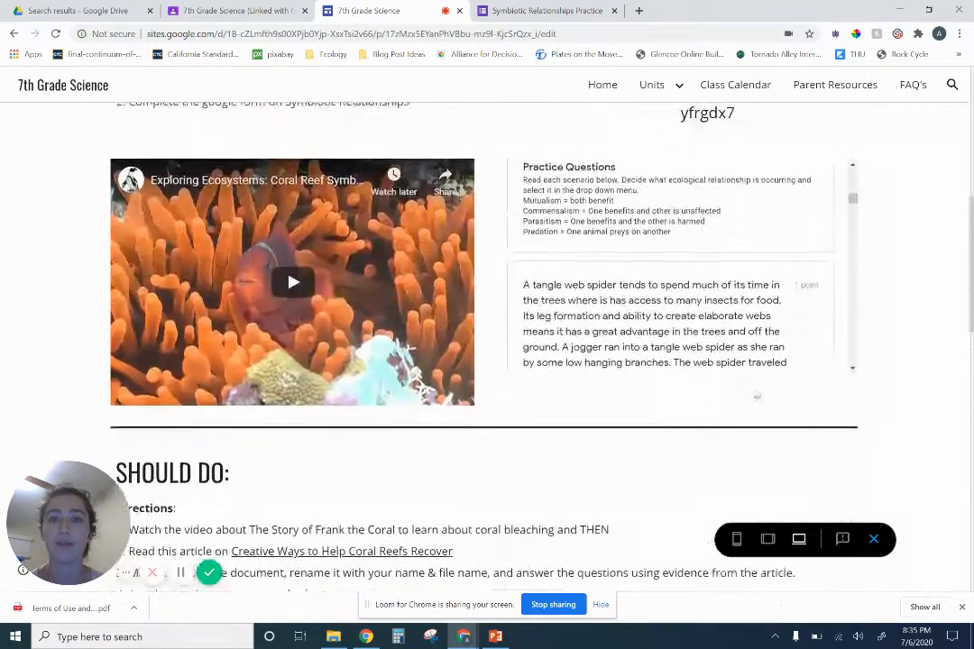
scroll(909, 416, down, 6)
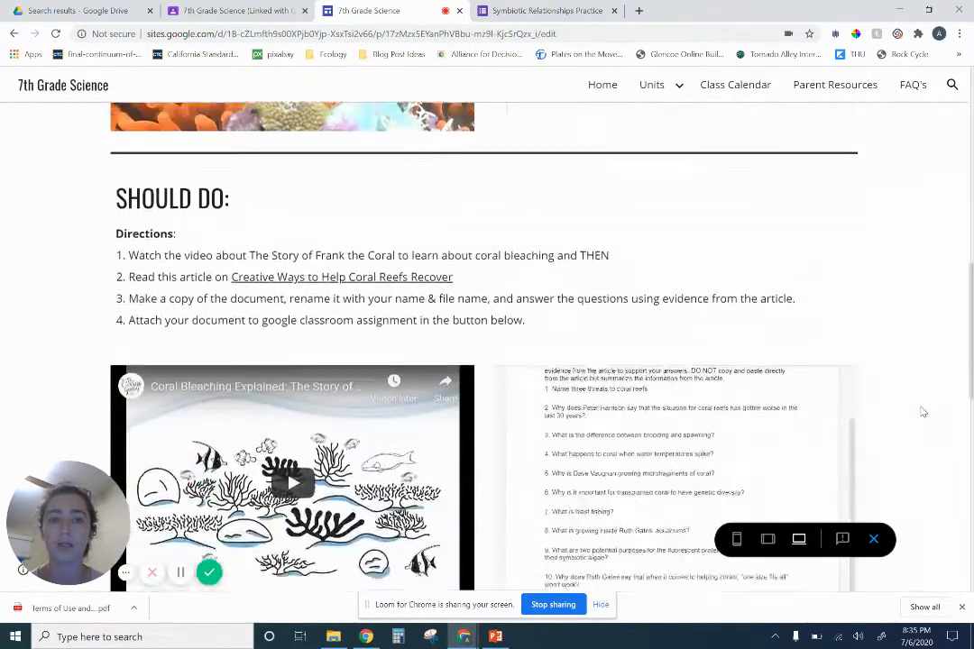
scroll(577, 426, down, 2)
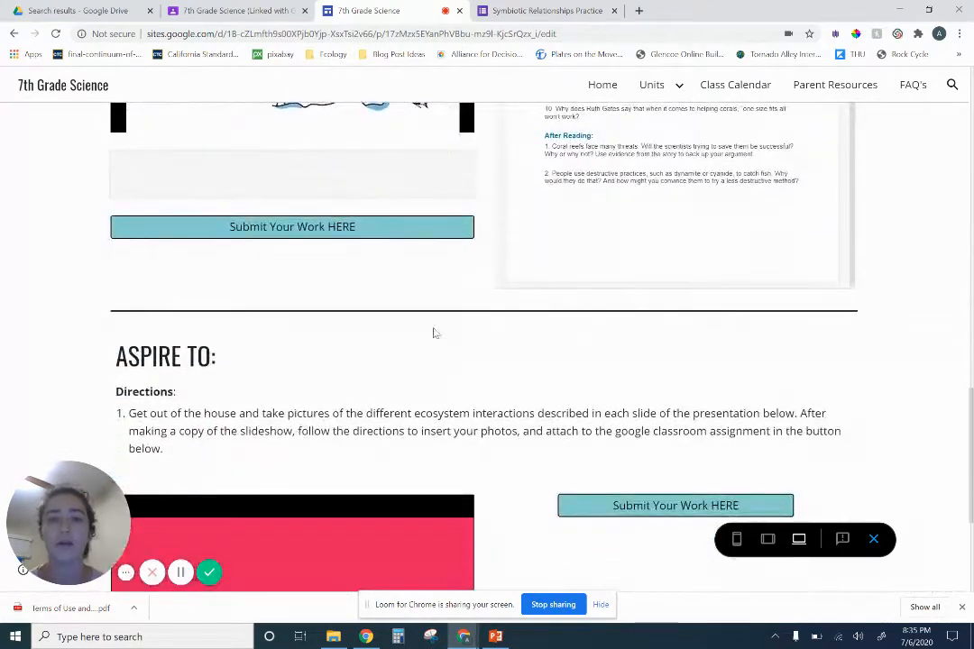
scroll(443, 322, up, 2)
scroll(455, 361, up, 1)
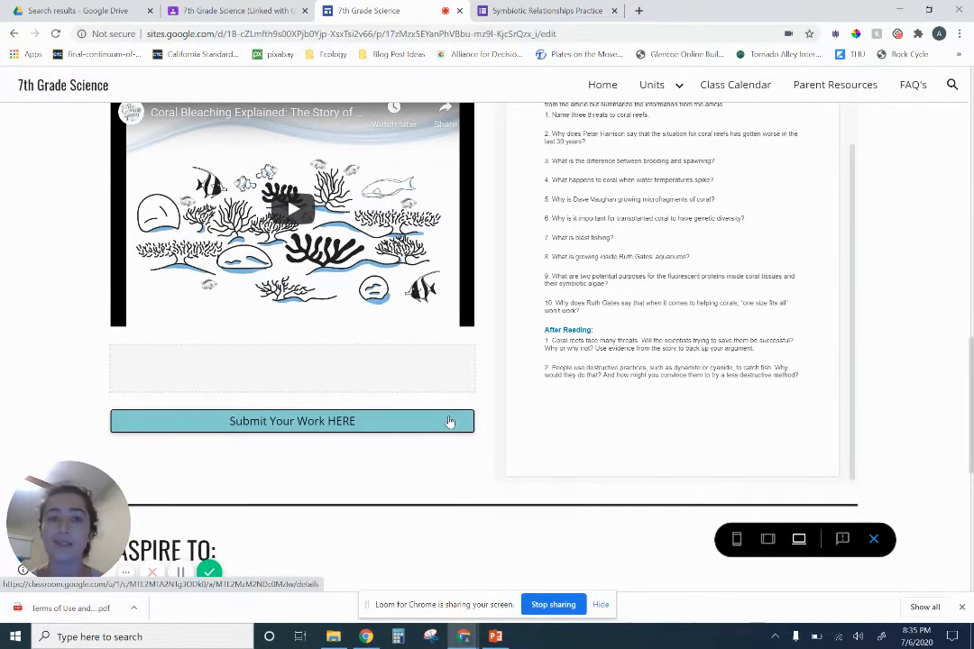
Page through the Ecosystem Interactions Scavenger Hunt Photo Journal slideshow embedded in the Aspire To section
scroll(450, 421, down, 3)
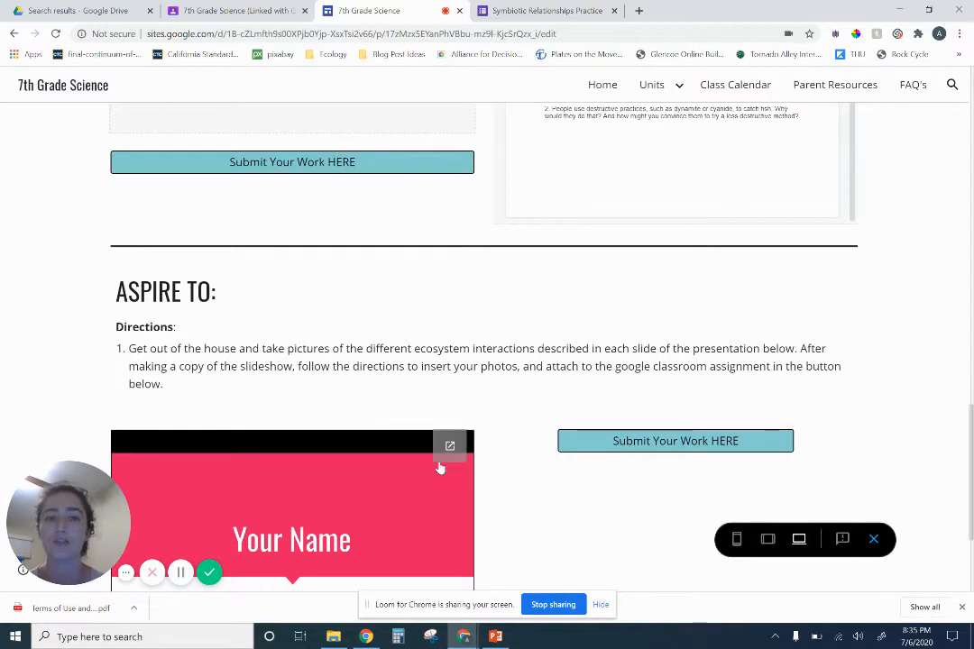
scroll(428, 474, down, 2)
scroll(270, 492, down, 1)
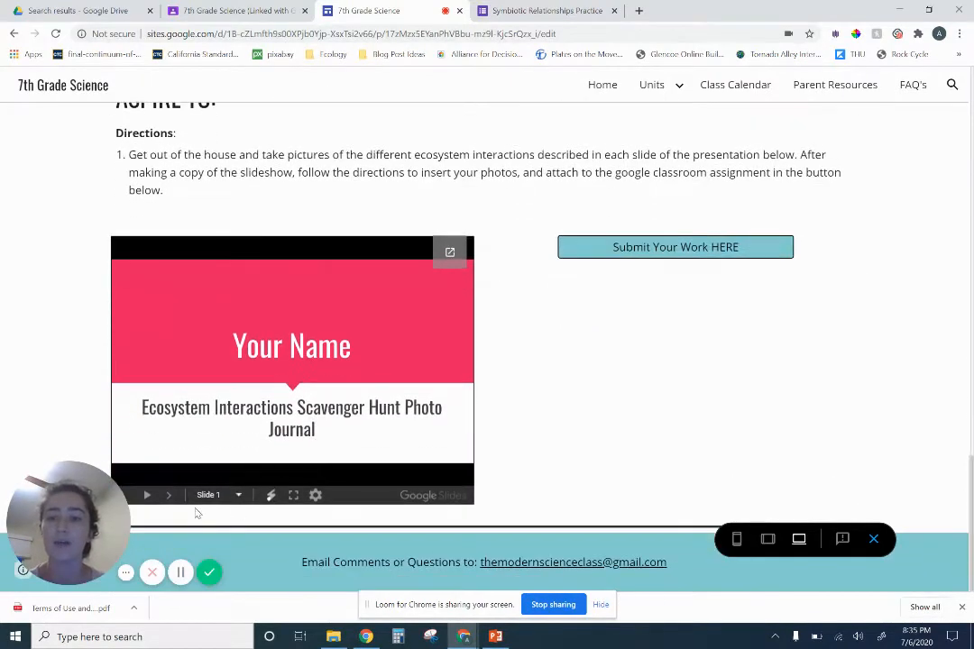
click(167, 497)
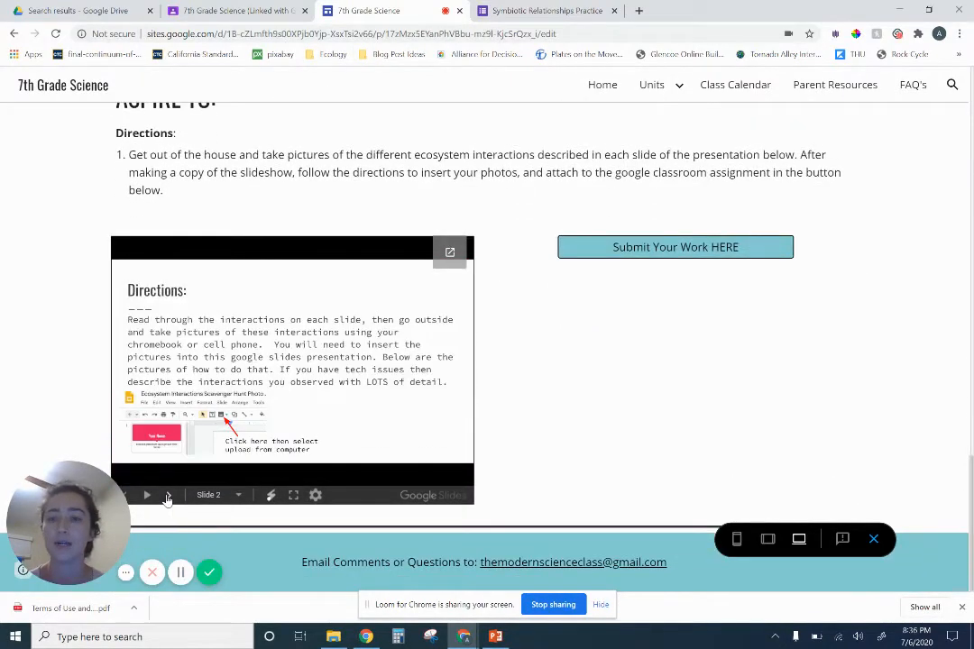
click(166, 497)
click(167, 497)
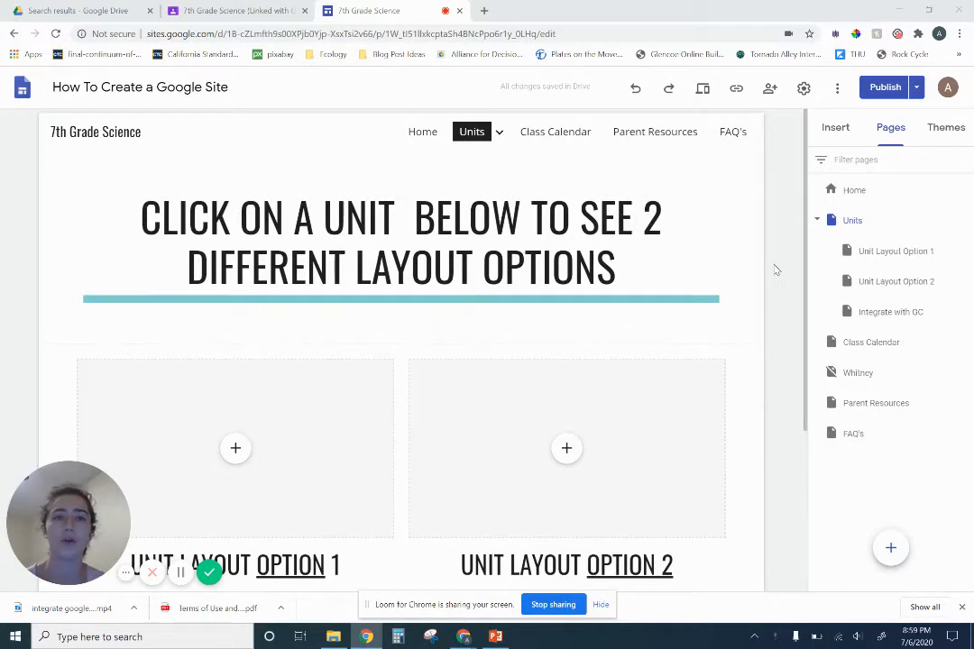
Open the Unit Layout Option 1 page from the site's Units navigation and look over its embedded hyperdoc
mouse_move(468, 138)
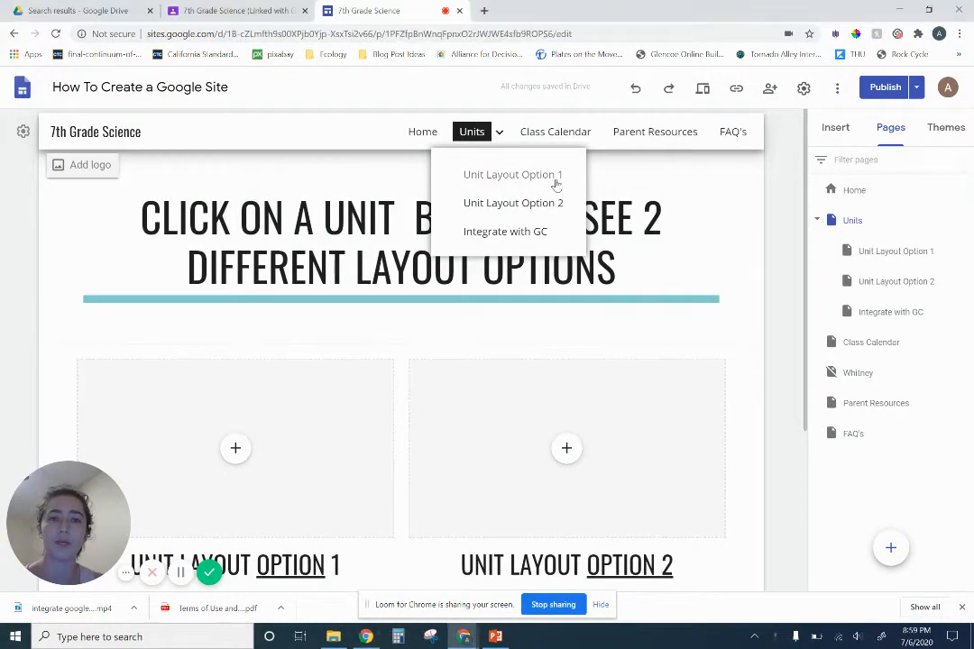
click(556, 183)
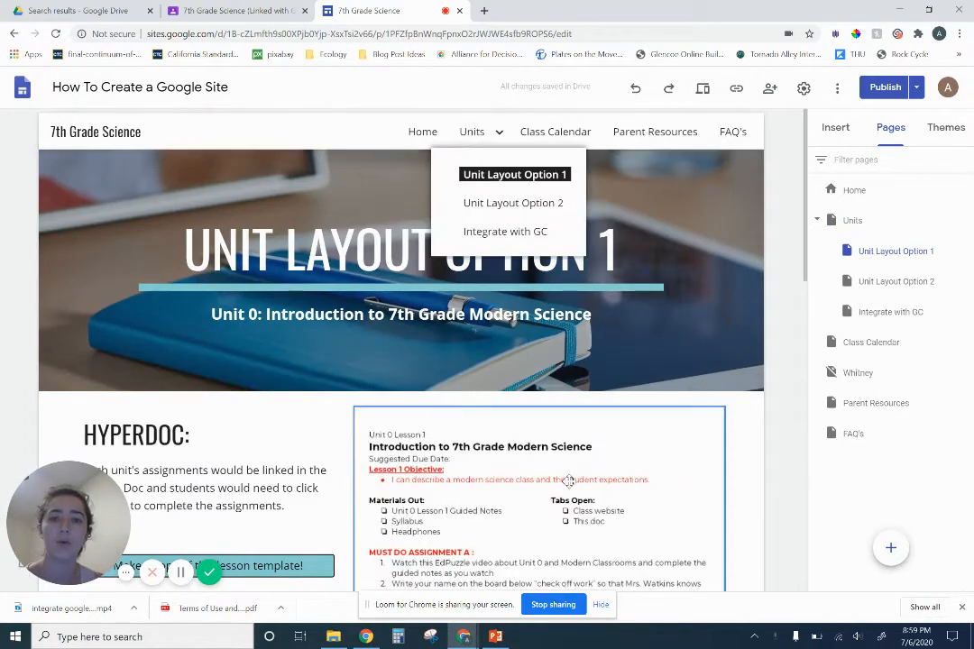
scroll(467, 433, down, 2)
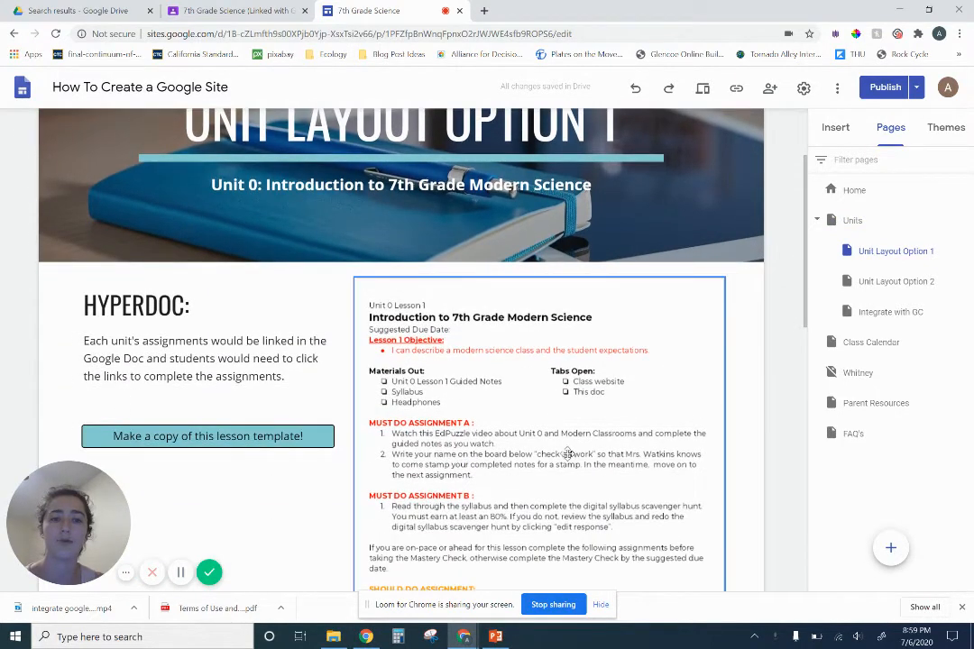
scroll(530, 437, up, 2)
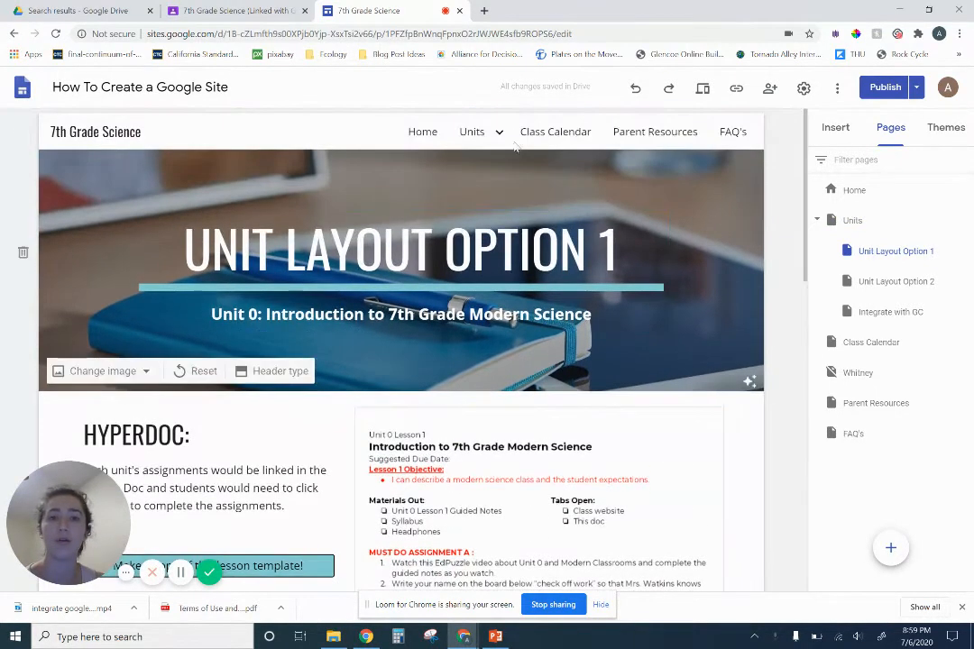
Open the Unit Layout Option 2 page and look over its lesson objective and Monday assignments
mouse_move(497, 136)
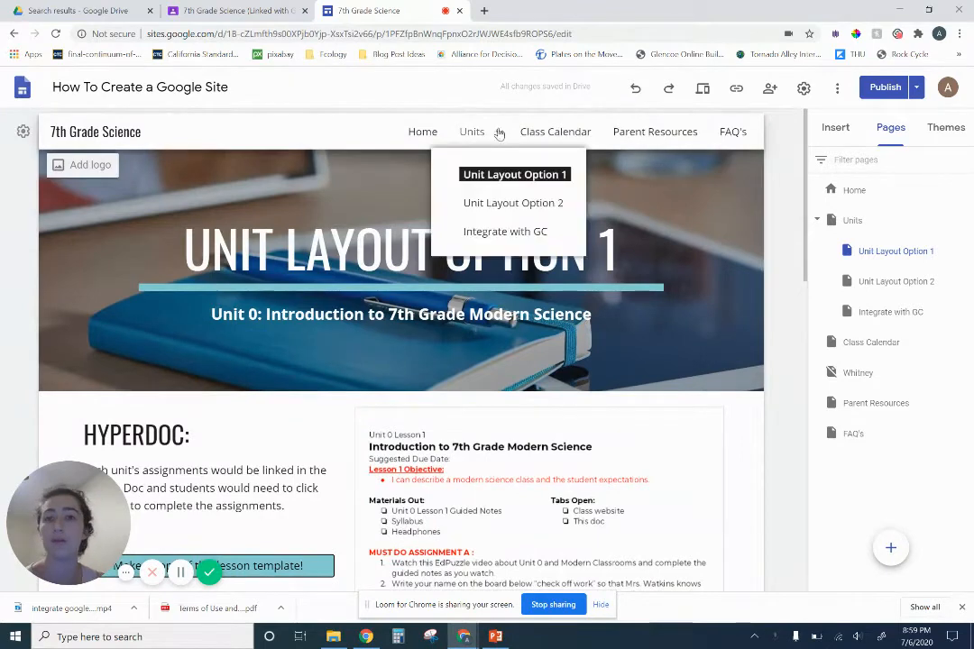
click(485, 207)
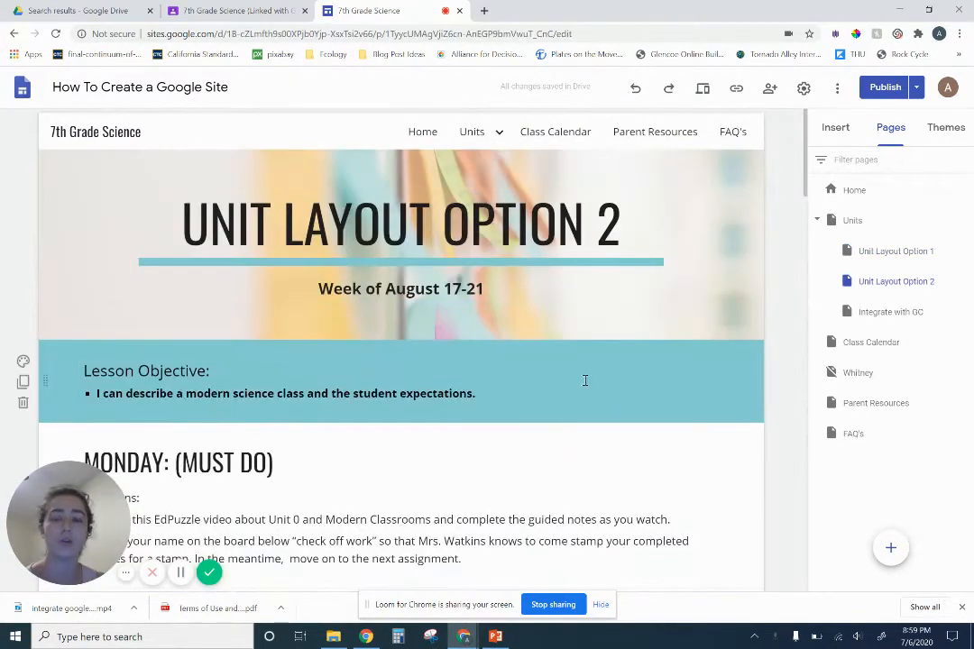
scroll(551, 367, down, 2)
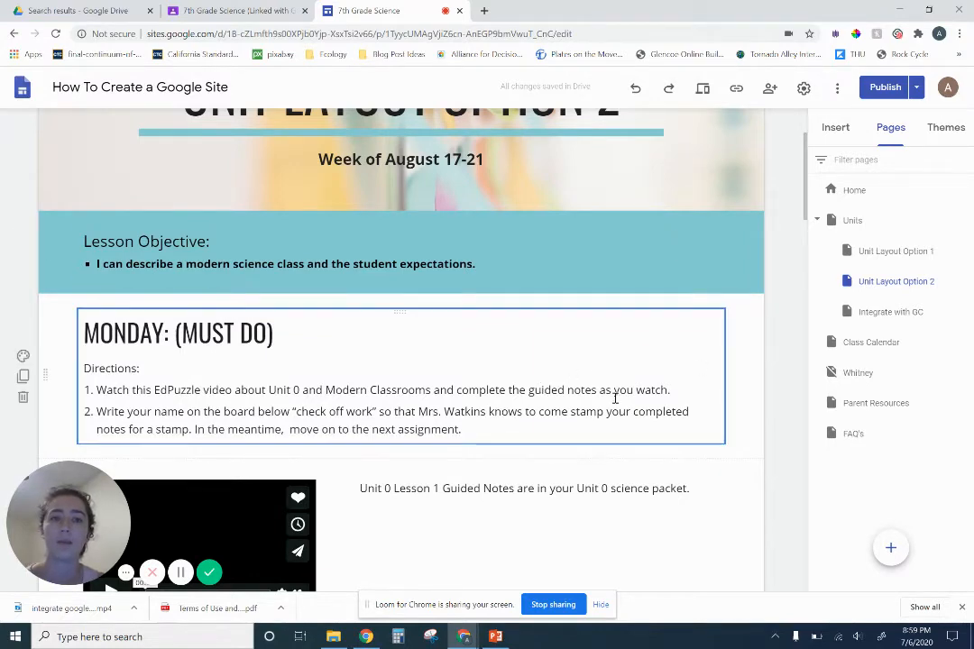
scroll(451, 360, up, 2)
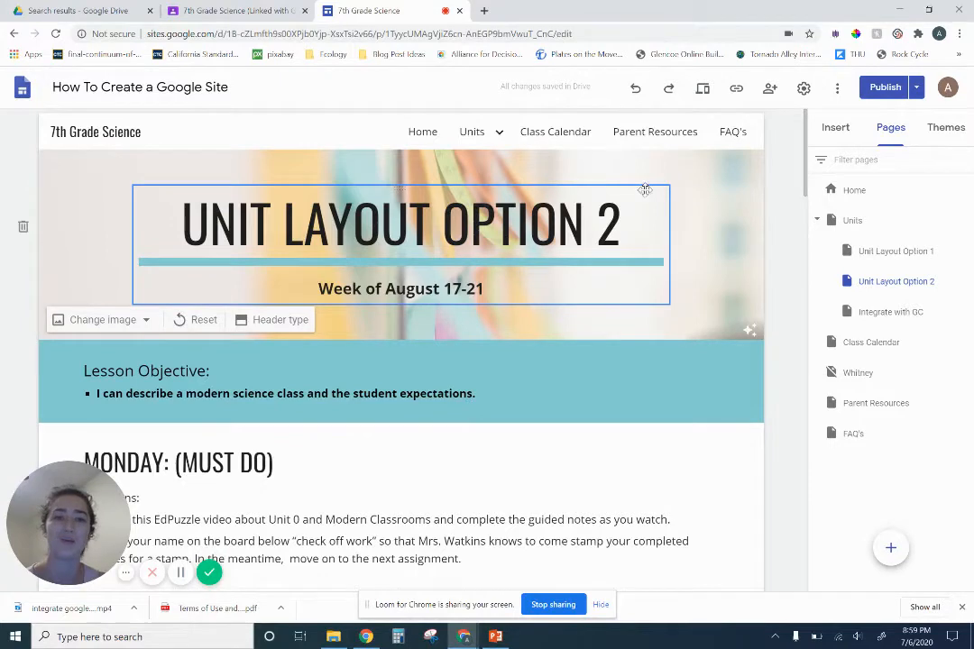
Duplicate the Unit Layout Option 2 page as a new page named Ecosystem Interactions under Units
click(665, 99)
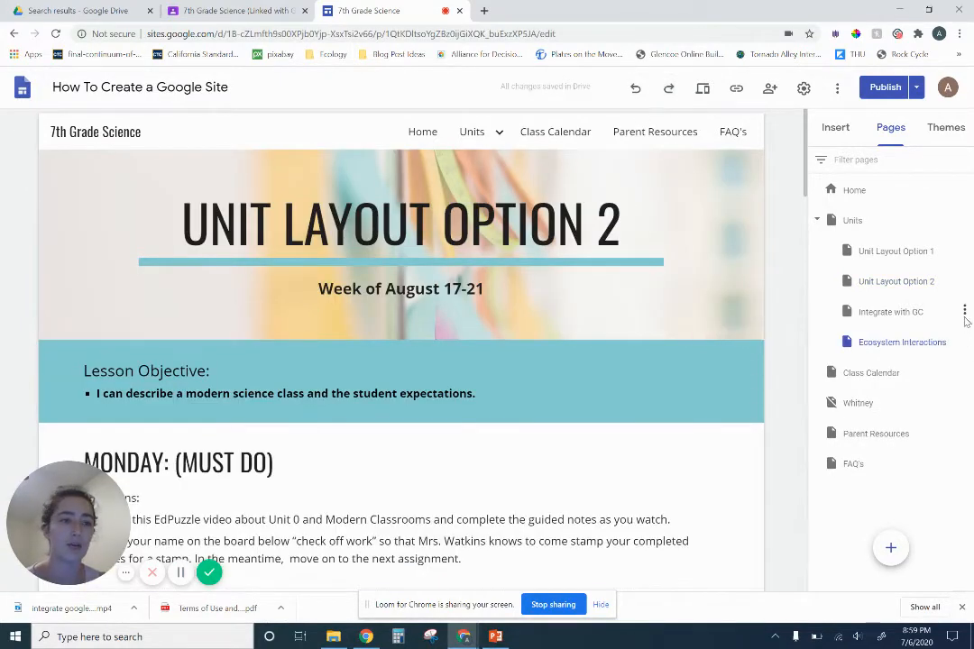
click(964, 312)
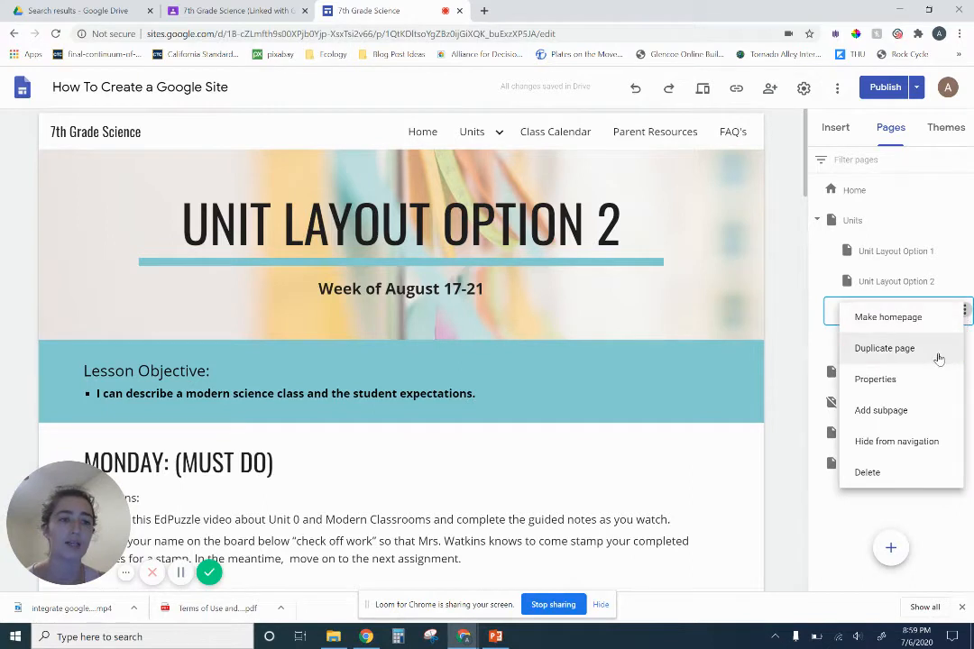
click(827, 352)
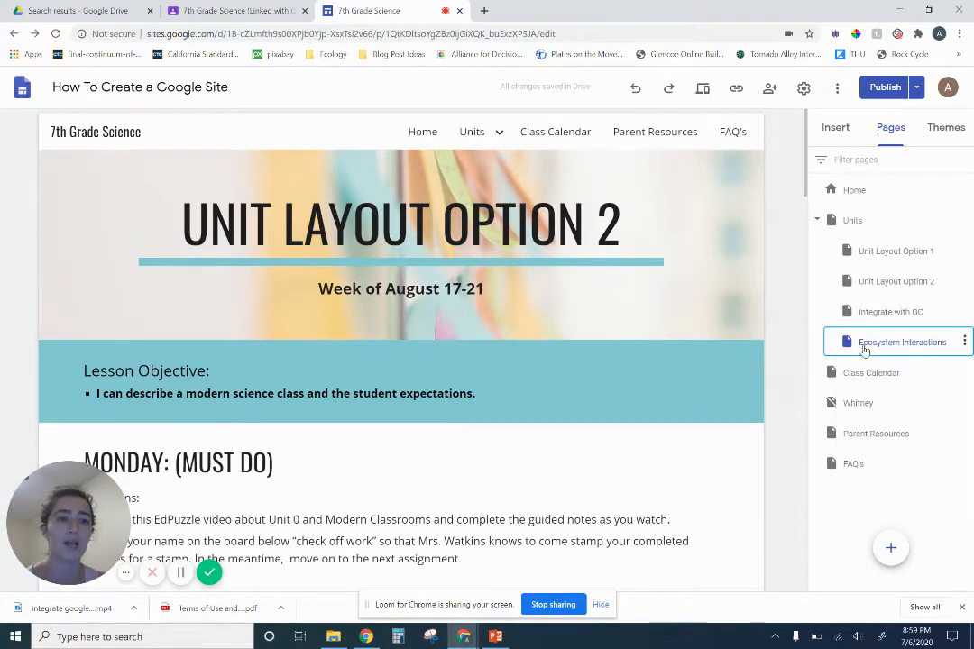
Replace the duplicated page's banner title with Ecosystem Interactions, copied from the page name
double_click(866, 347)
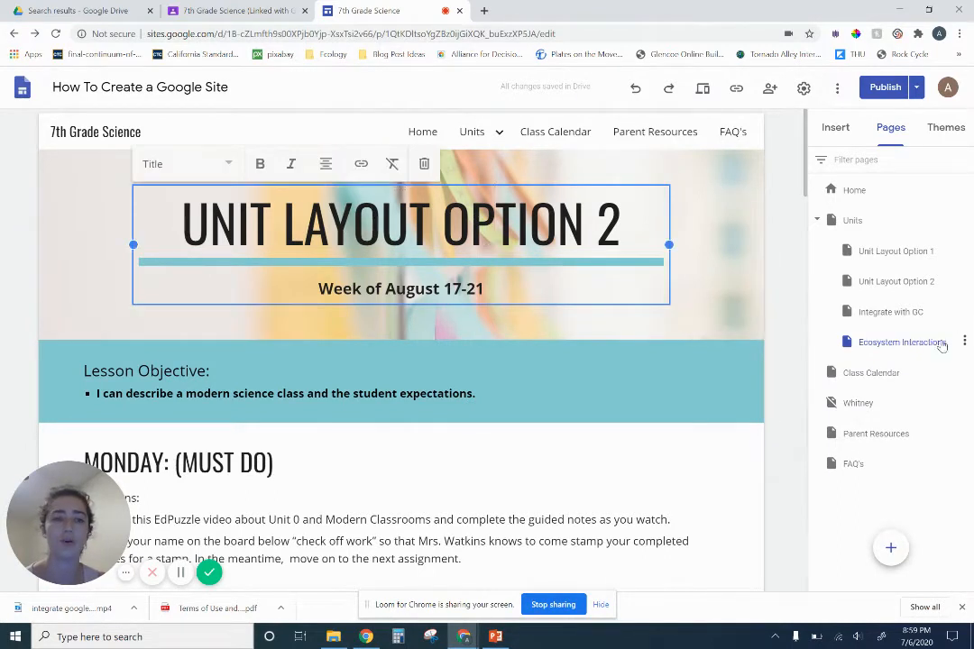
triple_click(507, 249)
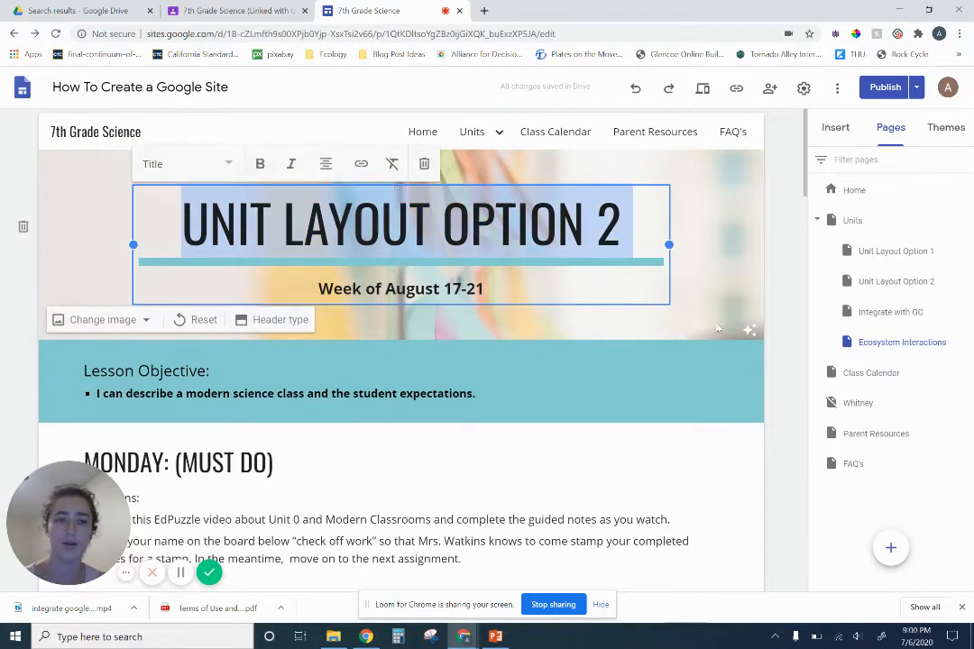
text(ECOSYSTEM INTERACTIONS)
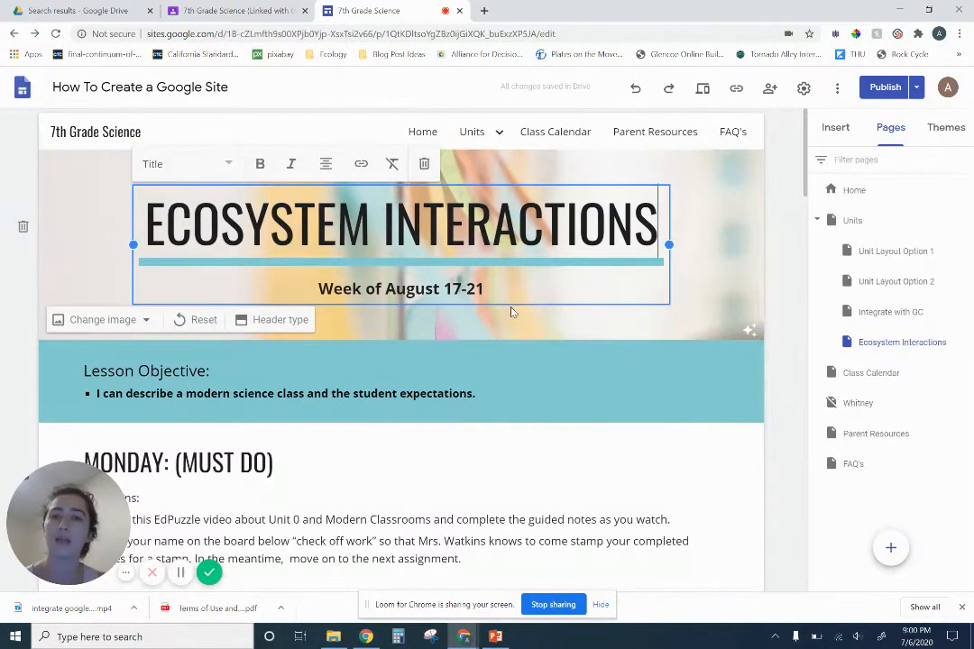
Delete the section holding the EdPuzzle video and guided notes text beneath the Monday directions
click(413, 325)
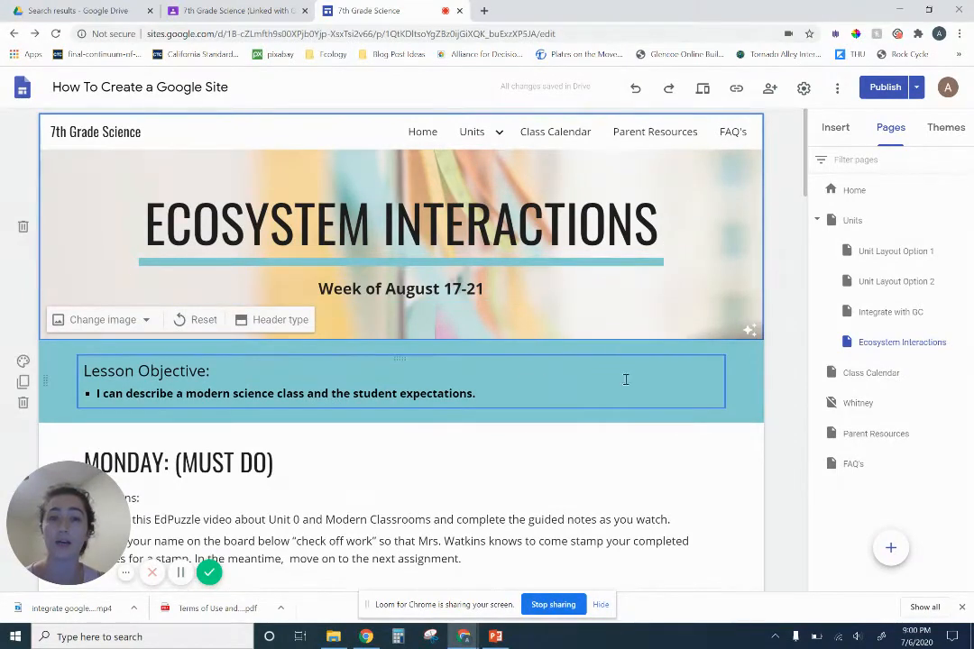
click(625, 379)
scroll(637, 430, down, 1)
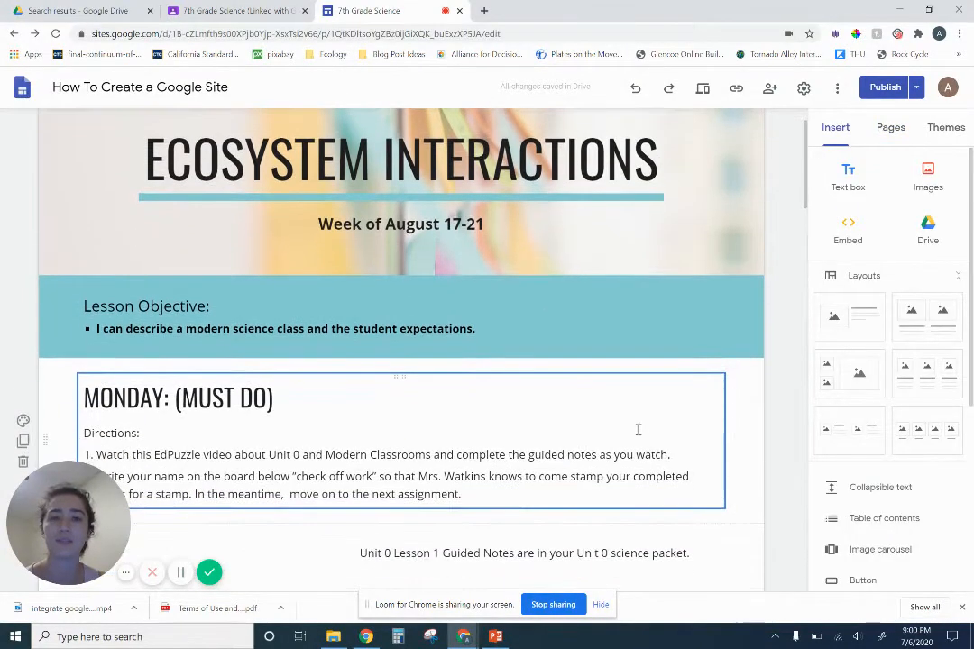
scroll(654, 418, down, 3)
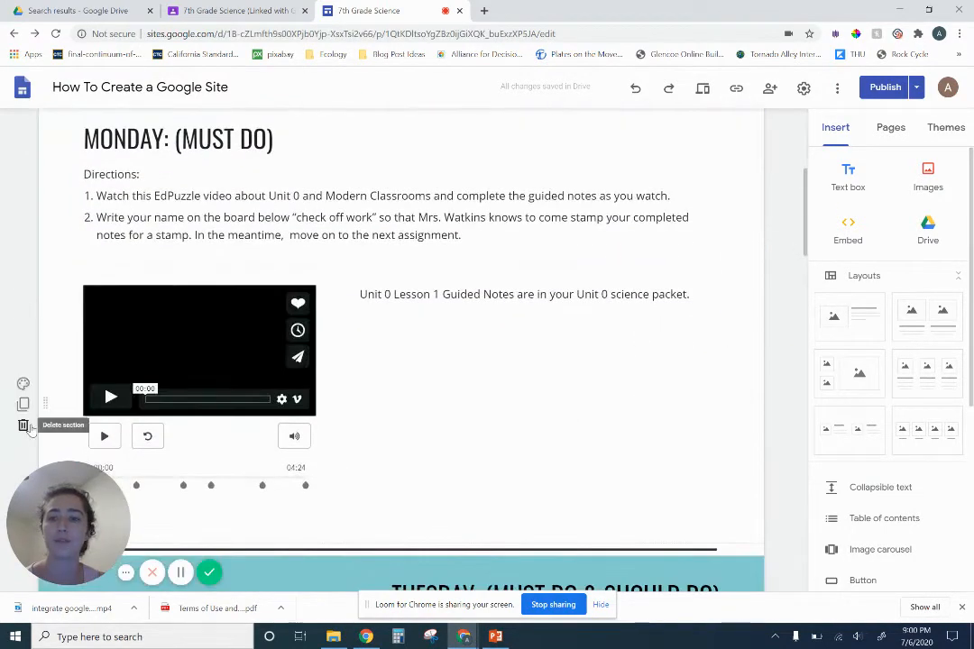
click(22, 423)
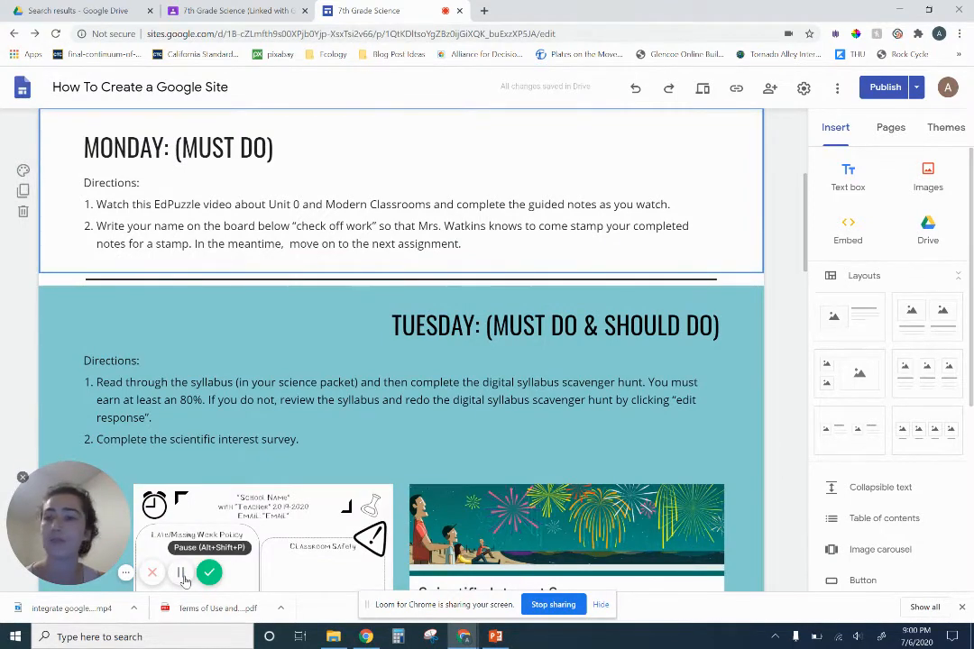
click(182, 578)
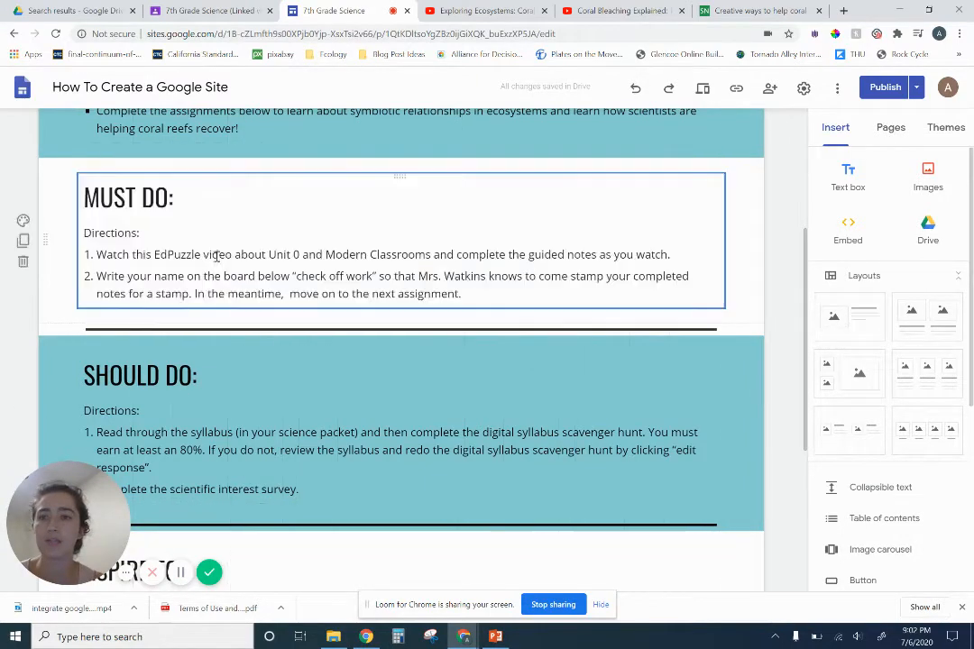
Replace the Must Do text with pasted directions to watch the Exploring Ecosystems: Coral Reef Symbiosis video and complete the Symbiotic Relationships google form
click(95, 231)
click(88, 210)
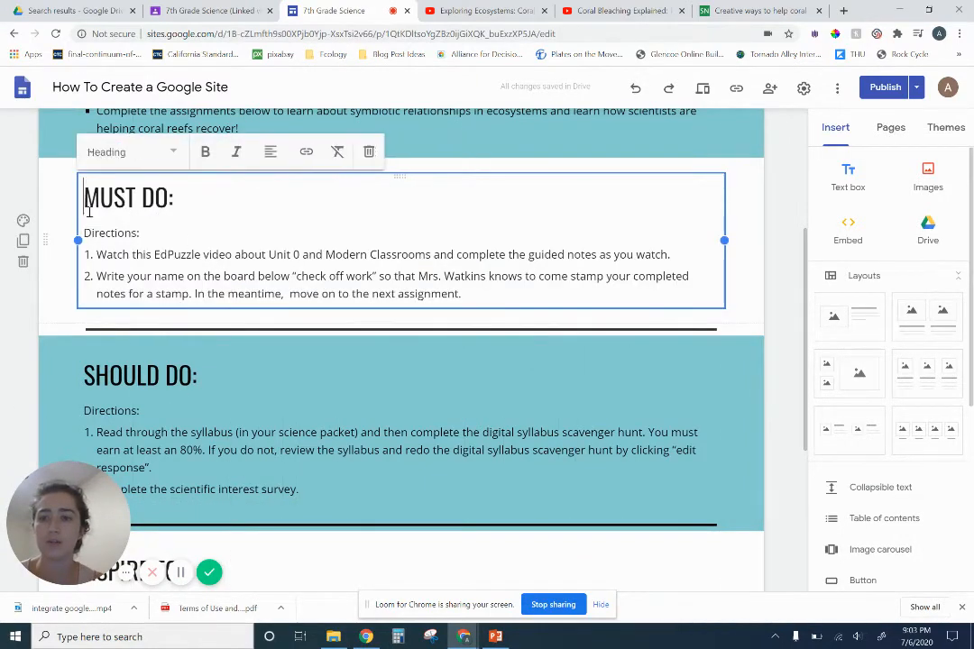
key(ctrl+a)
text(MUST DO: Directions: Watch the video below on Exploring Ecosystems: Coral Reef Symbiosis Complete the google form on Symbiotic Relationships)
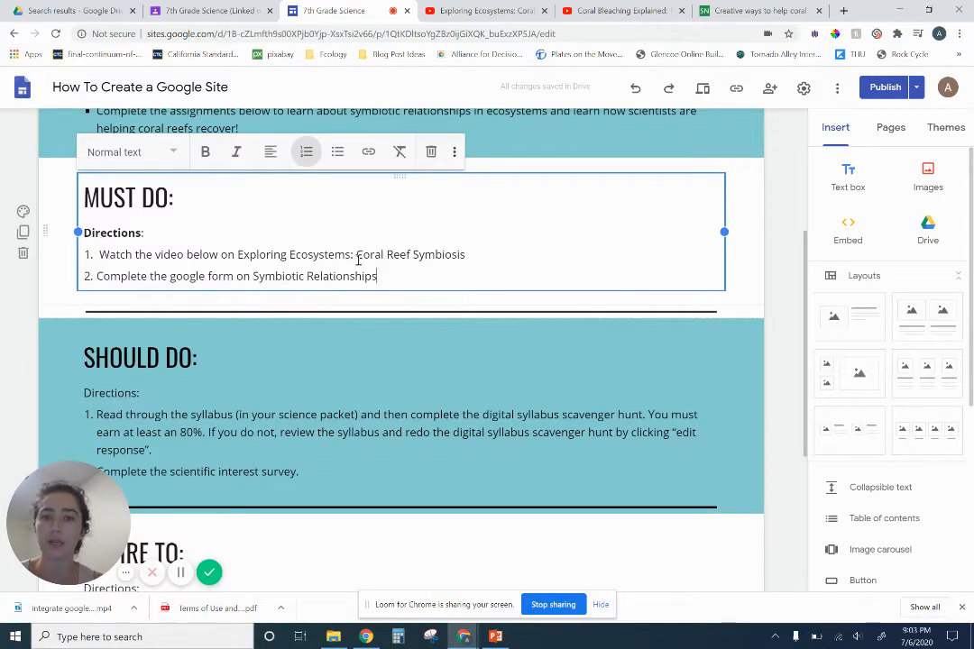
click(747, 304)
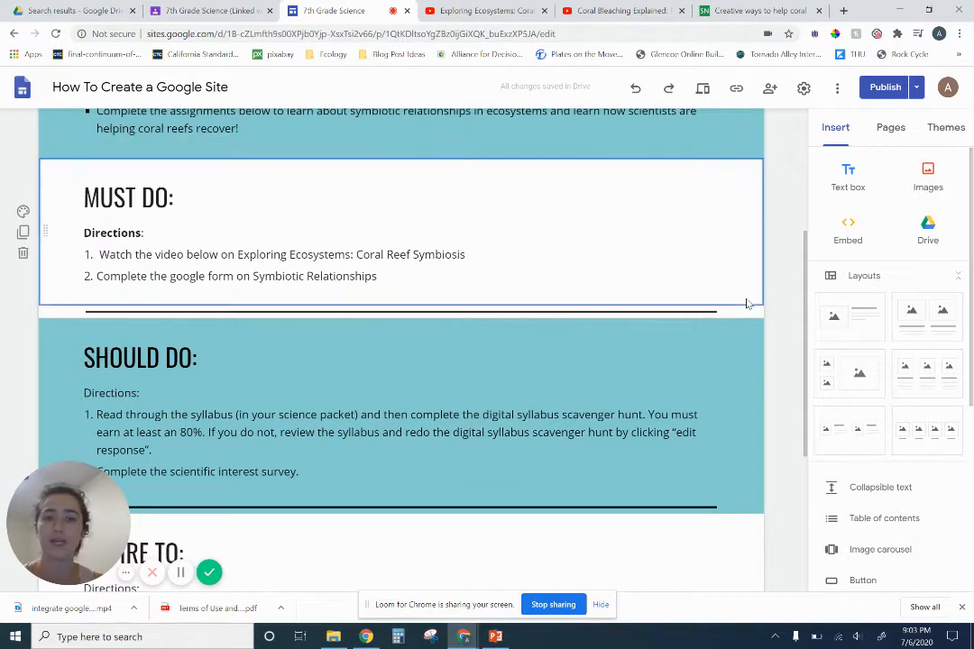
Open the YouTube video picker, and copy the web address of the Exploring Ecosystems: Coral Reef Symbiosis video from its open browser tab
scroll(865, 542, down, 2)
scroll(870, 541, down, 1)
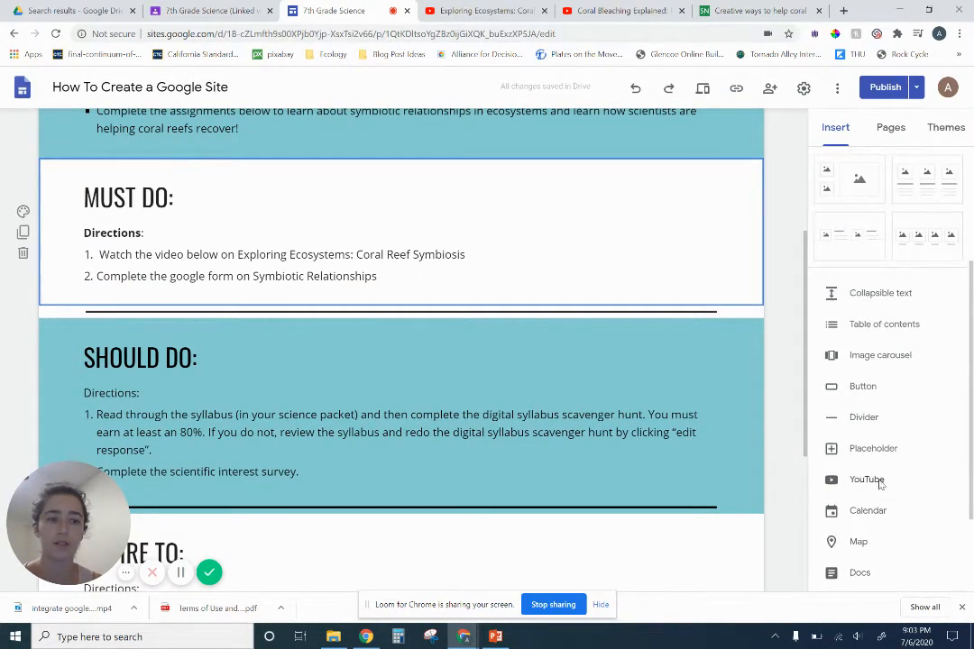
click(904, 481)
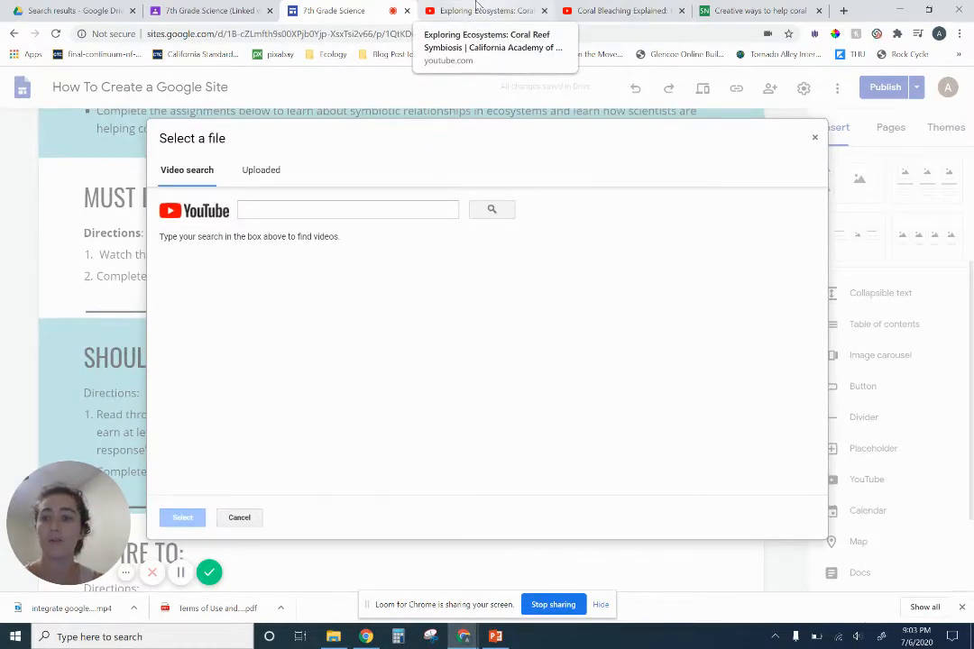
click(478, 10)
click(352, 36)
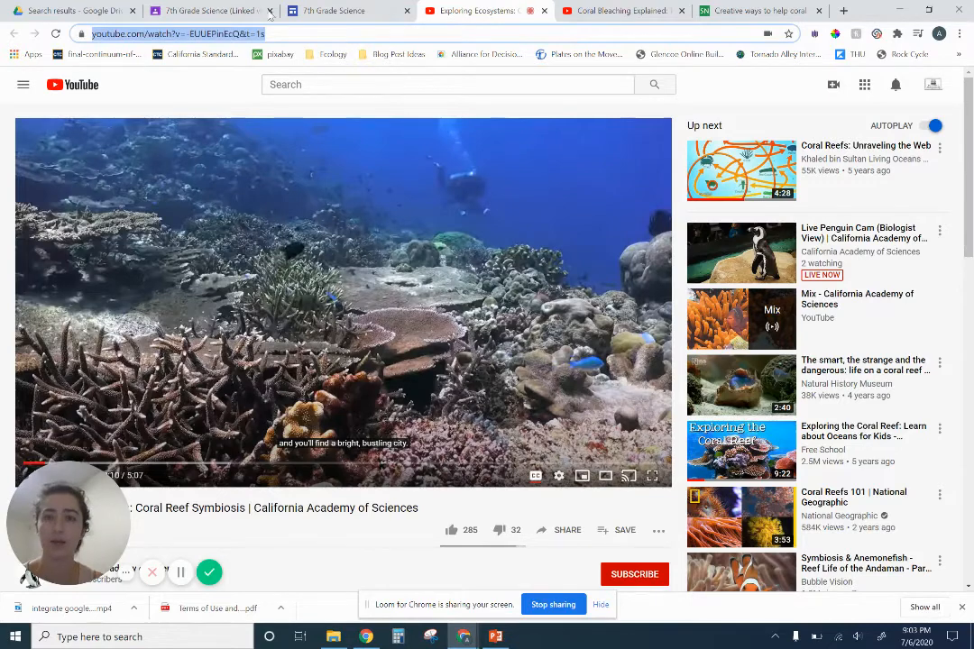
key(ctrl+c)
Find the Exploring Ecosystems: Coral Reef Symbiosis video by its copied web address and insert it into the site page
click(311, 9)
click(268, 210)
key(ctrl+v)
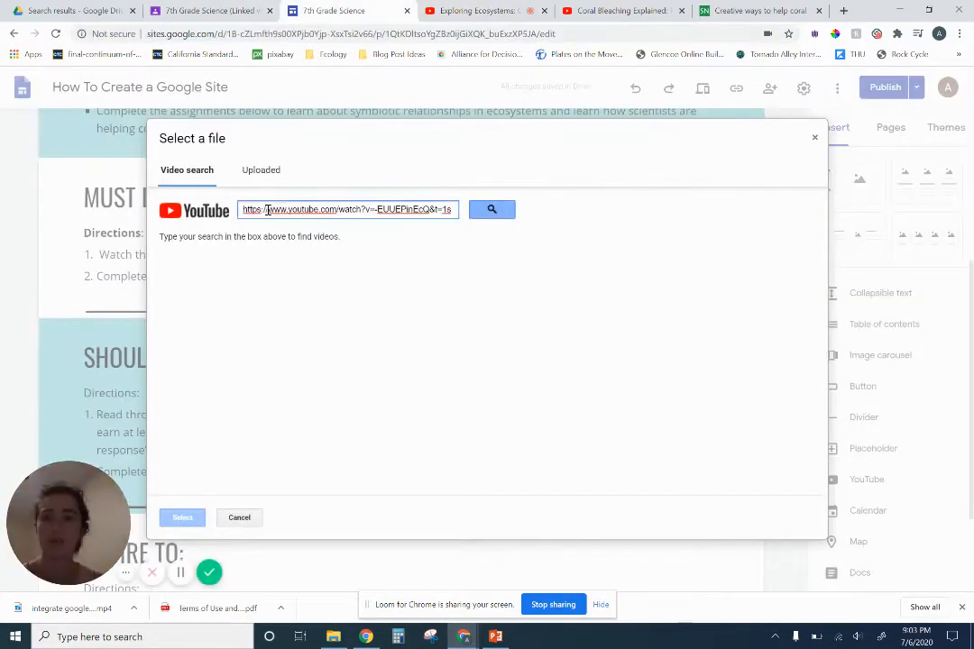
click(491, 211)
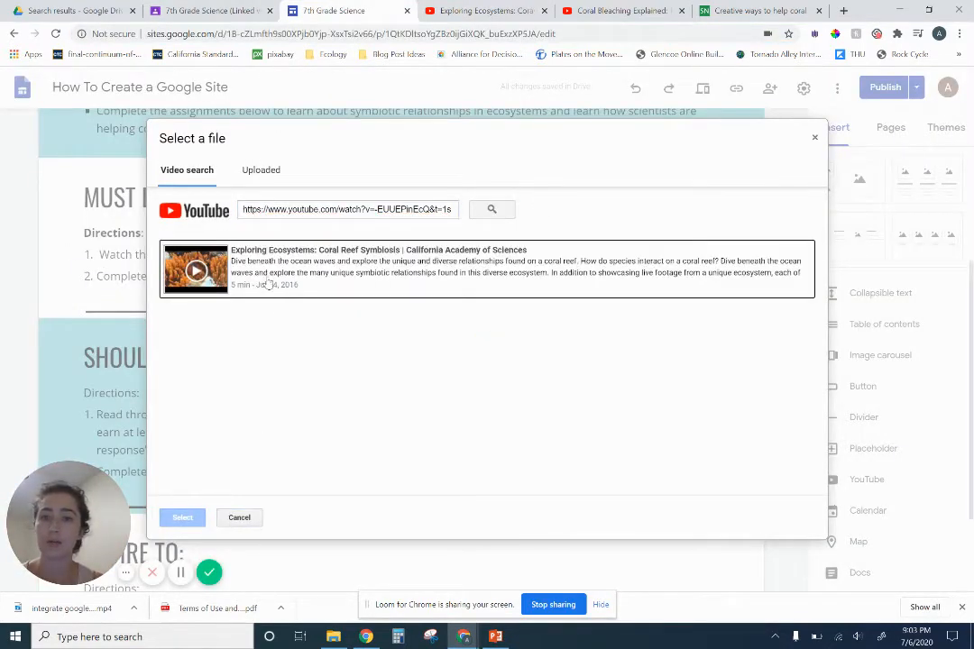
click(267, 284)
click(181, 518)
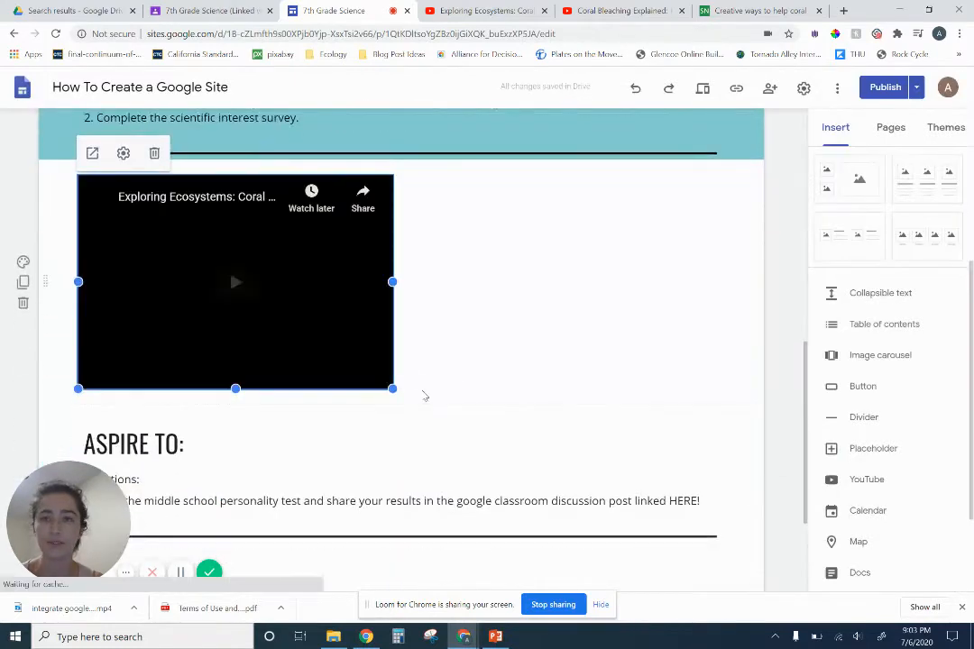
Move the coral reef video's section directly below the Must Do directions
scroll(425, 396, up, 2)
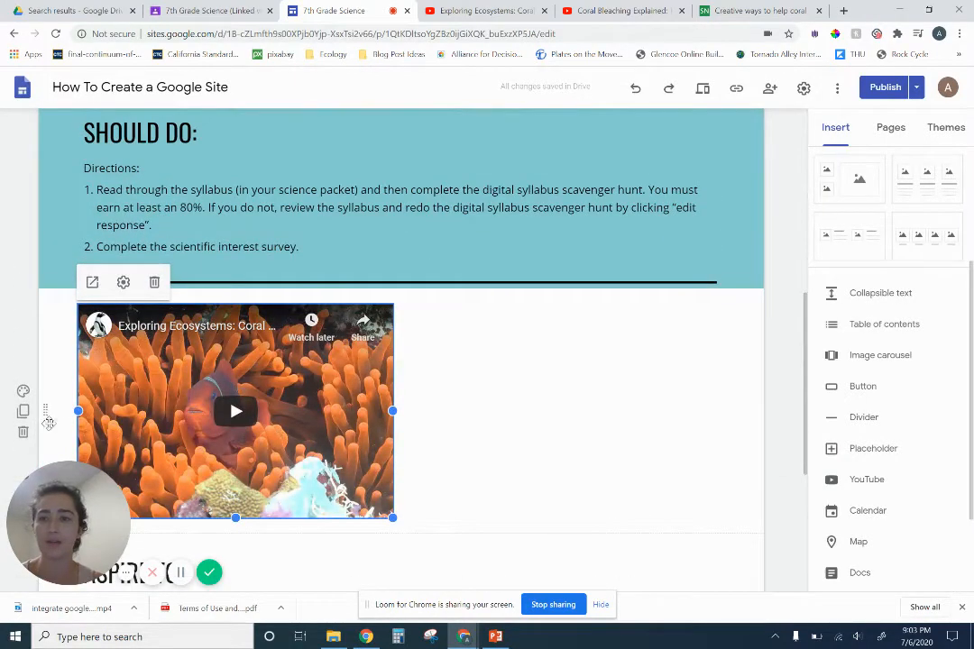
drag(49, 423, 37, 298)
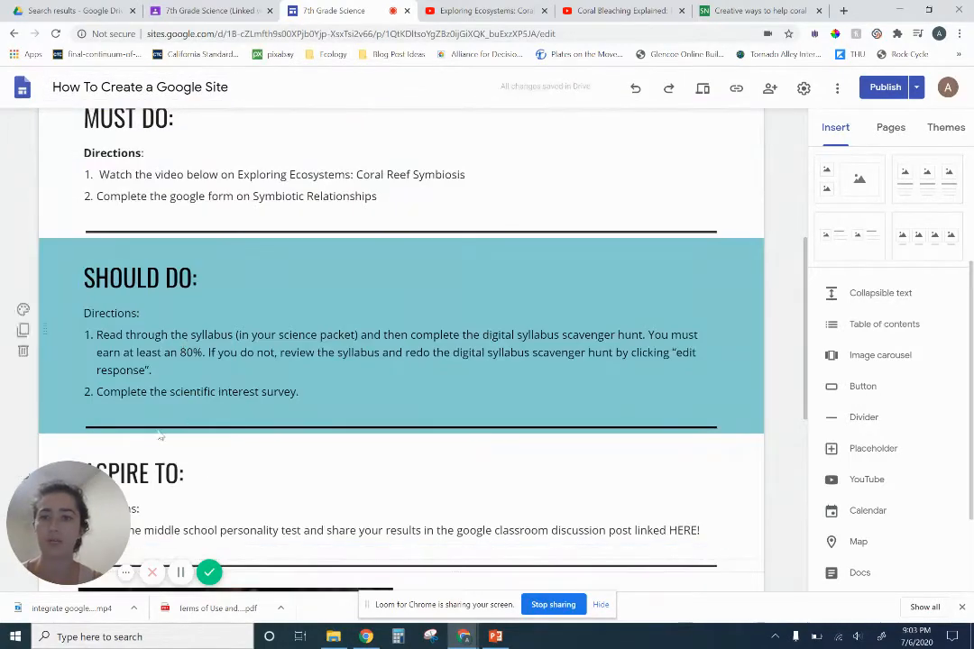
scroll(160, 436, down, 3)
scroll(174, 398, down, 2)
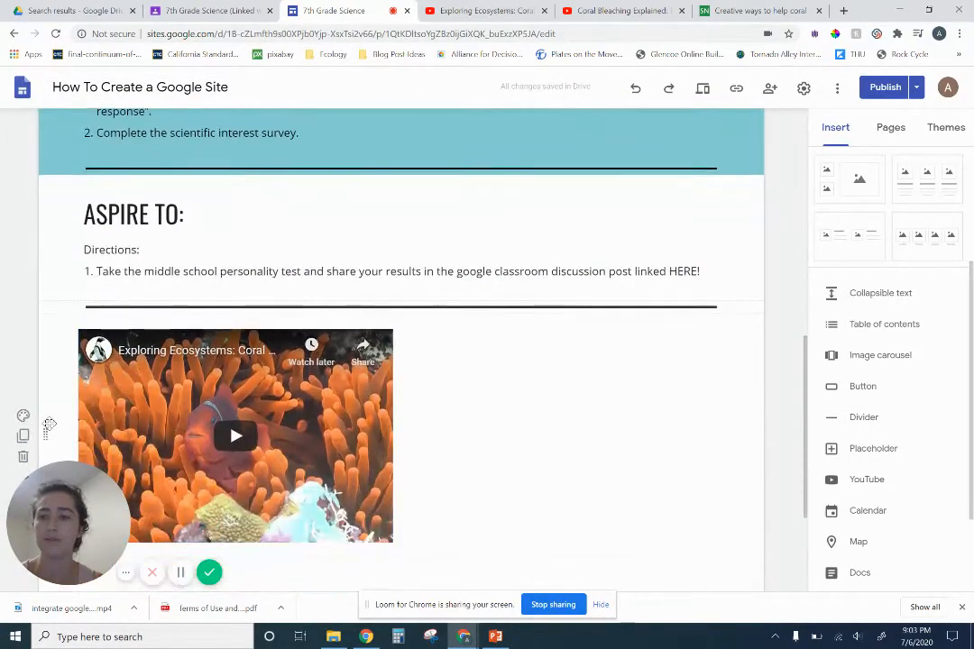
drag(49, 424, 115, 342)
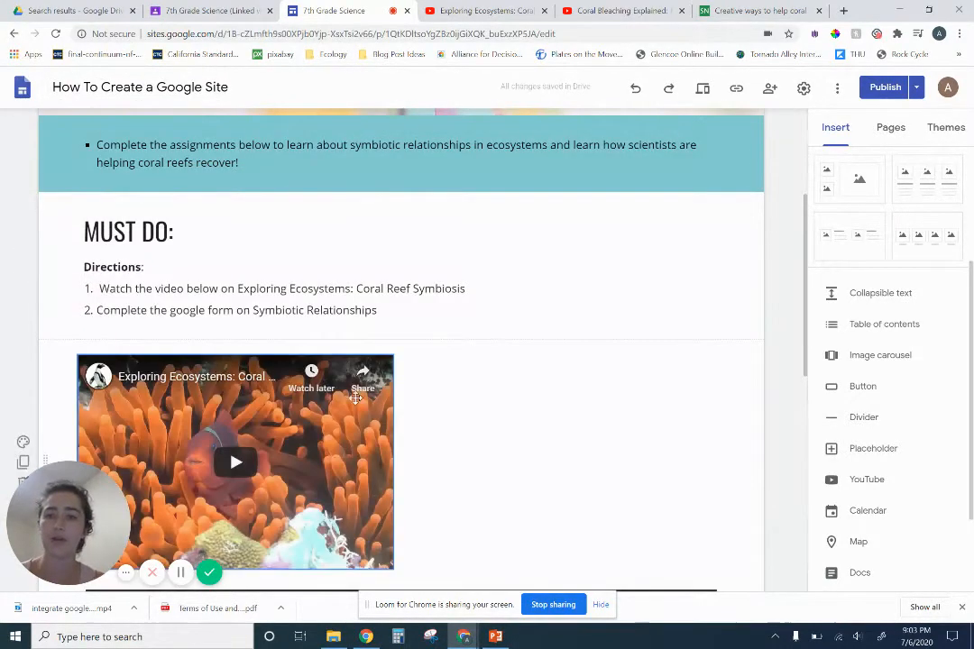
Insert the Symbiotic Relationships form from the Google Site Stuff Drive folder beside the coral reef video, and shorten it to the video's height
scroll(515, 379, down, 2)
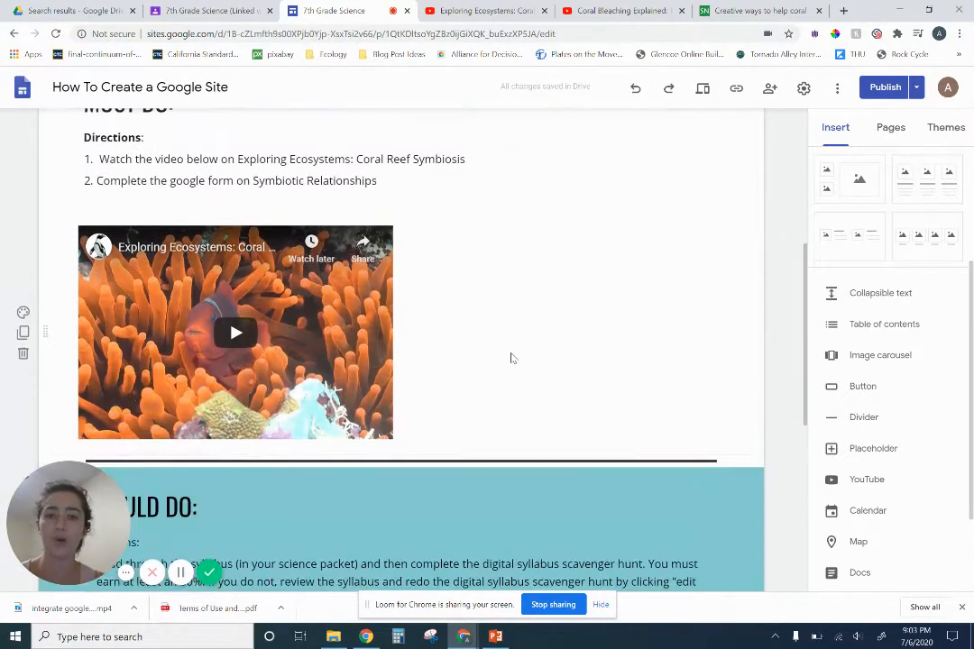
double_click(481, 285)
click(482, 313)
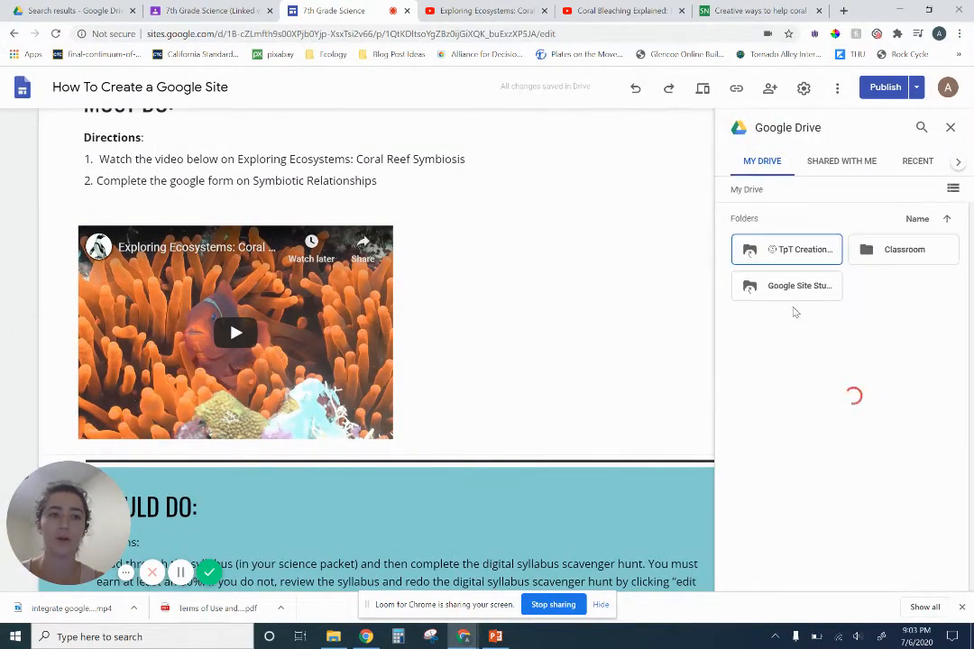
double_click(803, 287)
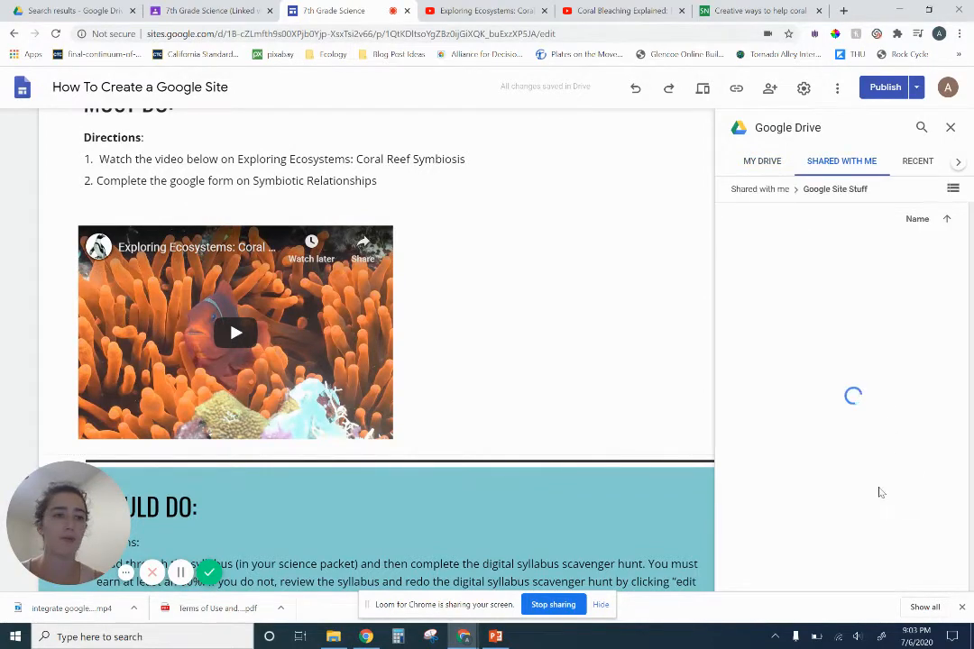
click(904, 406)
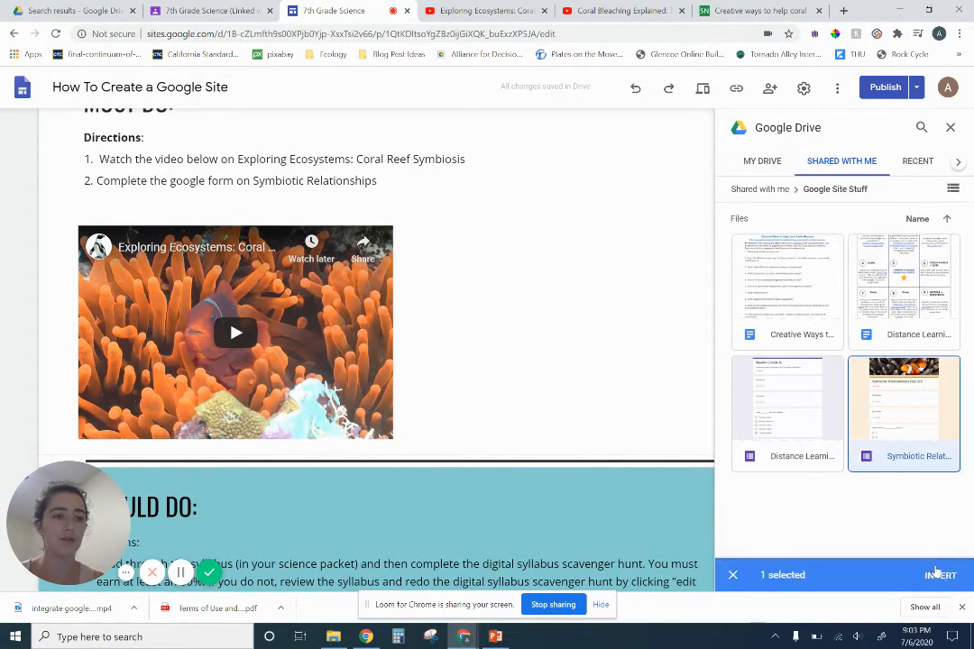
click(940, 574)
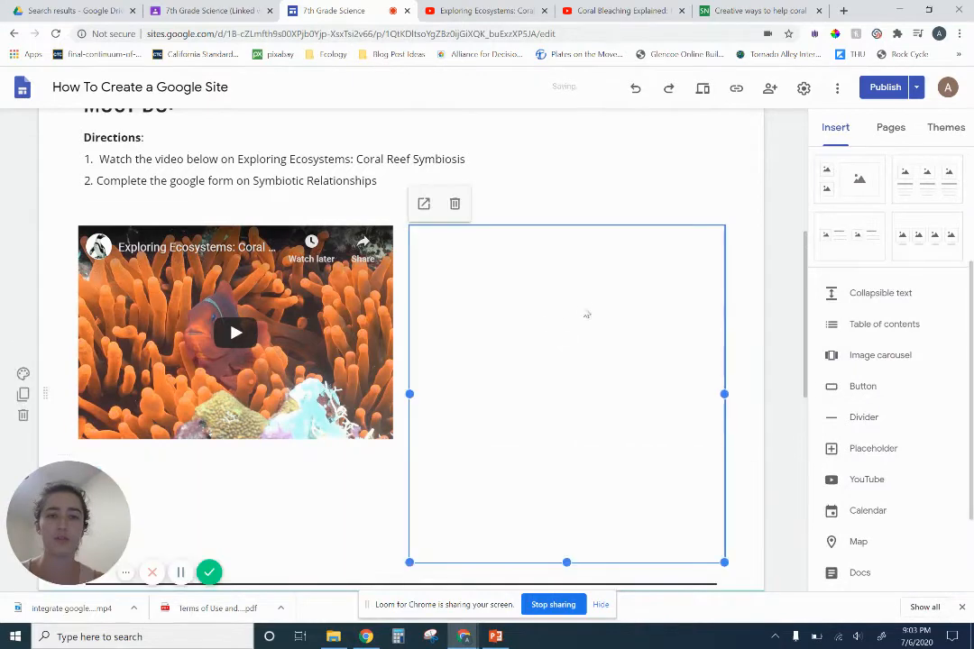
drag(566, 562, 544, 450)
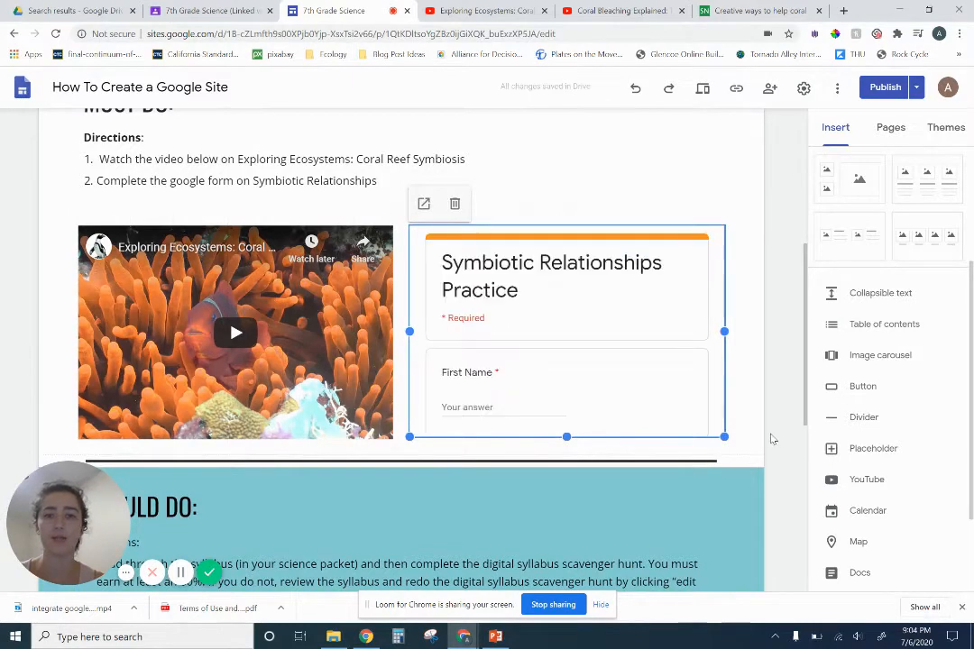
Look over the page from the banner through the Must Do video and form to the Should Do directions
scroll(555, 463, down, 3)
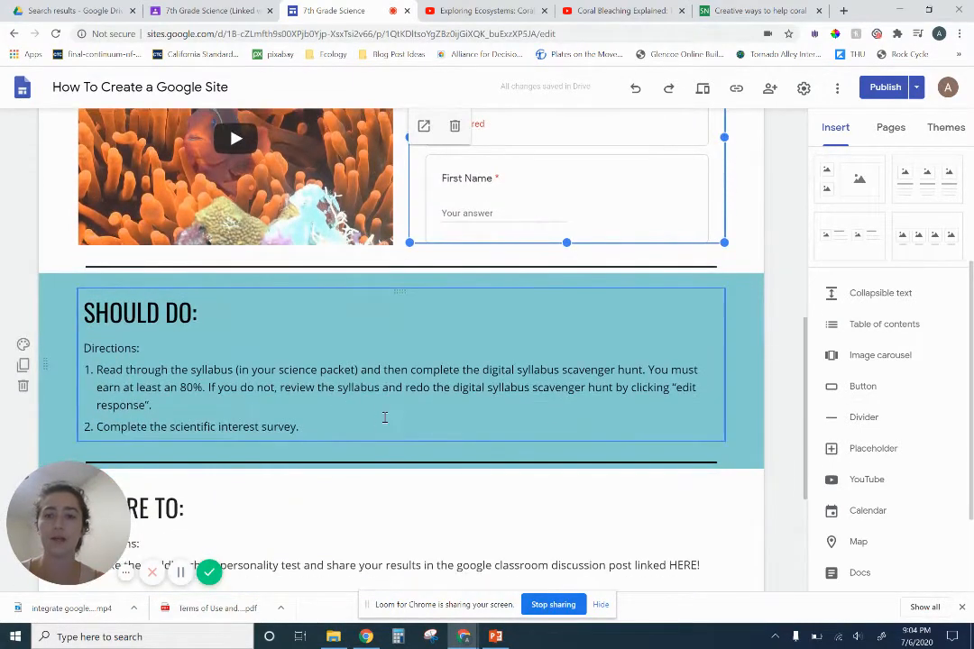
scroll(136, 316, up, 3)
scroll(135, 316, up, 1)
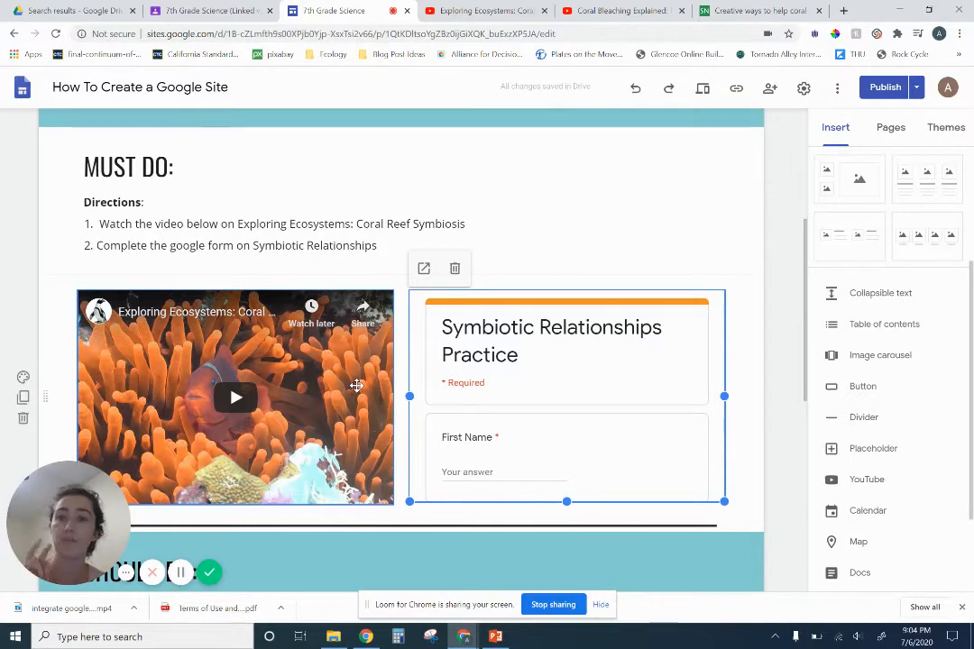
click(678, 531)
scroll(677, 529, down, 2)
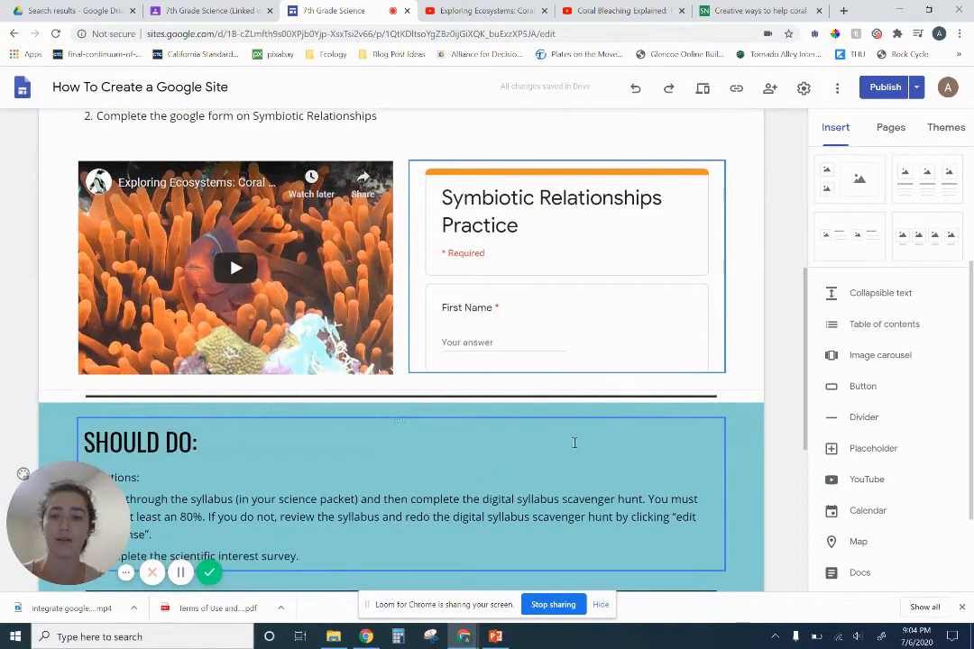
scroll(561, 438, down, 1)
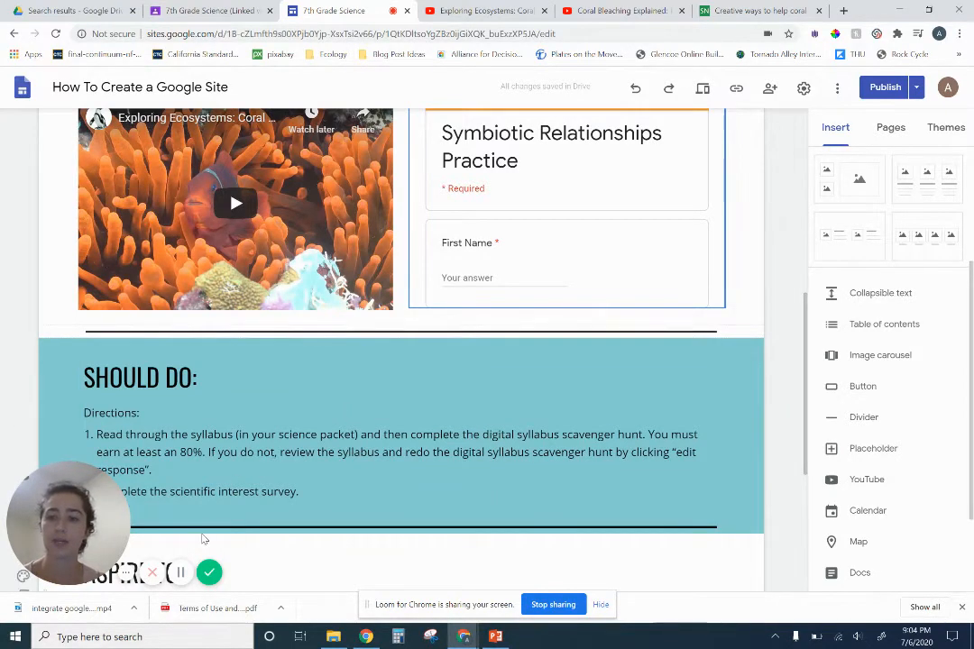
click(285, 445)
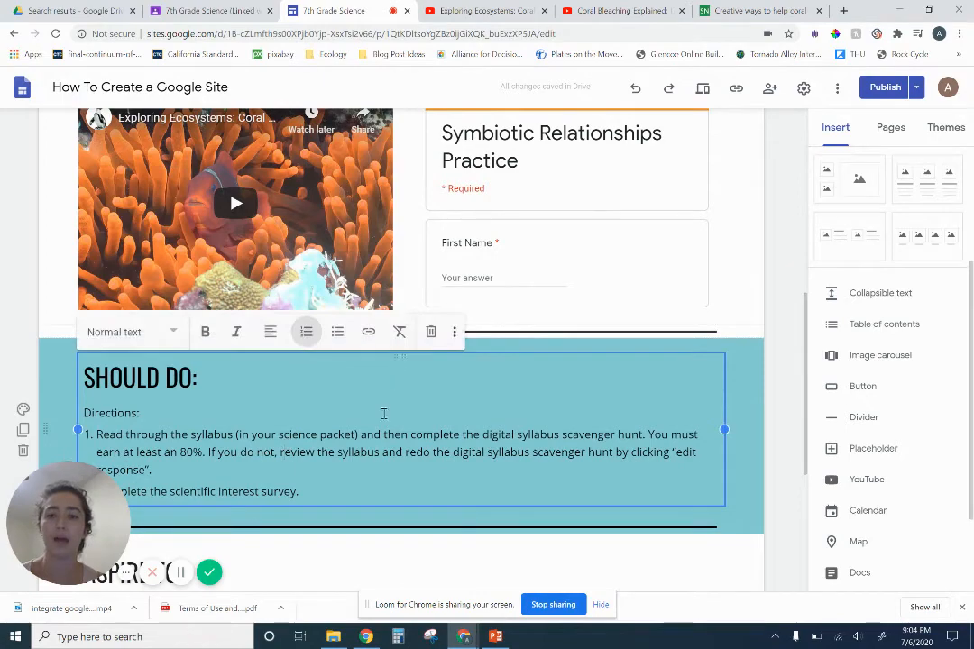
scroll(286, 487, up, 1)
scroll(286, 487, up, 6)
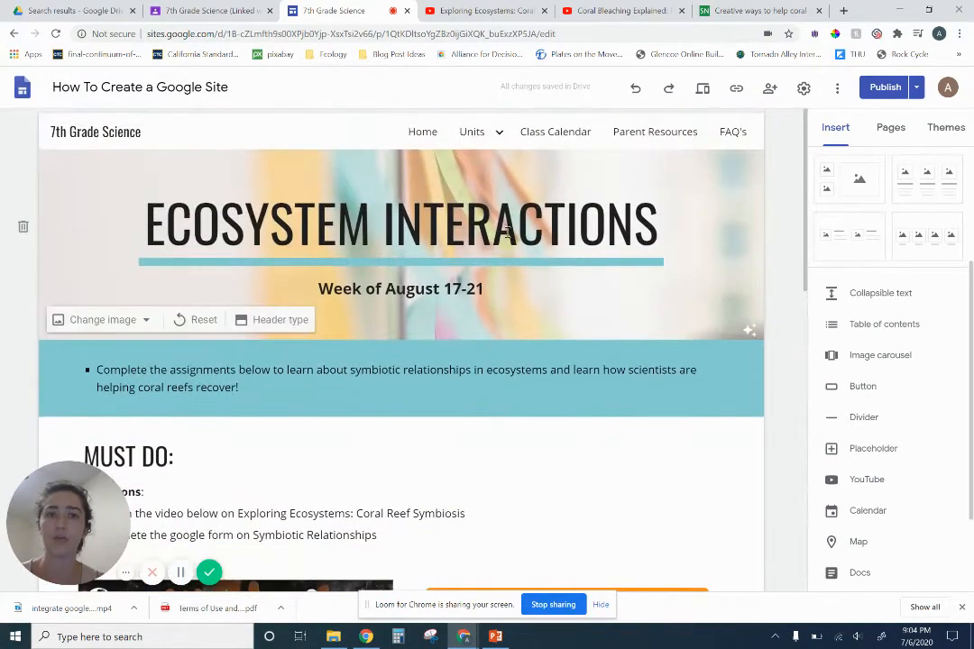
mouse_move(496, 140)
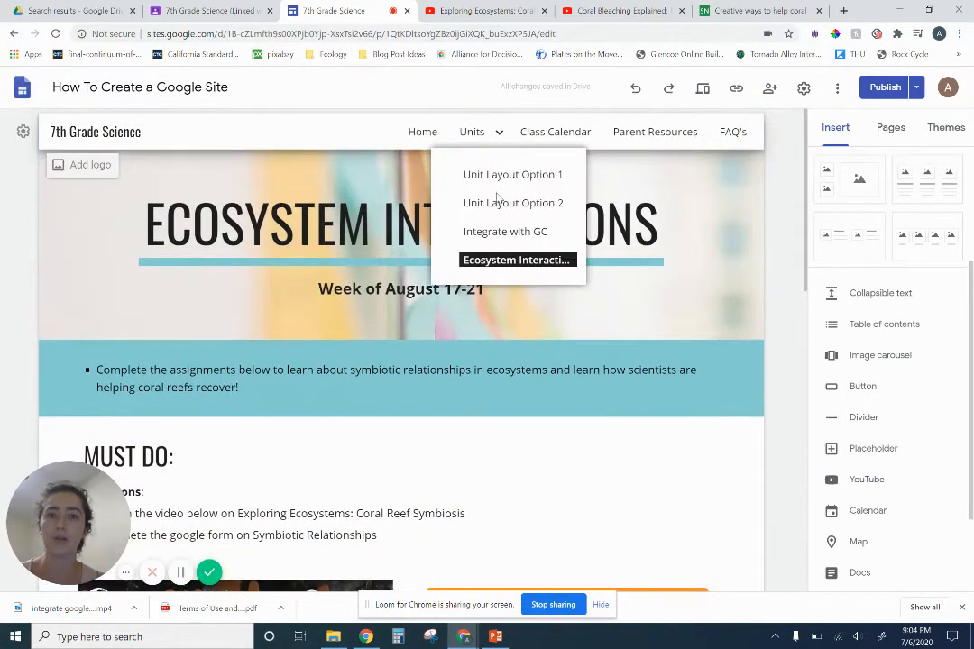
click(183, 572)
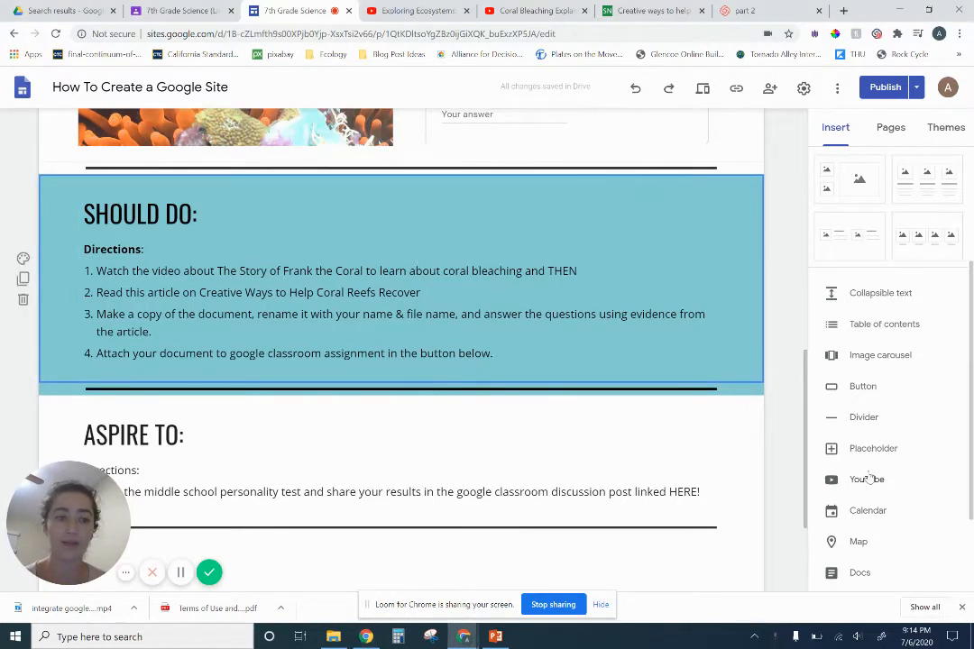
Insert the YouTube video Coral Bleaching Explained: The Story of Frank the Coral, found by searching "the frank the coral", and move it below the Should Do directions
click(825, 479)
click(361, 214)
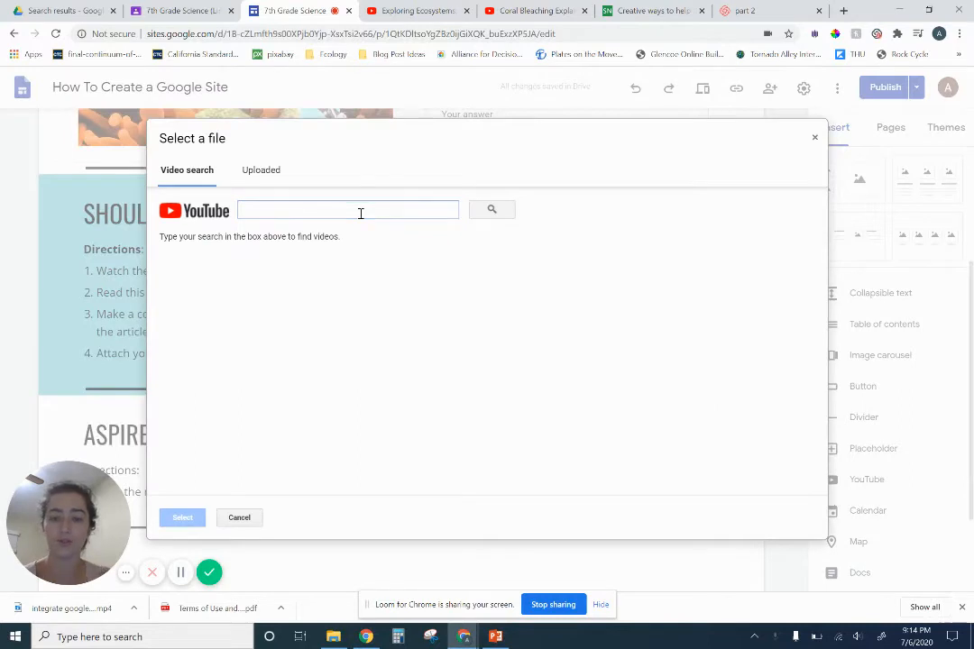
click(361, 214)
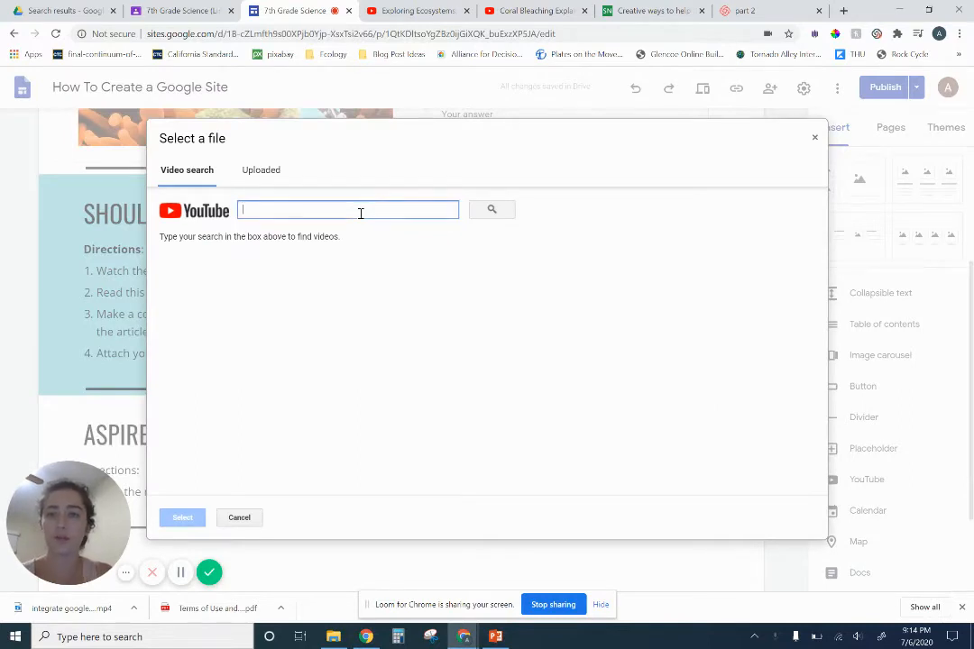
text(the frank the coral)
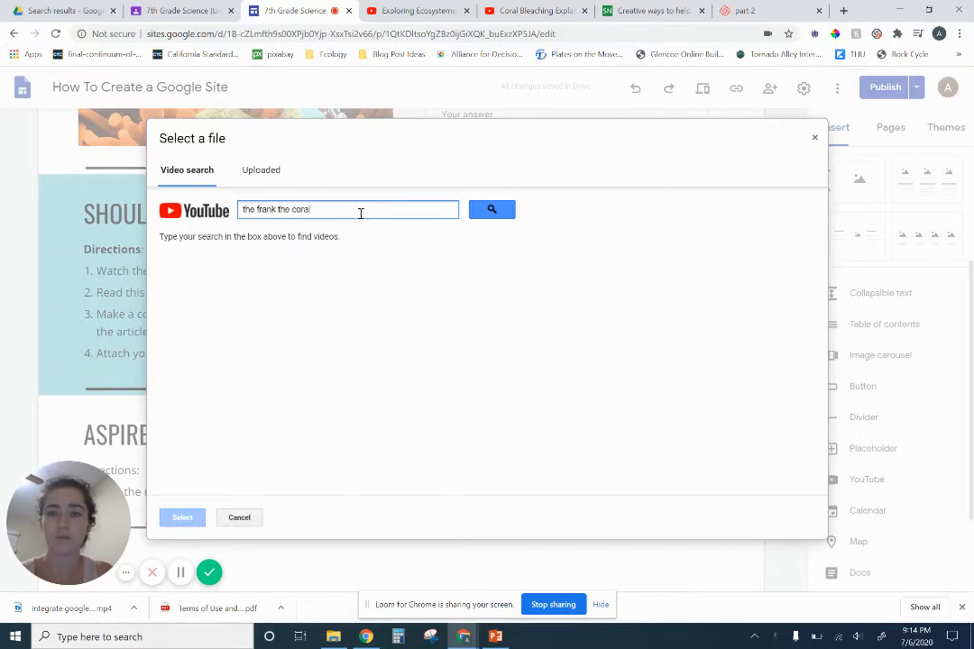
key(Return)
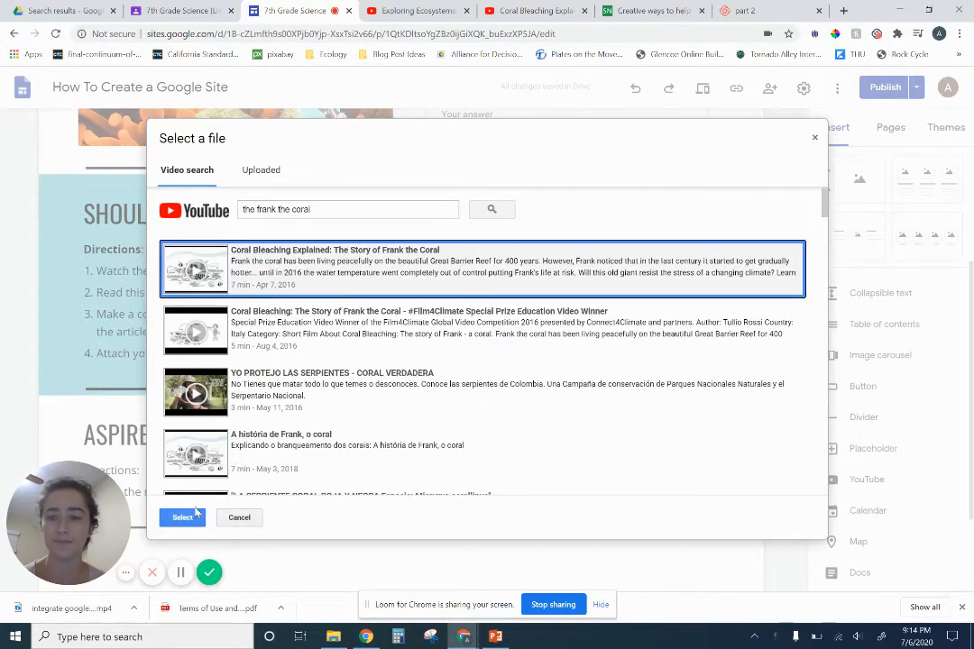
click(185, 517)
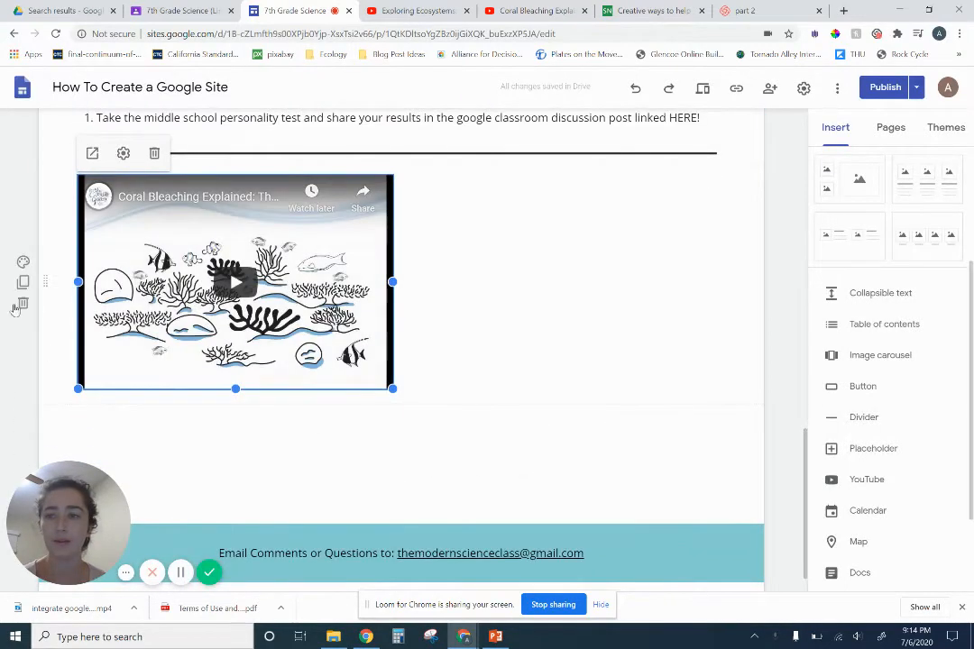
drag(46, 282, 145, 400)
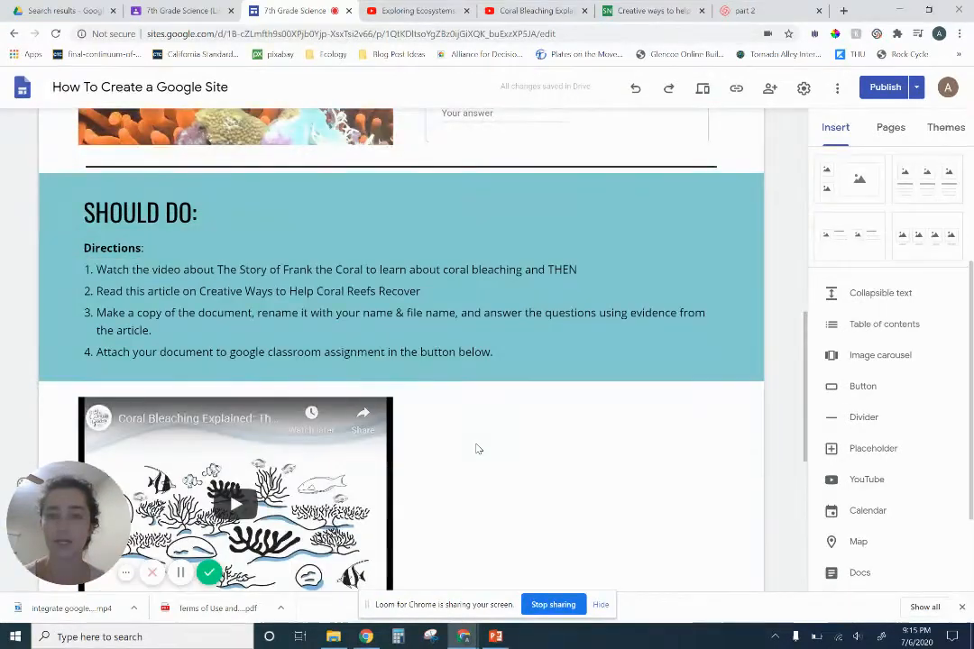
Link the words "Creative Ways to Help Coral Reefs Recover" in the Should Do directions to the copied web address
scroll(524, 429, down, 1)
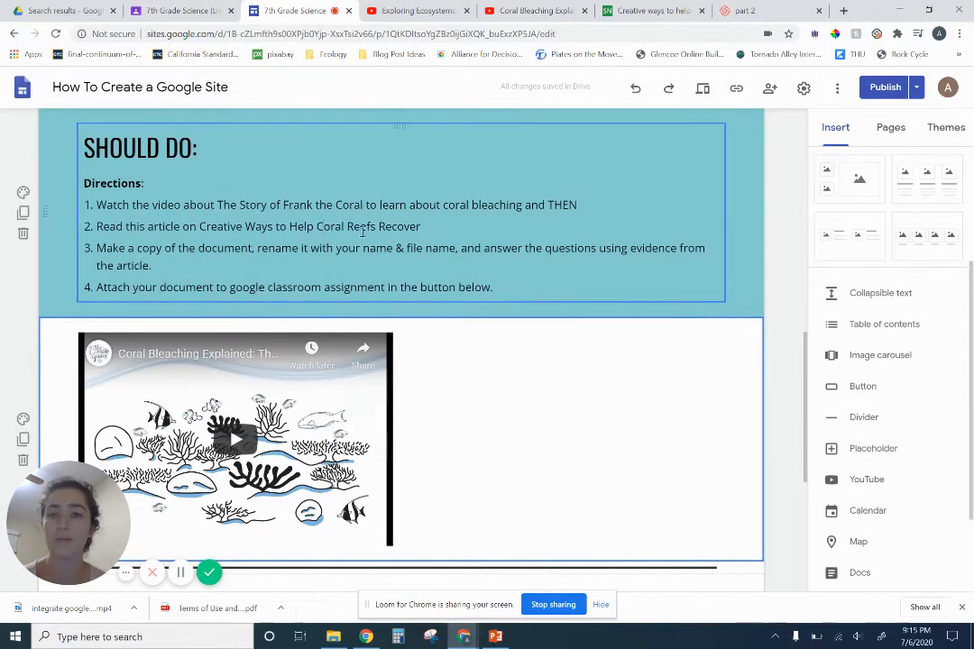
click(317, 226)
drag(420, 226, 199, 229)
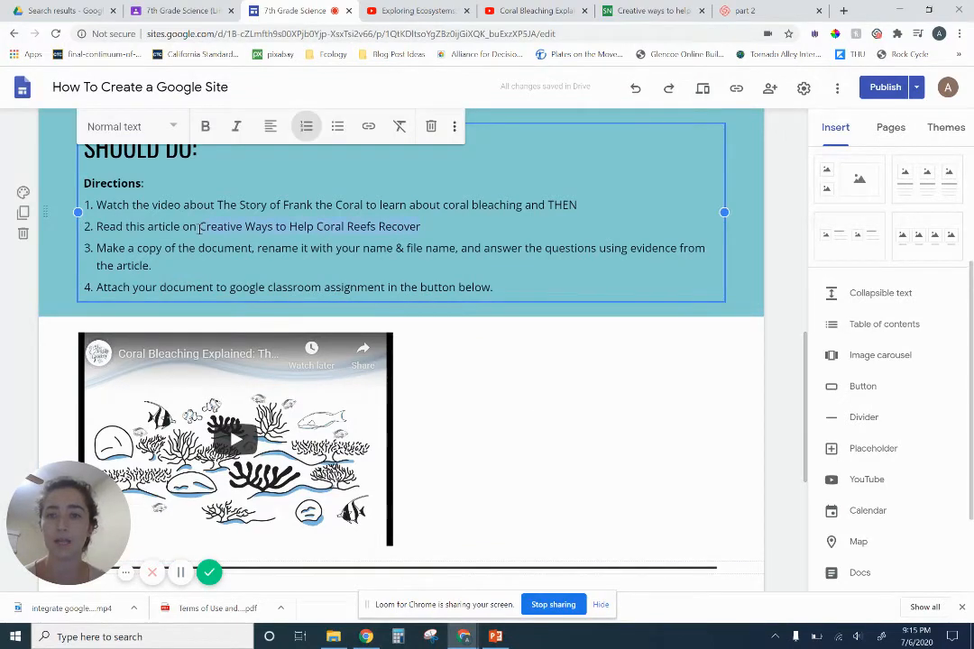
click(369, 127)
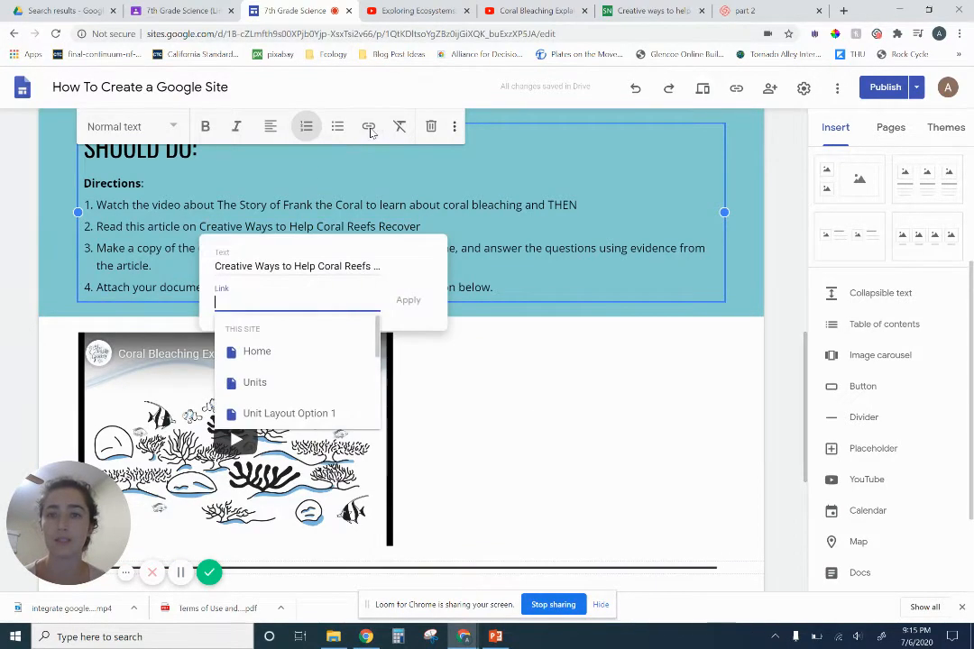
key(ctrl+v)
click(406, 301)
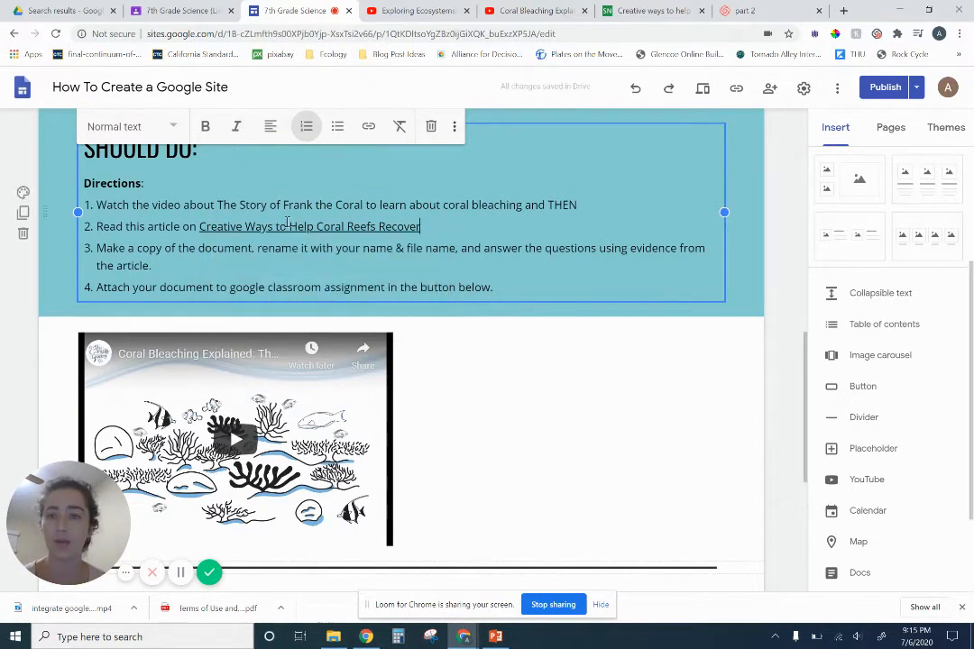
click(567, 457)
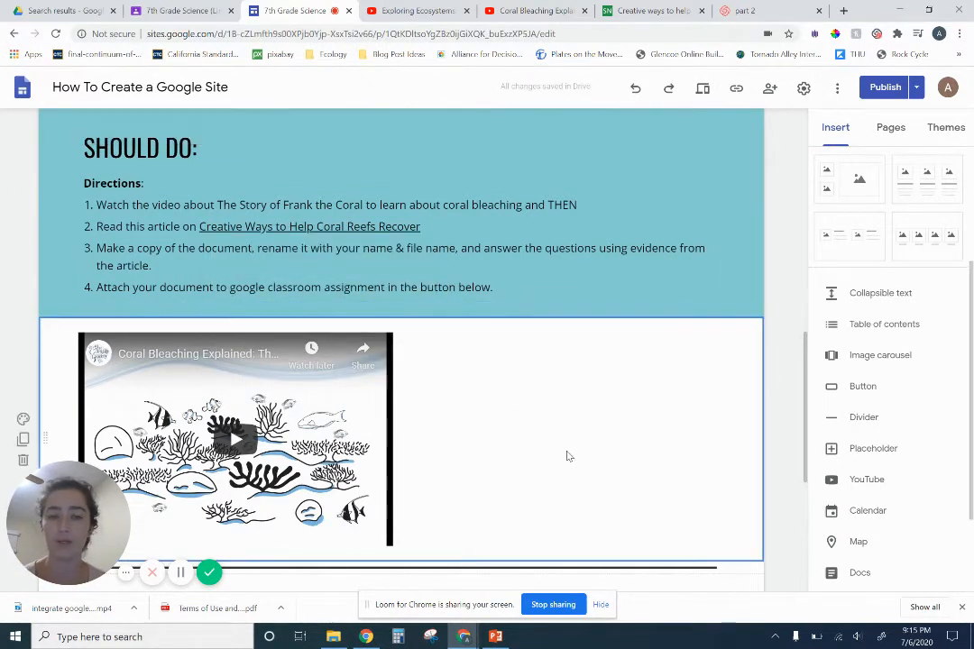
double_click(544, 410)
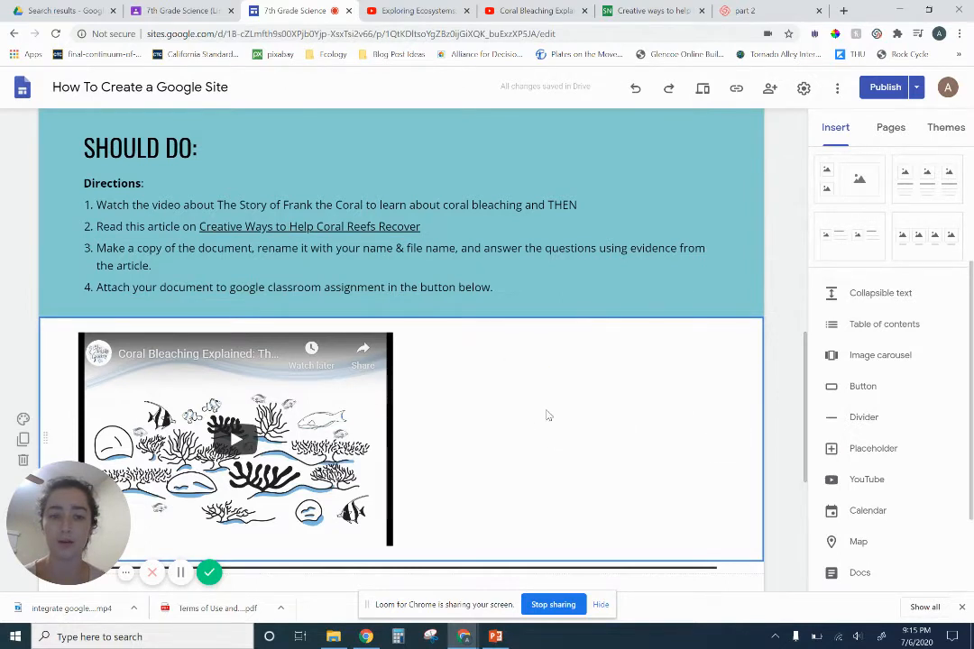
double_click(555, 413)
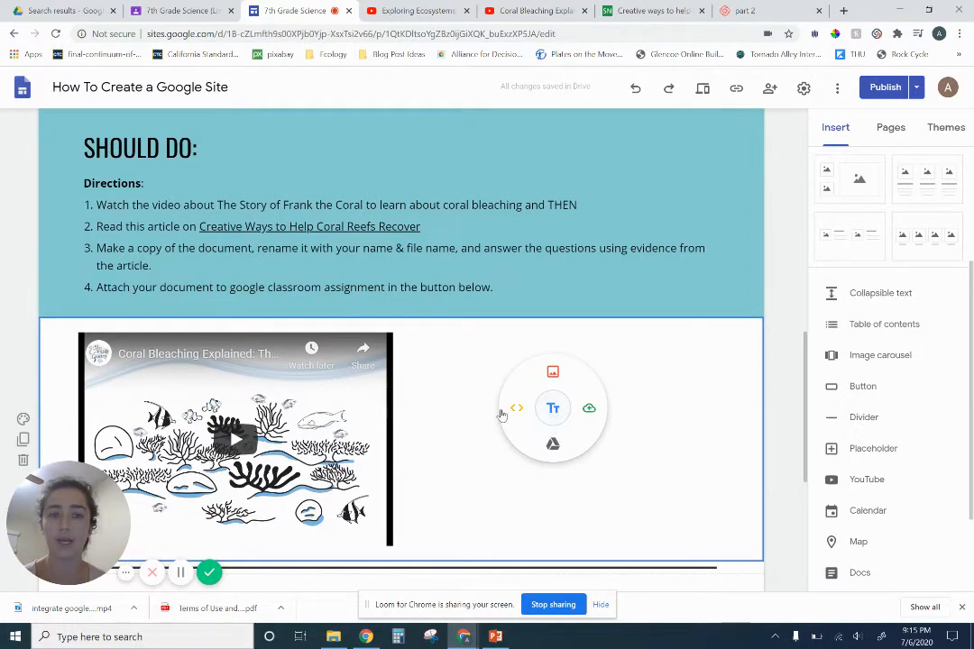
click(516, 410)
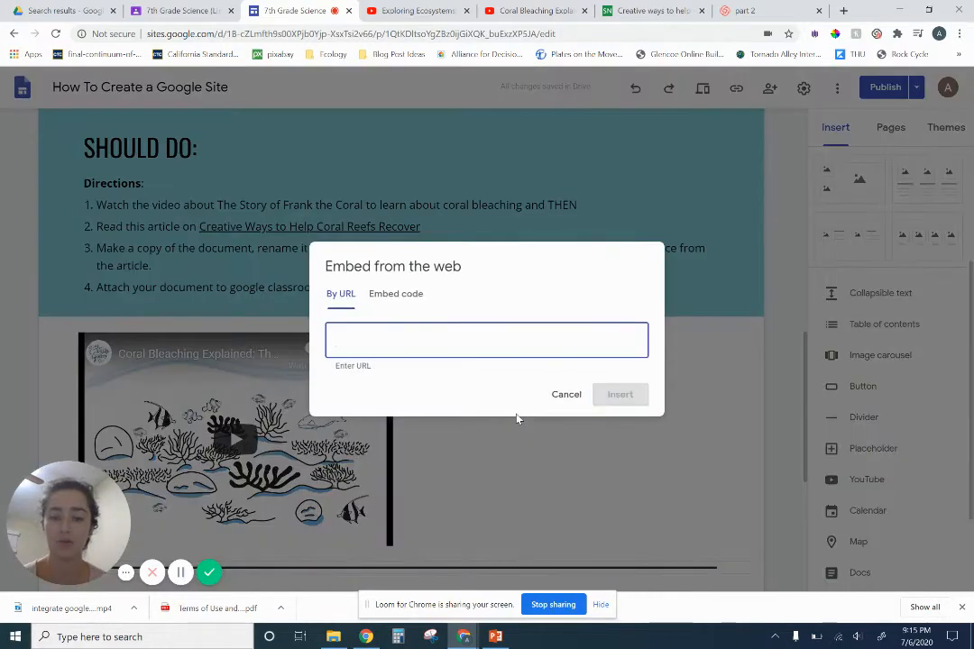
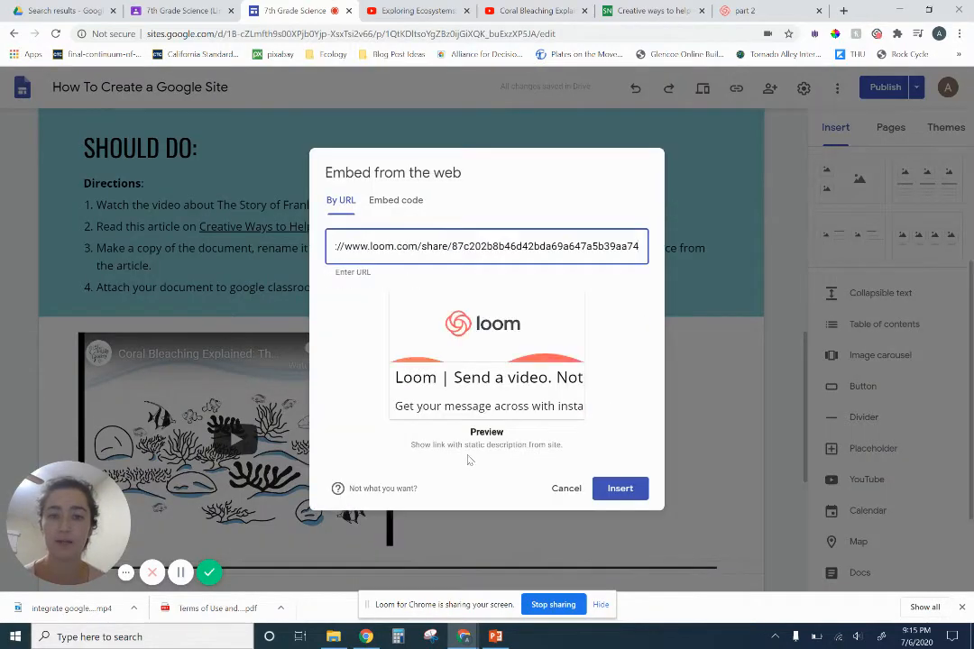
click(567, 489)
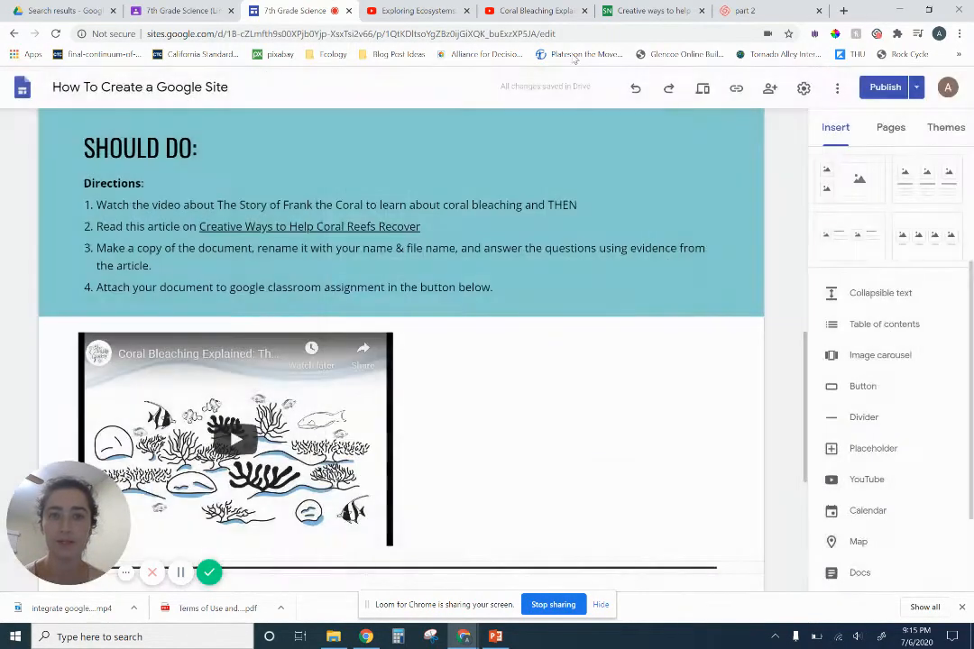
Copy the Science News for Students coral reef article's web address and embed it as a Preview beside the Coral Bleaching video
click(623, 10)
click(570, 33)
key(ctrl+c)
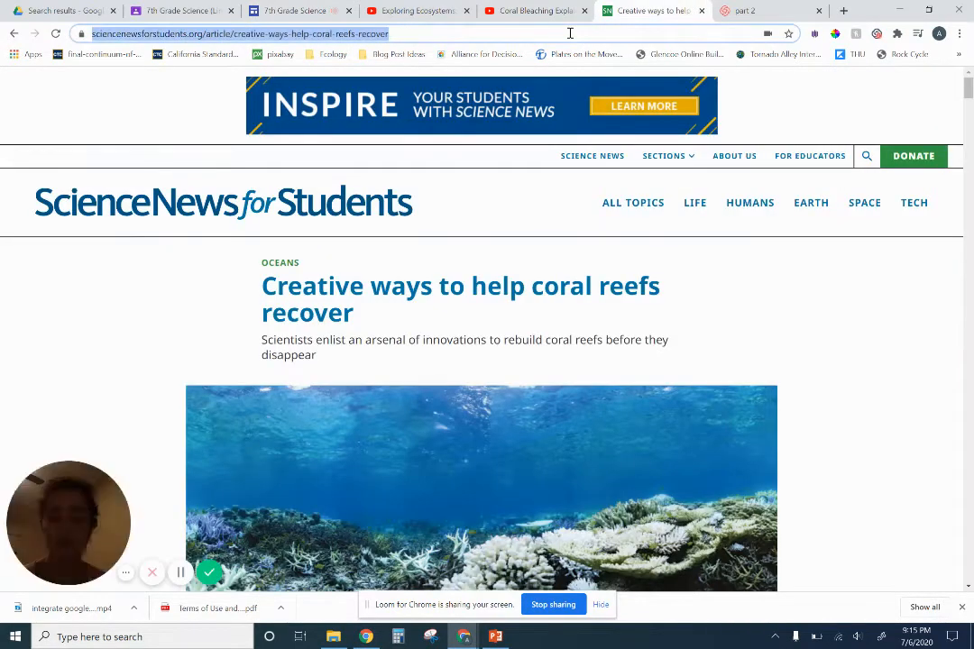
click(290, 10)
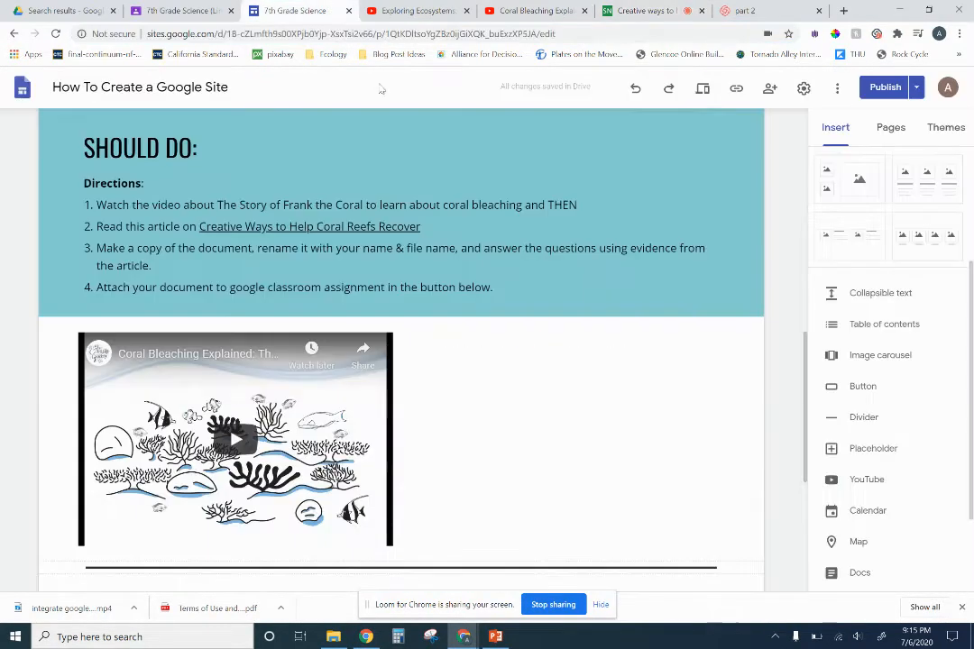
double_click(526, 417)
click(487, 411)
key(ctrl+v)
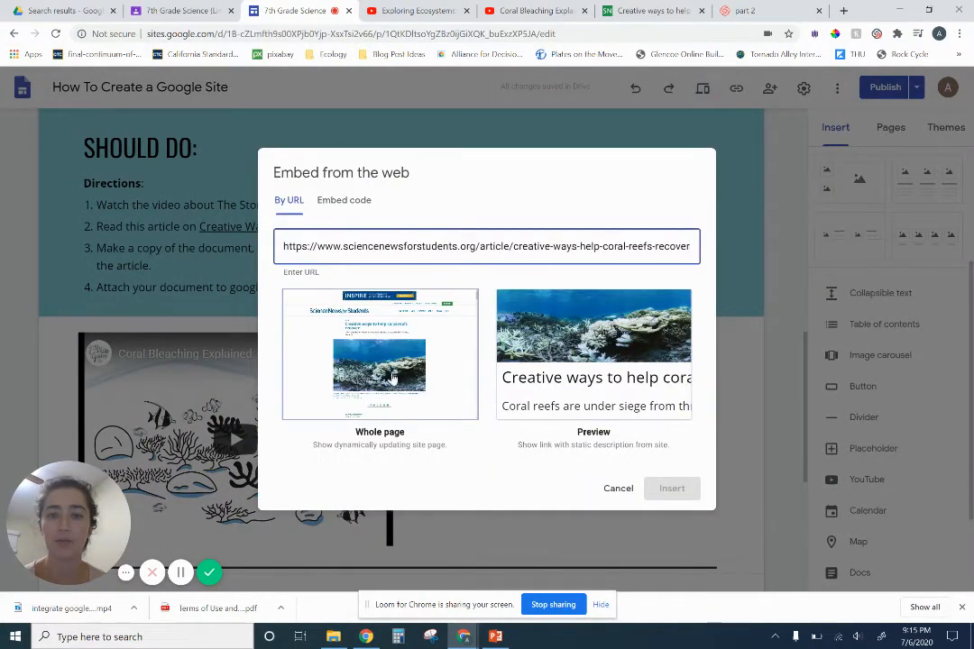
click(595, 374)
click(659, 489)
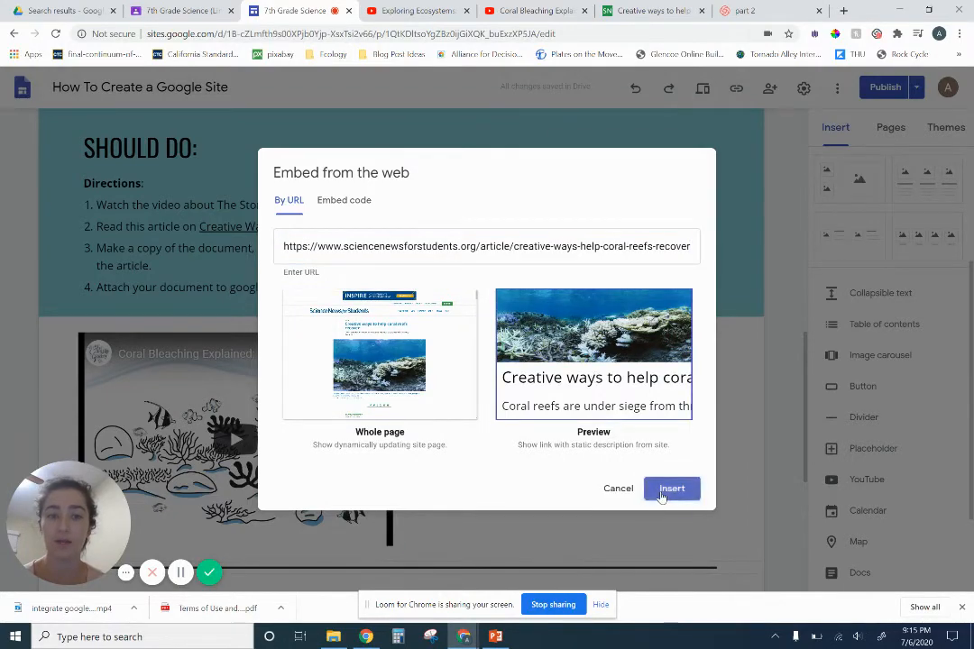
scroll(682, 451, down, 1)
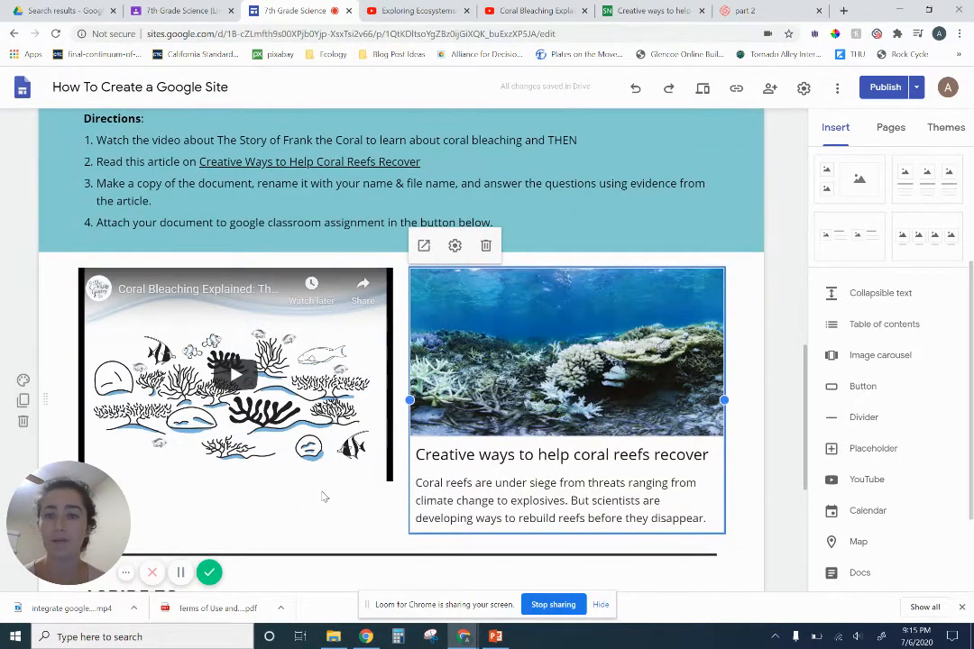
scroll(325, 478, down, 2)
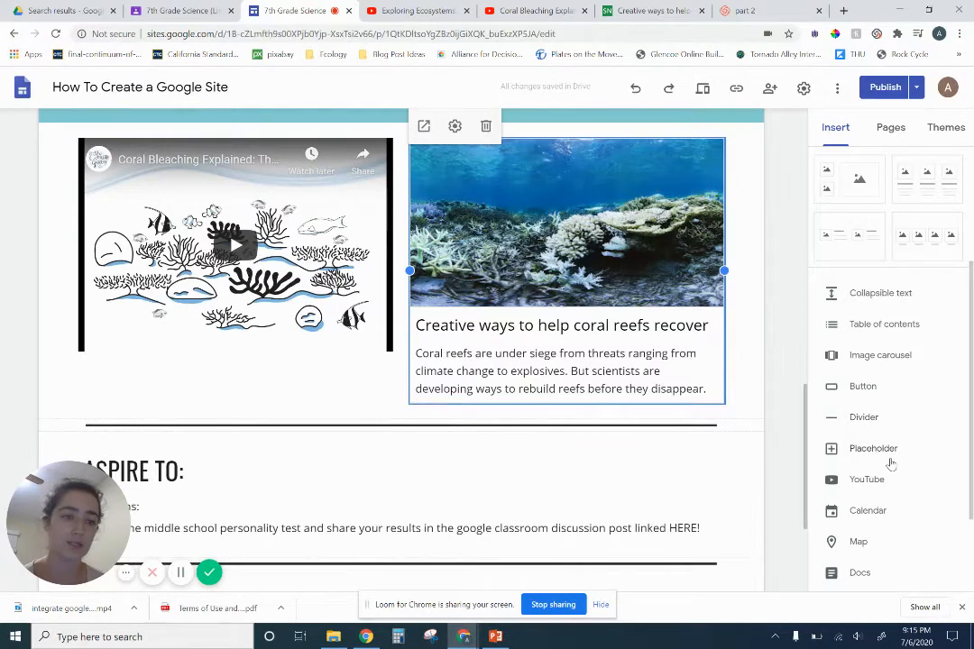
scroll(893, 457, down, 2)
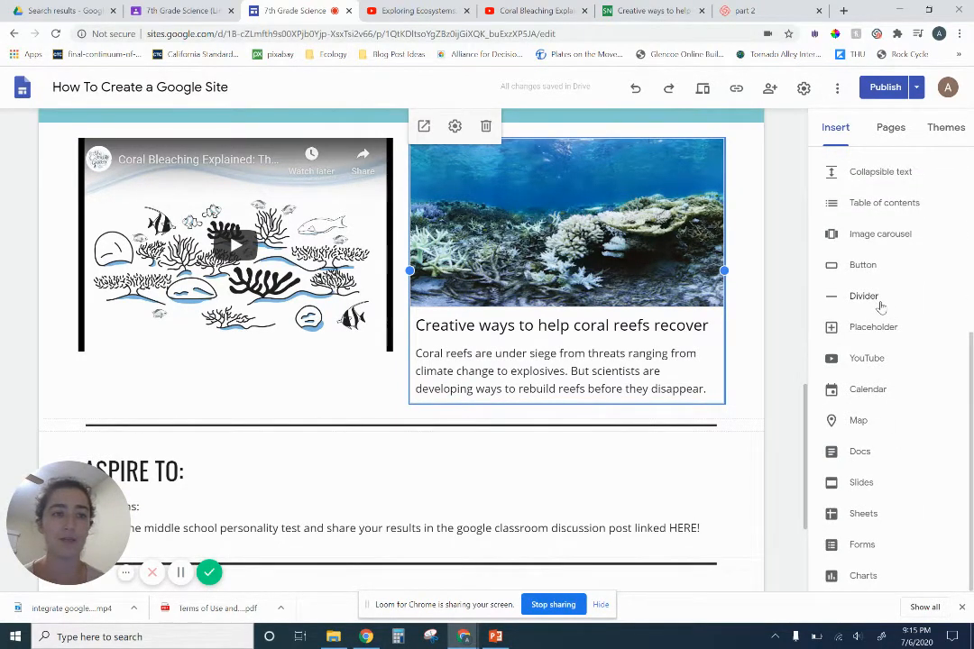
click(867, 265)
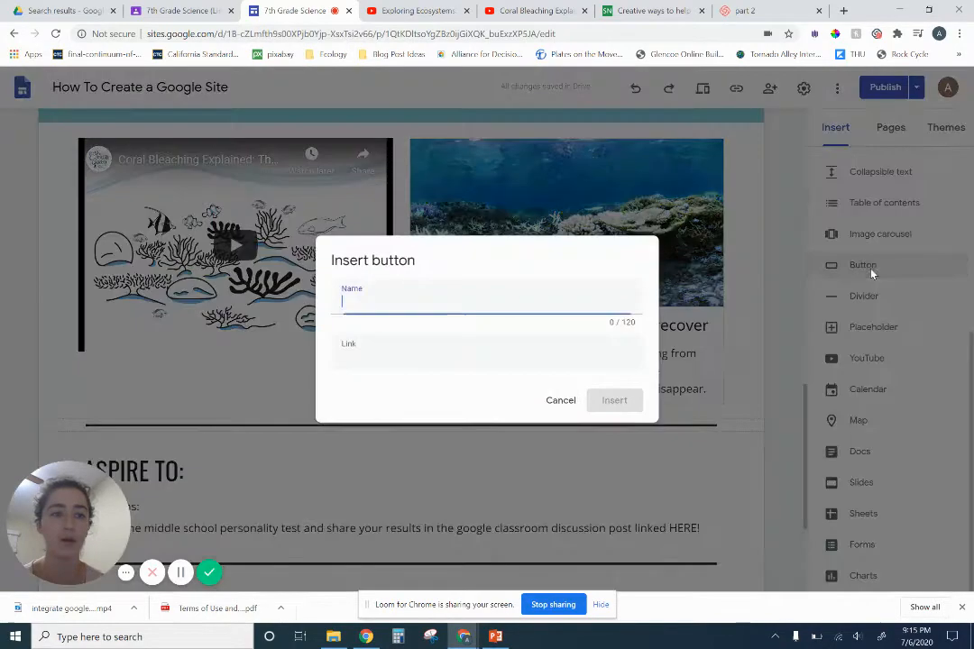
click(566, 402)
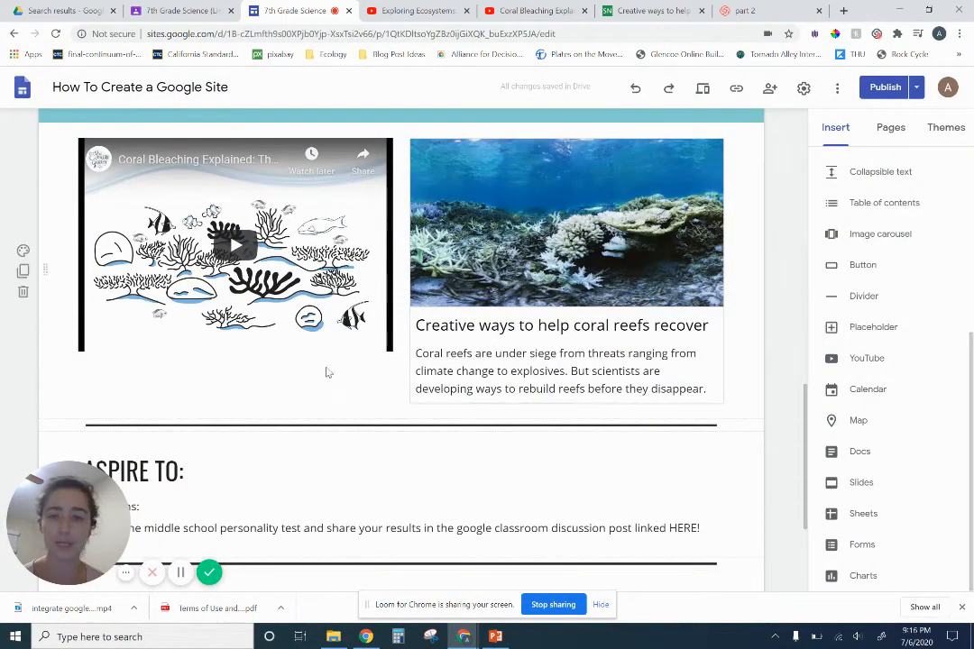
Add a shortened placeholder directly below the Coral Bleaching video in the Should Do section
click(867, 326)
scroll(333, 455, down, 1)
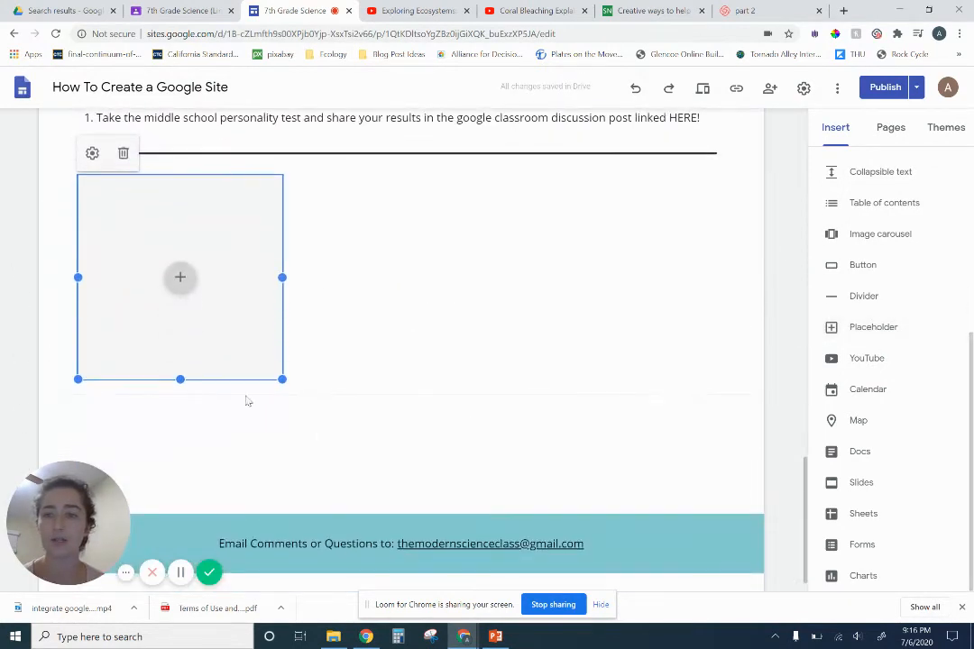
drag(179, 377, 202, 252)
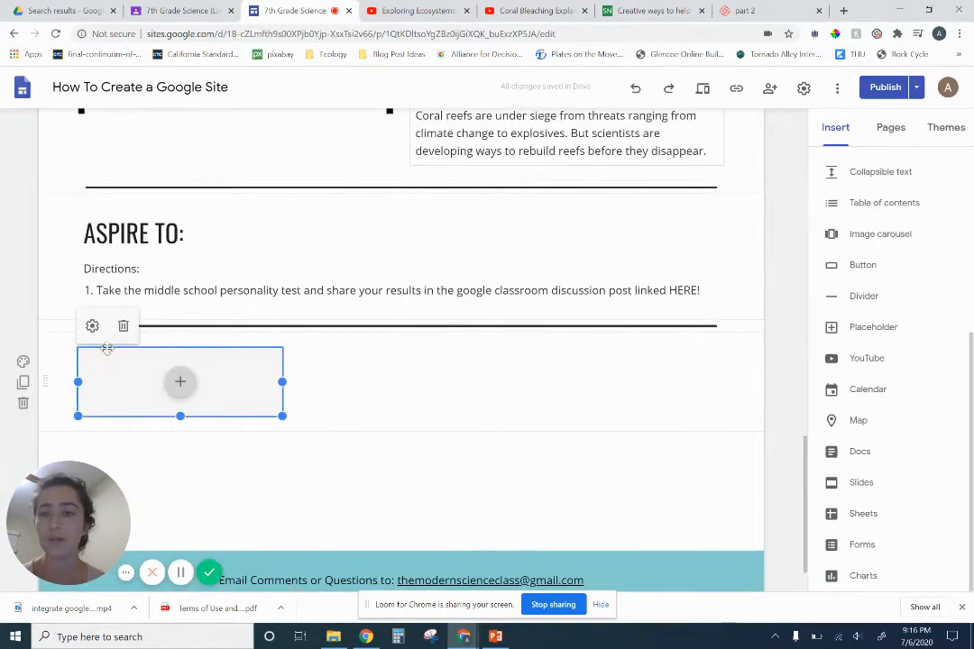
drag(105, 350, 242, 316)
click(245, 340)
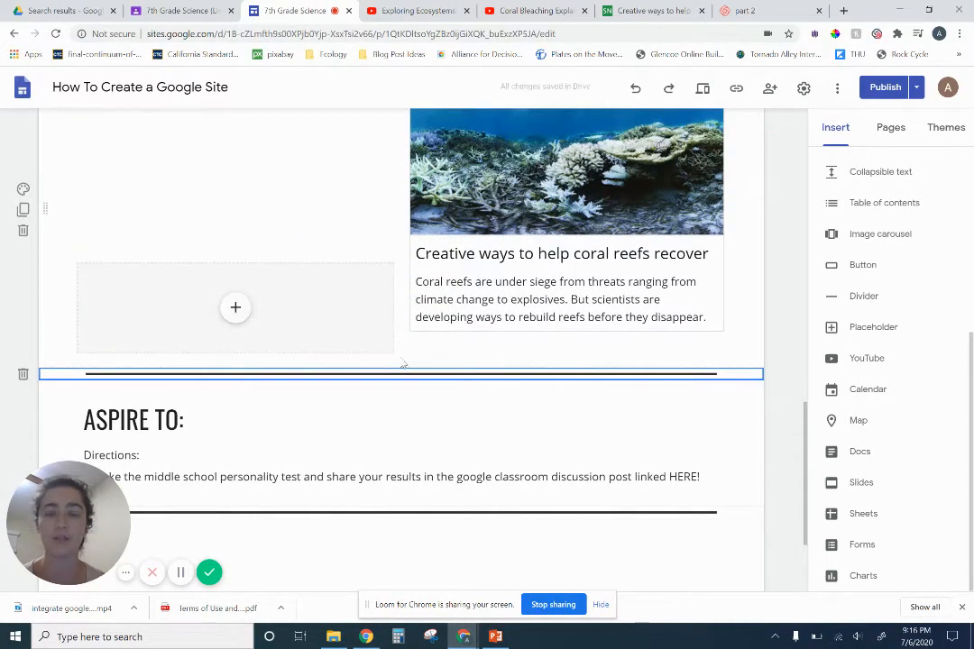
Insert the Creative Ways document from the Google Site Stuff Drive folder below the placeholder, and lengthen it to show its questions
double_click(387, 364)
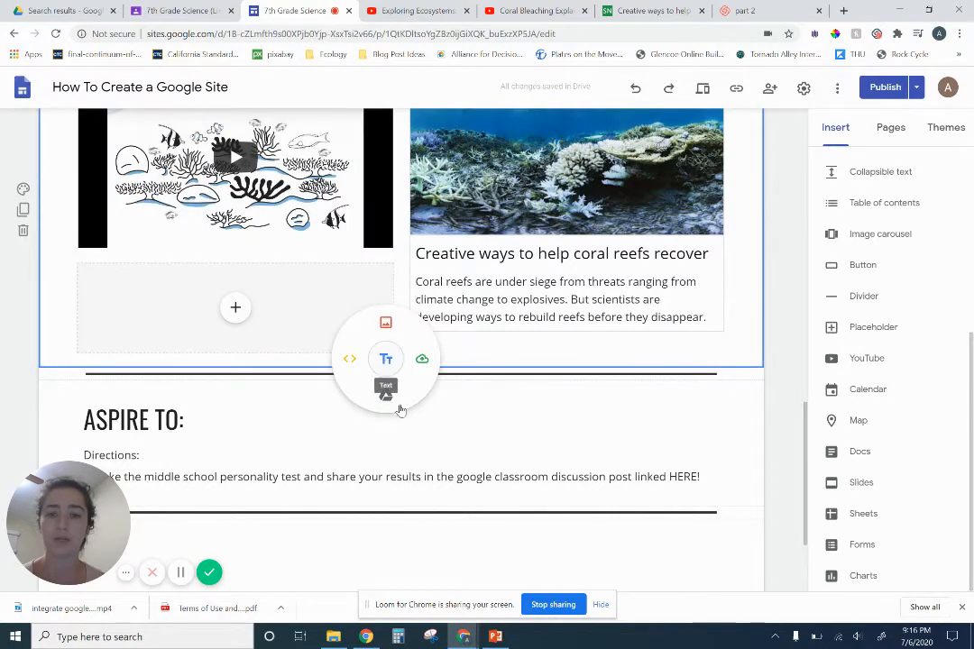
click(391, 396)
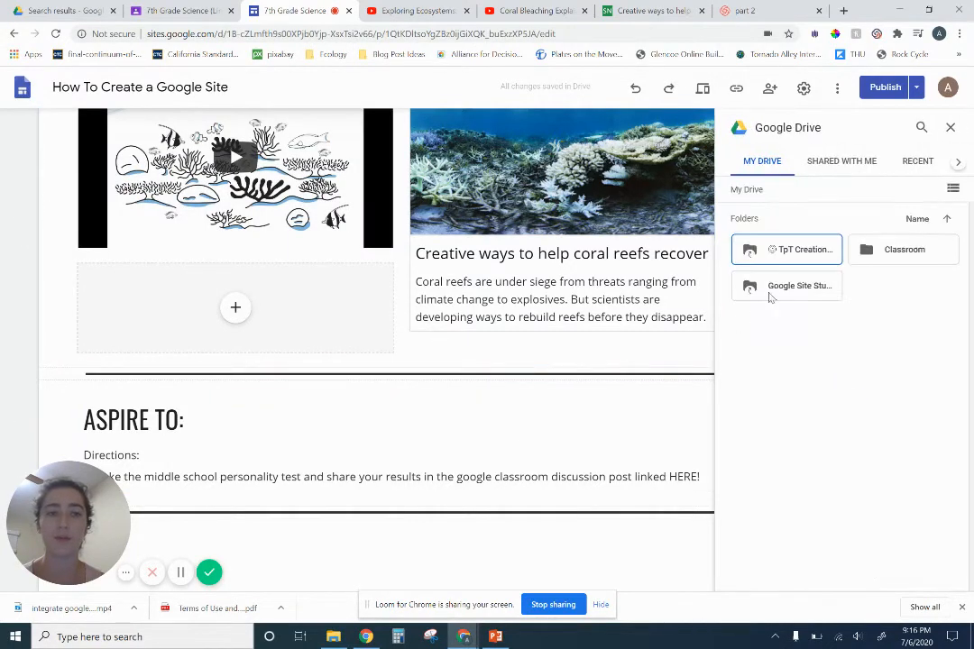
double_click(771, 291)
click(809, 329)
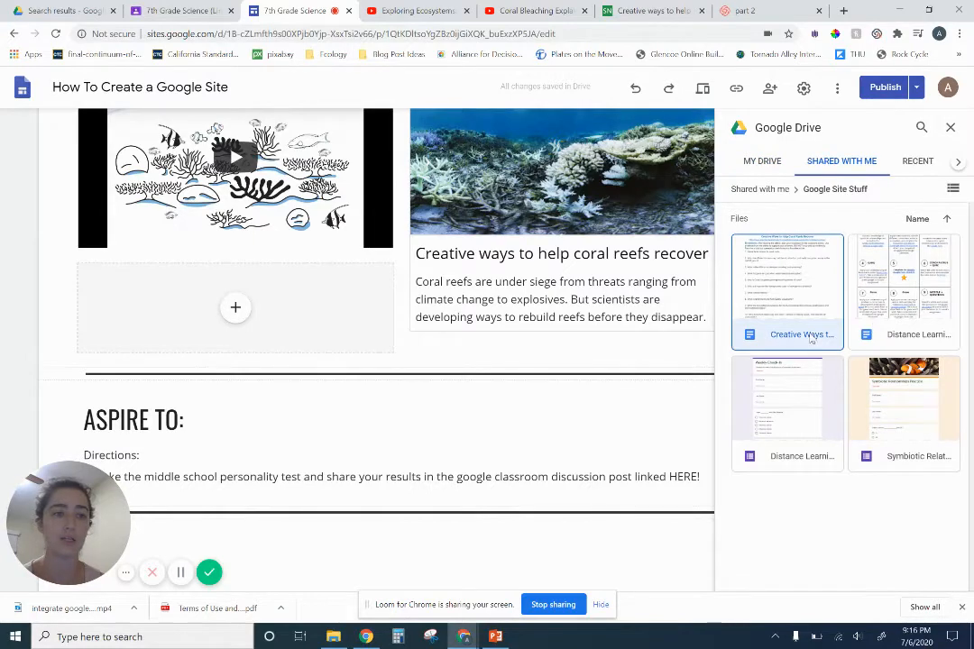
click(938, 580)
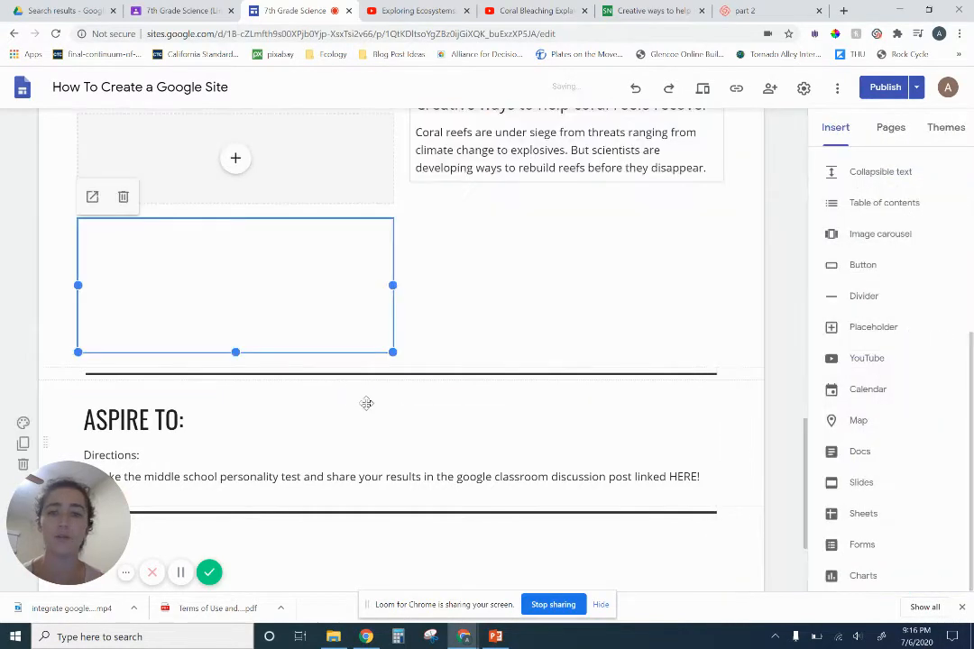
drag(236, 352, 264, 498)
click(463, 320)
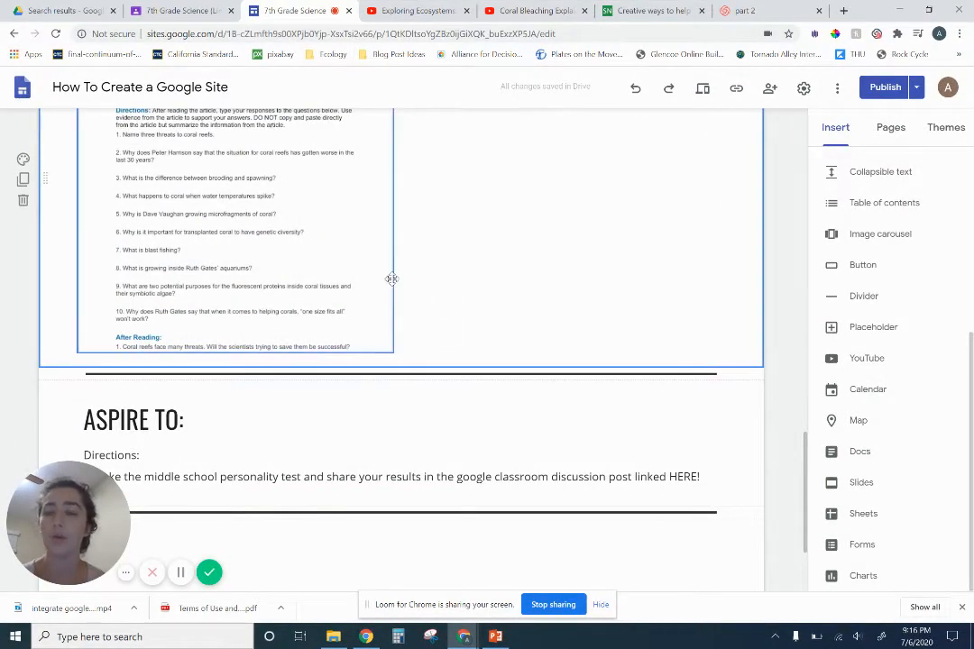
Open the embedded Creative Ways to Help Coral Reefs Recover document in its own window, copy its web address and close it again
scroll(233, 307, up, 2)
click(233, 307)
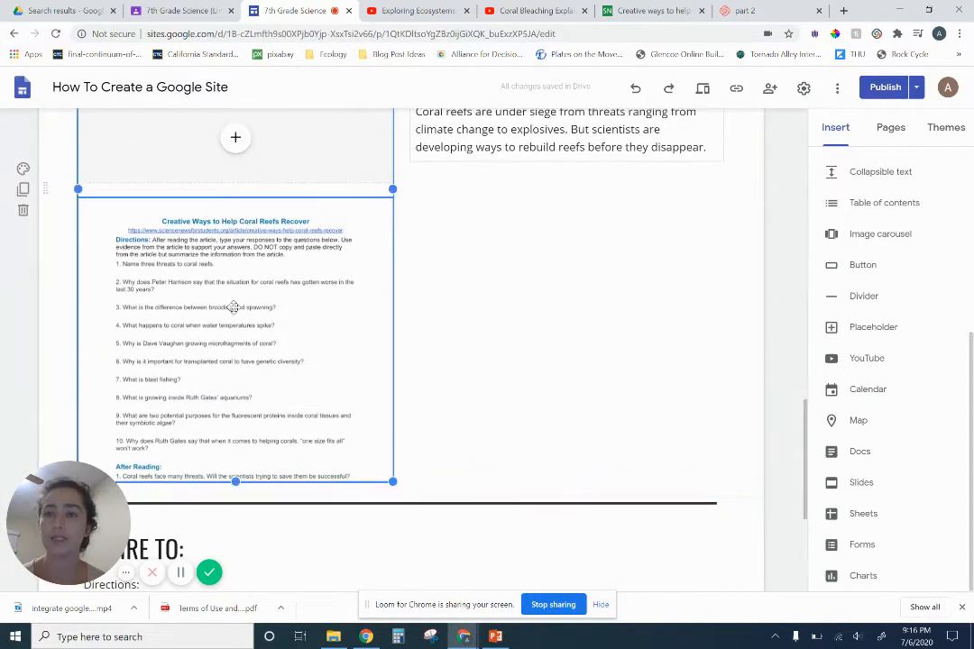
click(455, 272)
click(222, 295)
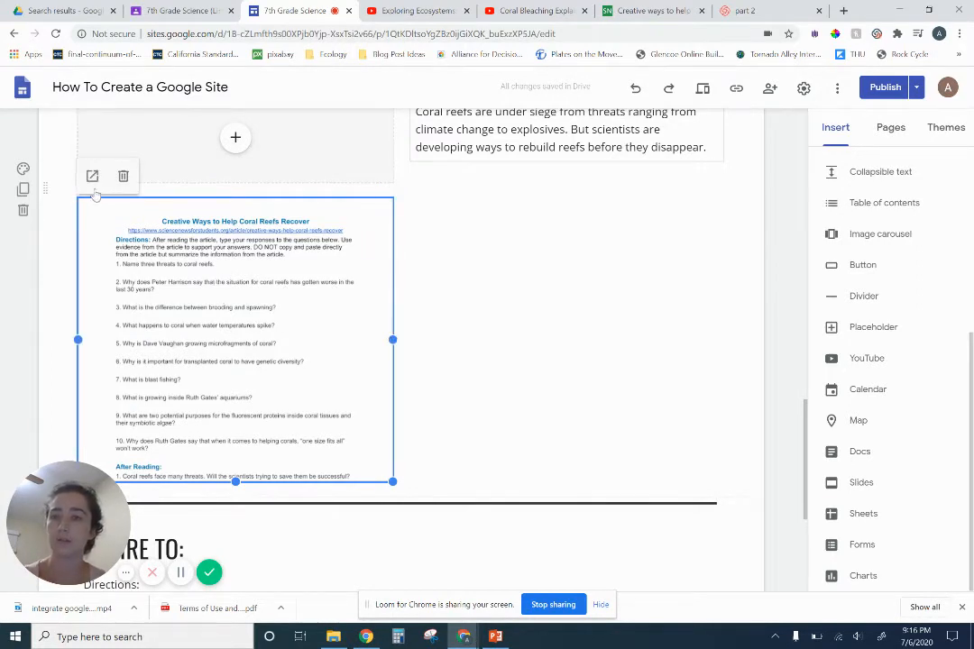
click(92, 177)
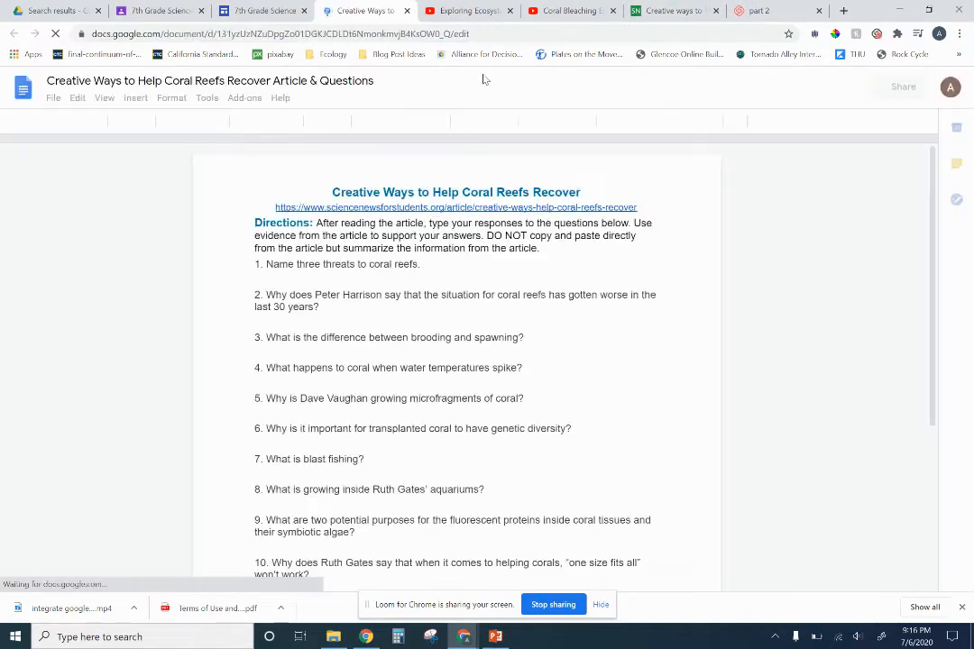
click(489, 38)
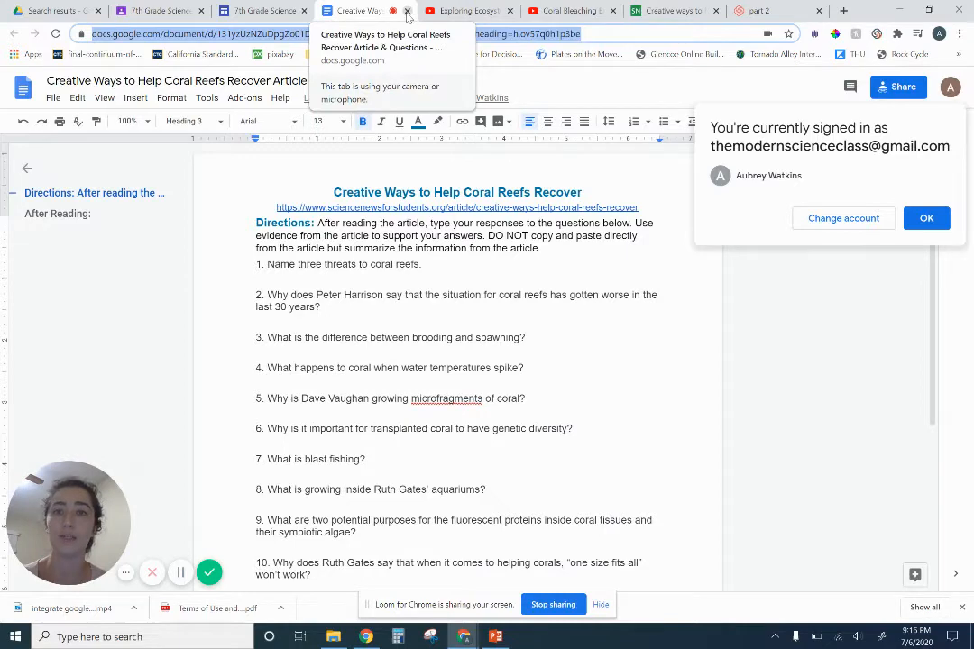
click(406, 12)
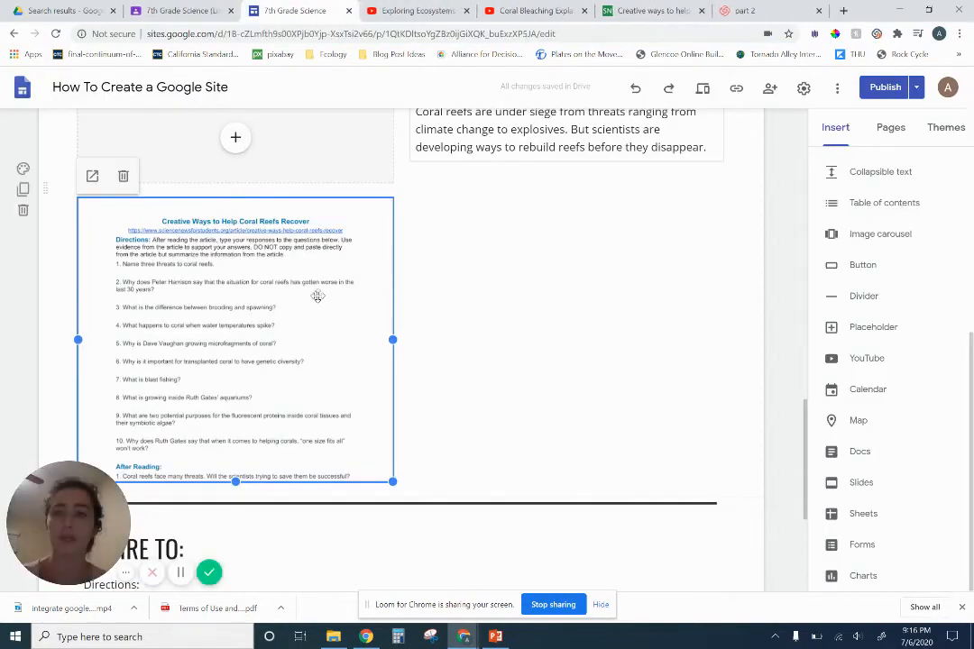
Delete the embedded Creative Ways document and embed it again from the copied web address, with the address ending changed to "view"
click(124, 176)
scroll(374, 322, down, 3)
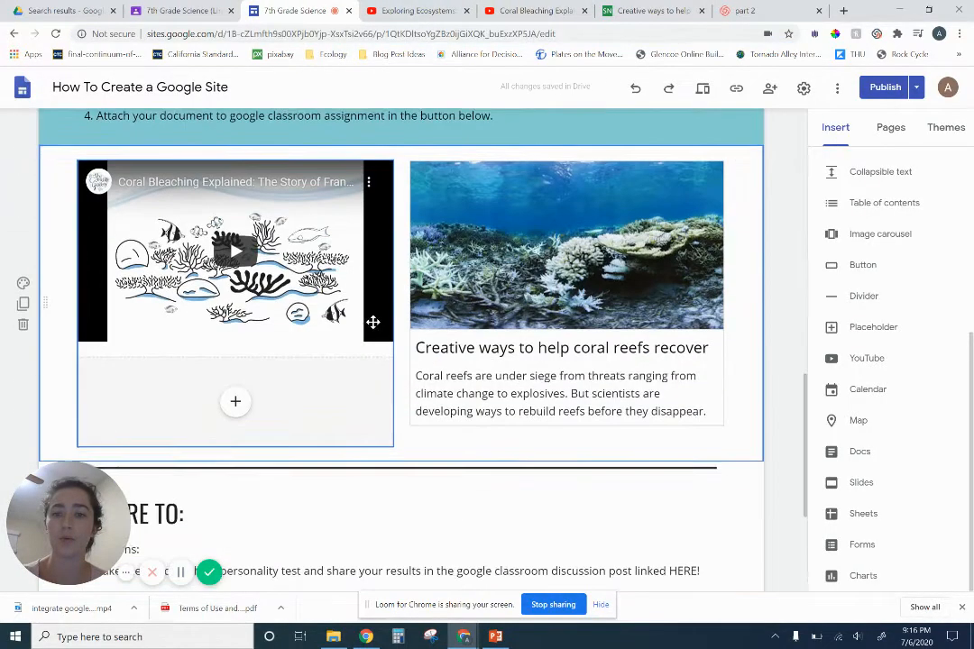
double_click(428, 314)
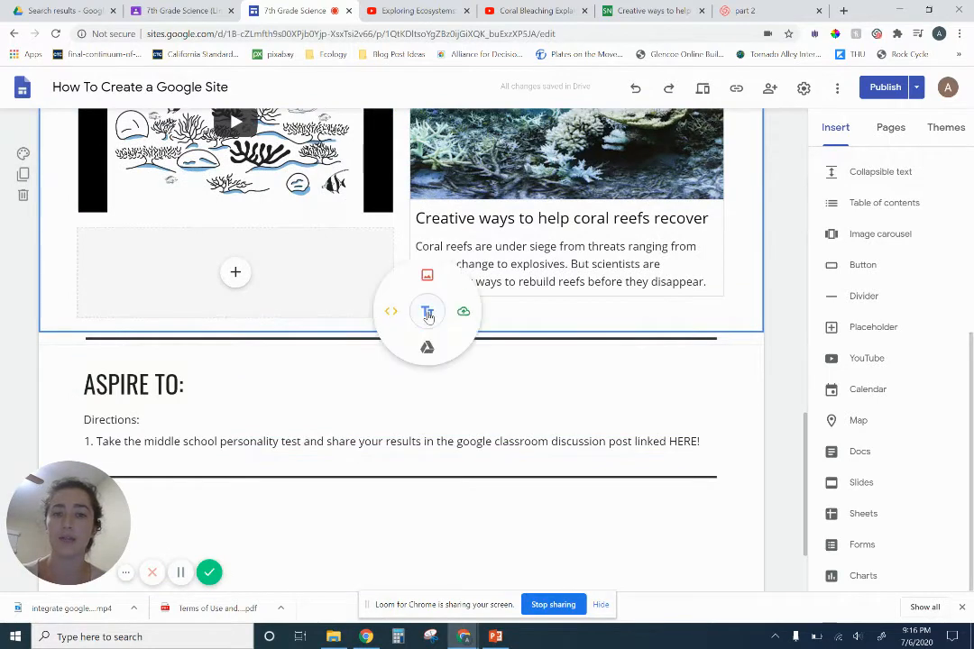
click(391, 317)
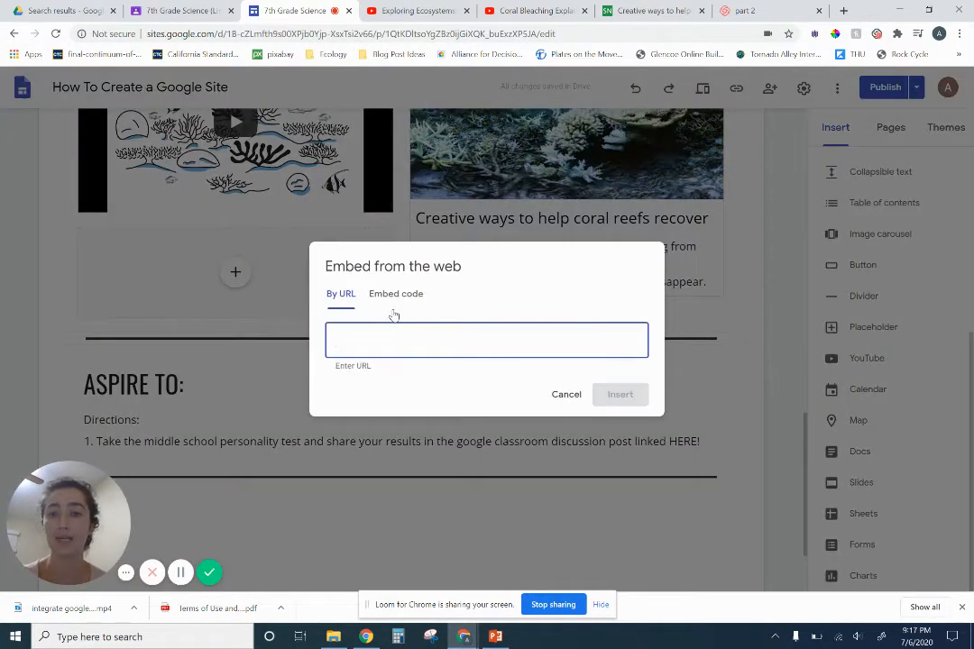
key(ctrl+v)
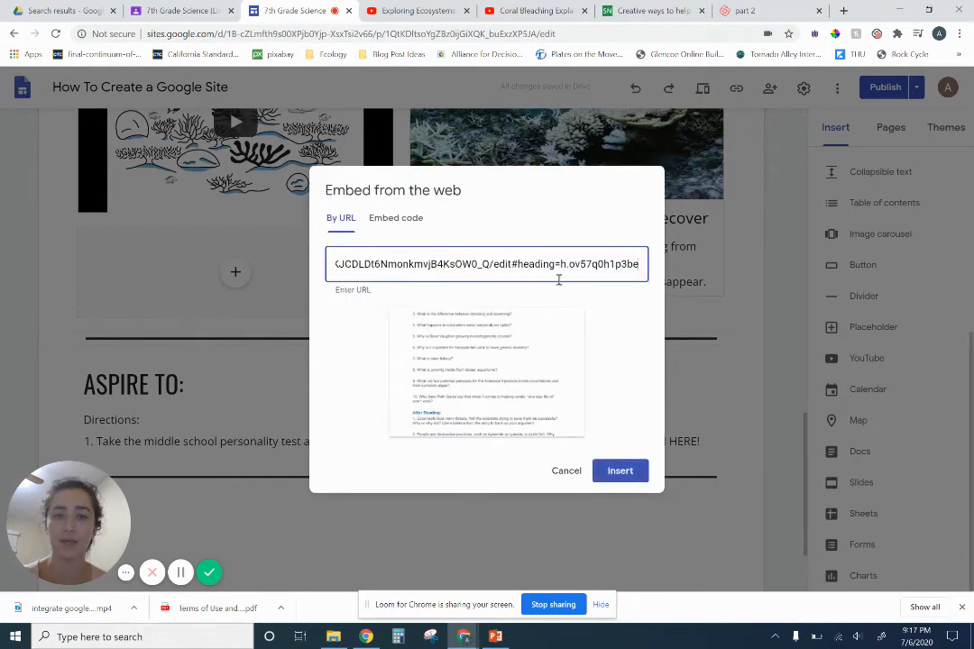
drag(493, 264, 691, 276)
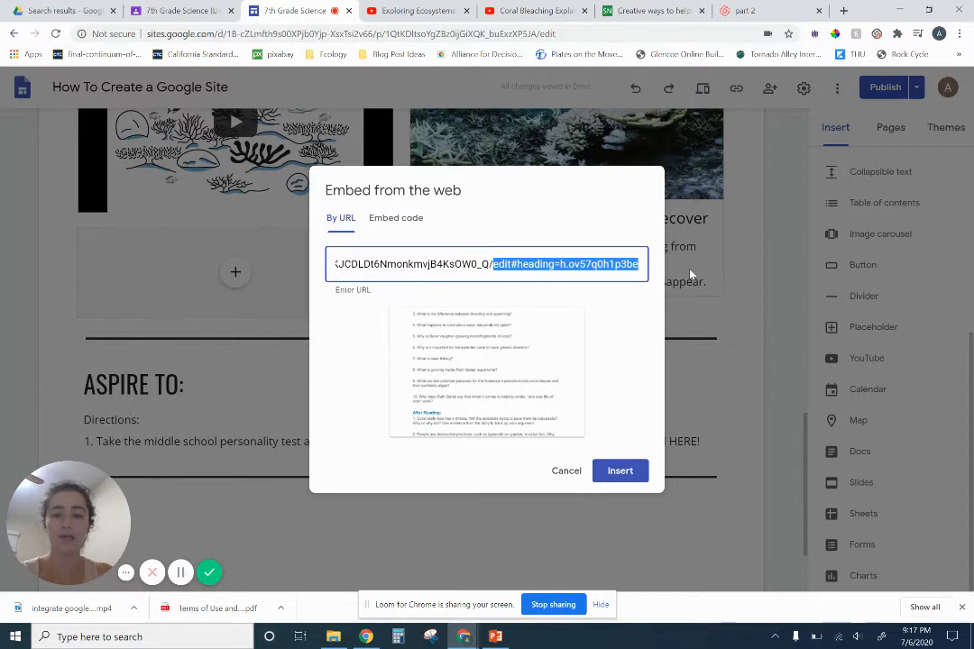
text(view)
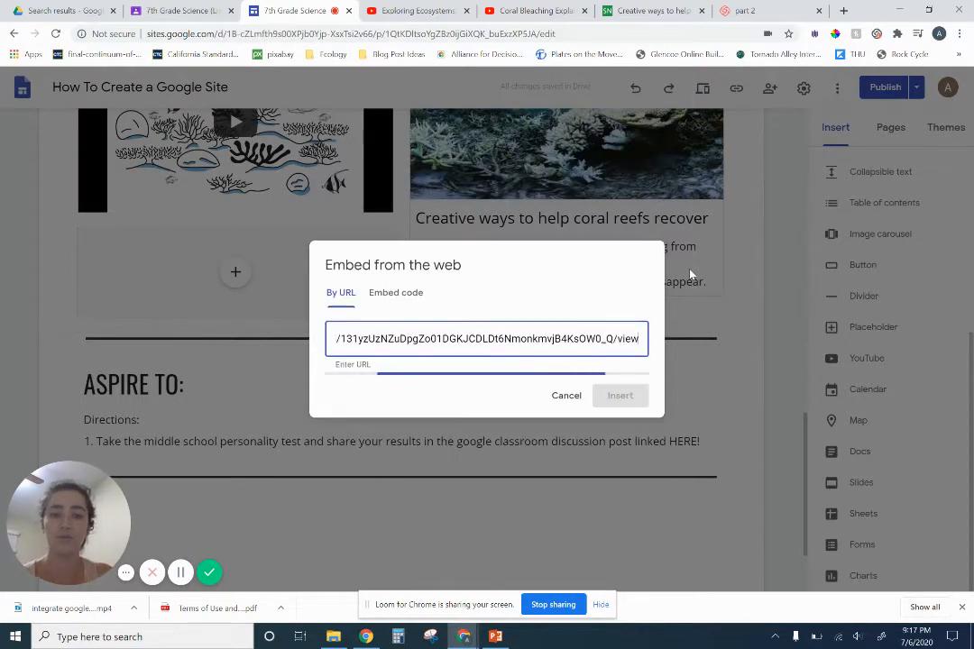
click(609, 470)
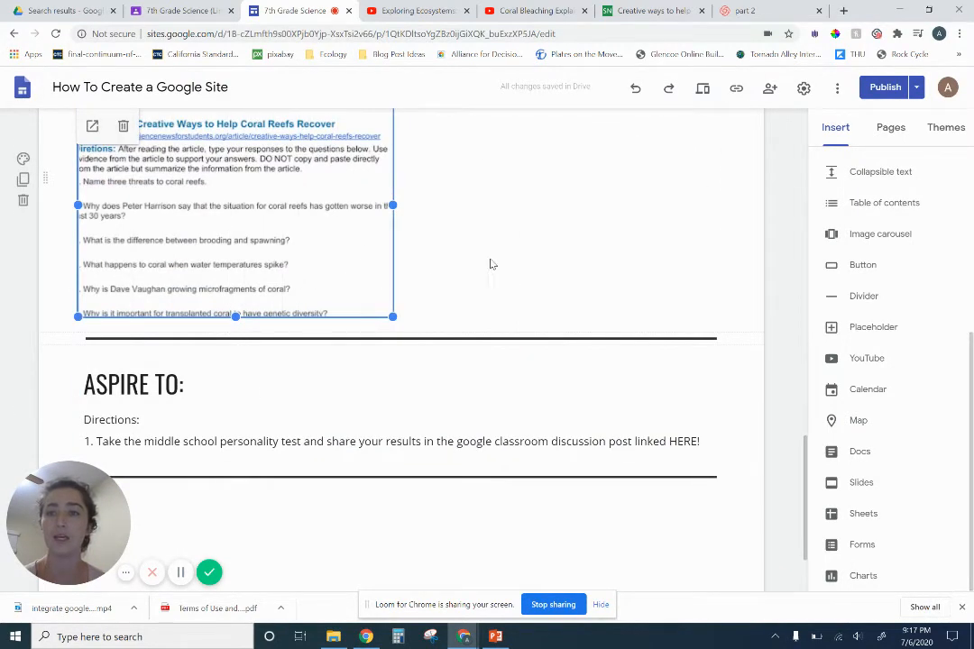
scroll(481, 275, up, 1)
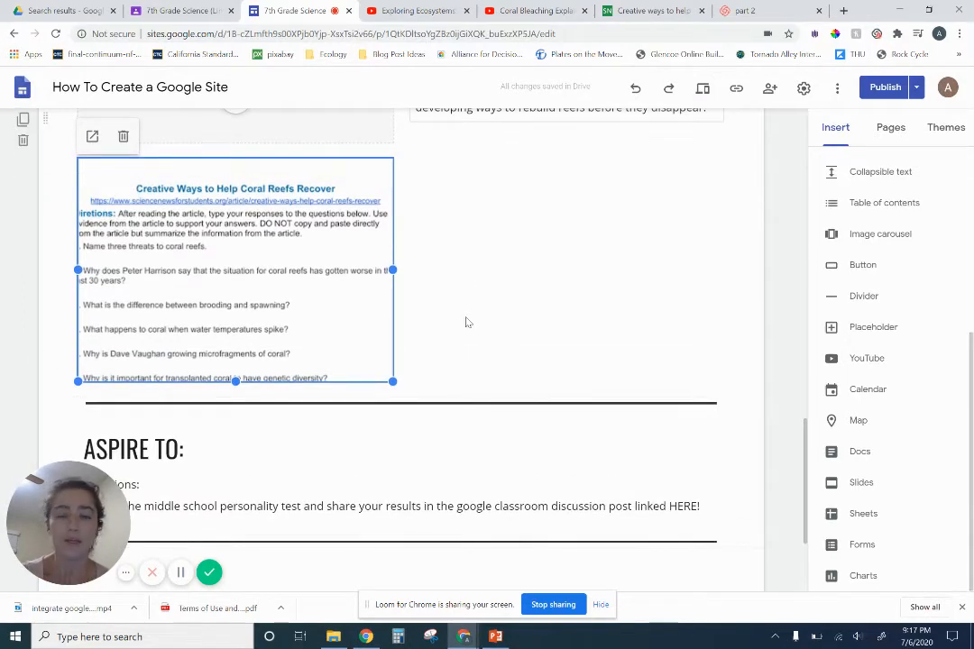
scroll(530, 302, up, 2)
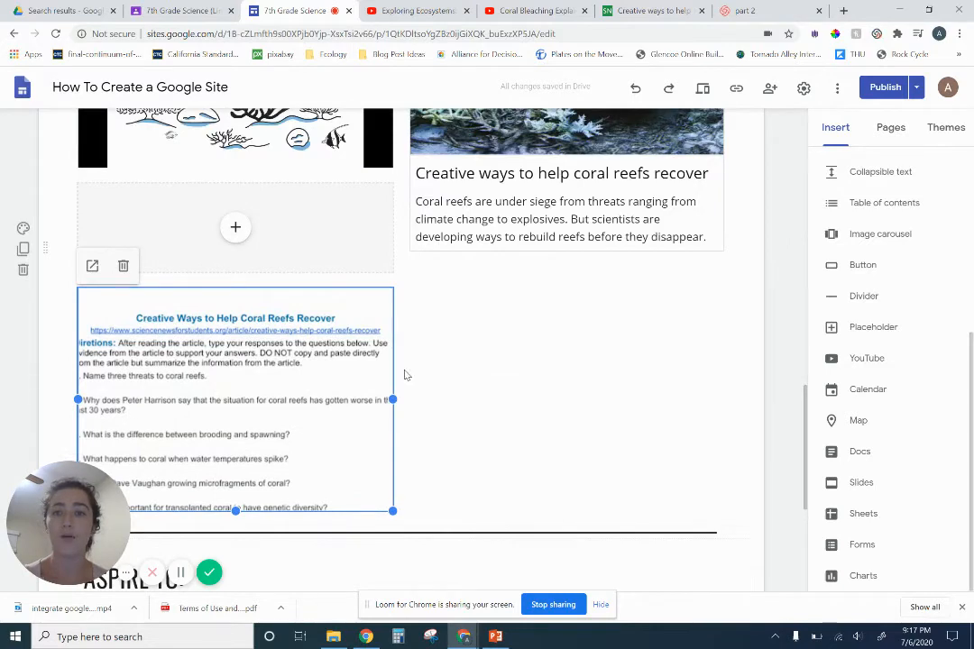
scroll(402, 373, up, 3)
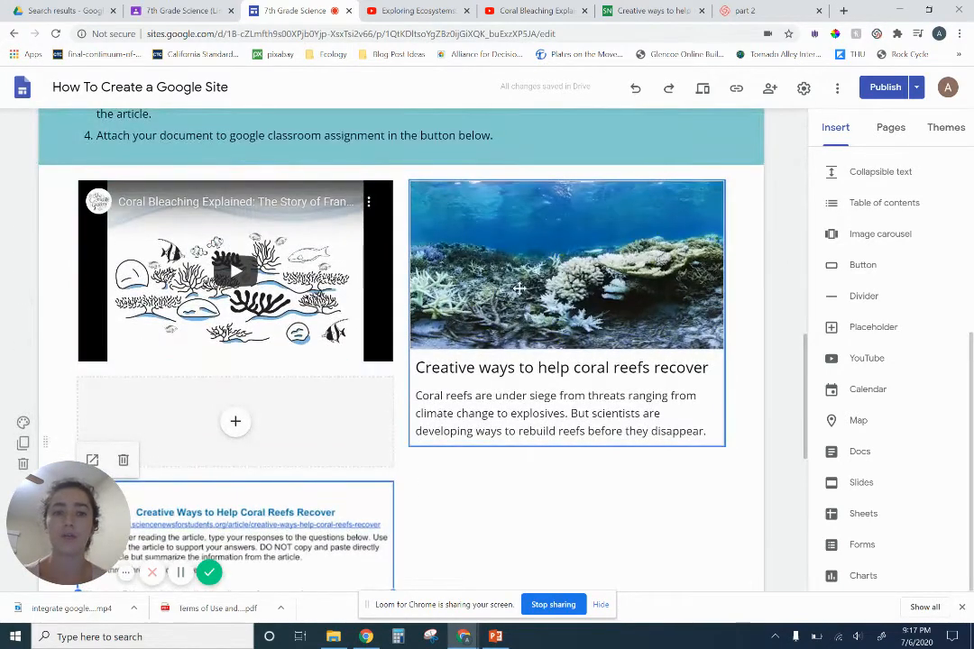
scroll(459, 310, down, 2)
scroll(293, 448, down, 3)
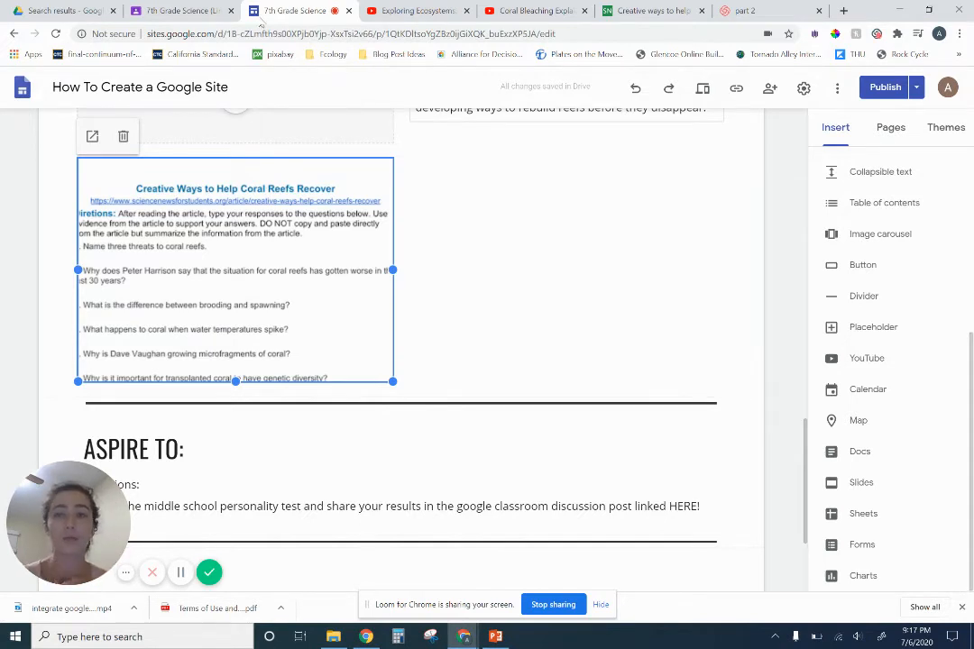
Switch to Google Classroom, review the Ecosystem Interactions Assignment's directions and attachments, and copy the assignment's link from the class stream
click(176, 11)
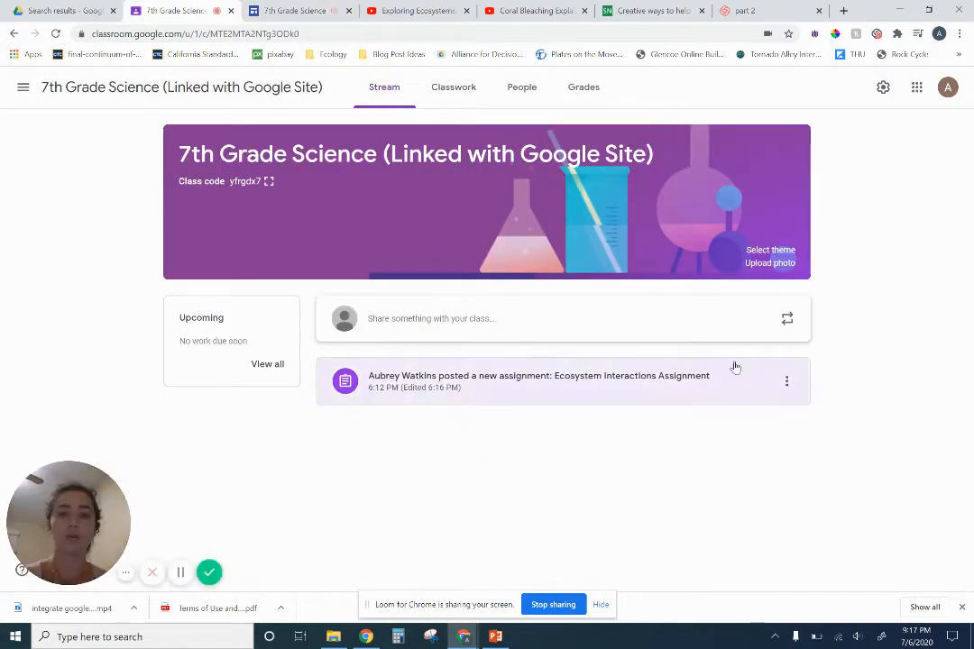
click(646, 399)
click(455, 86)
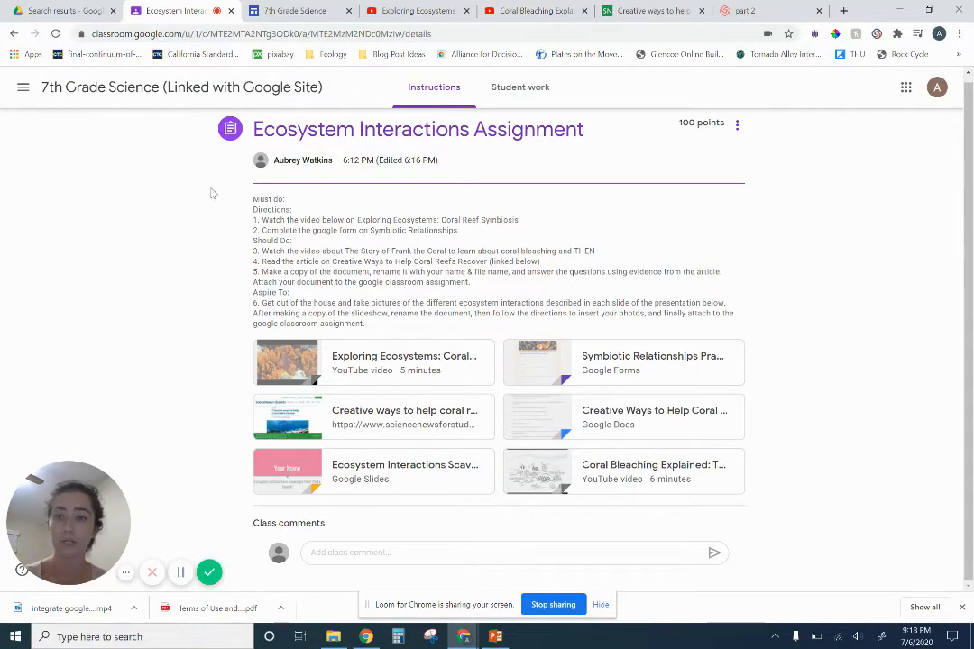
scroll(361, 135, up, 1)
click(239, 90)
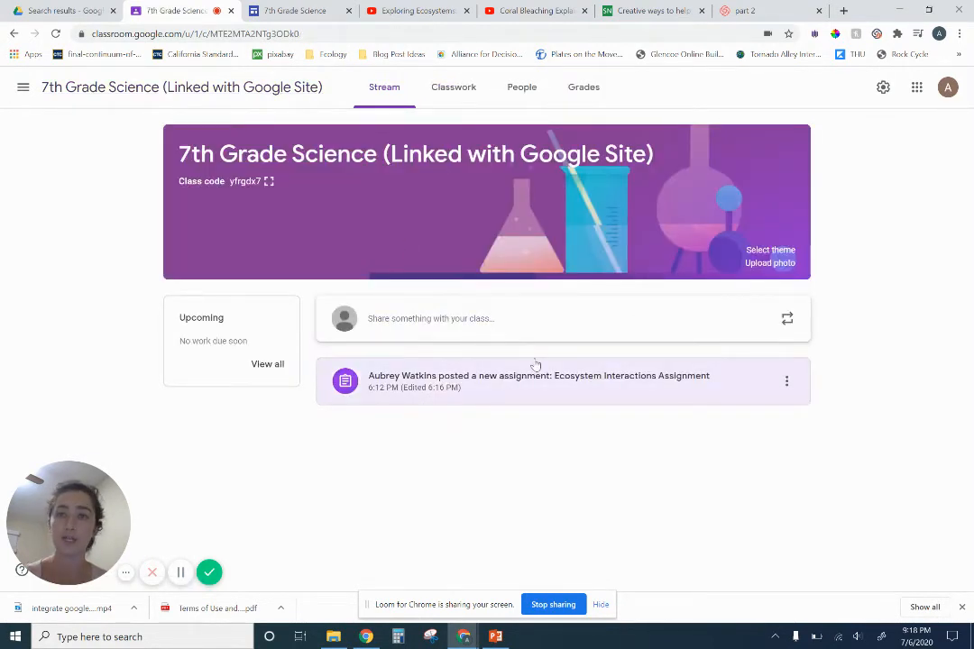
click(786, 382)
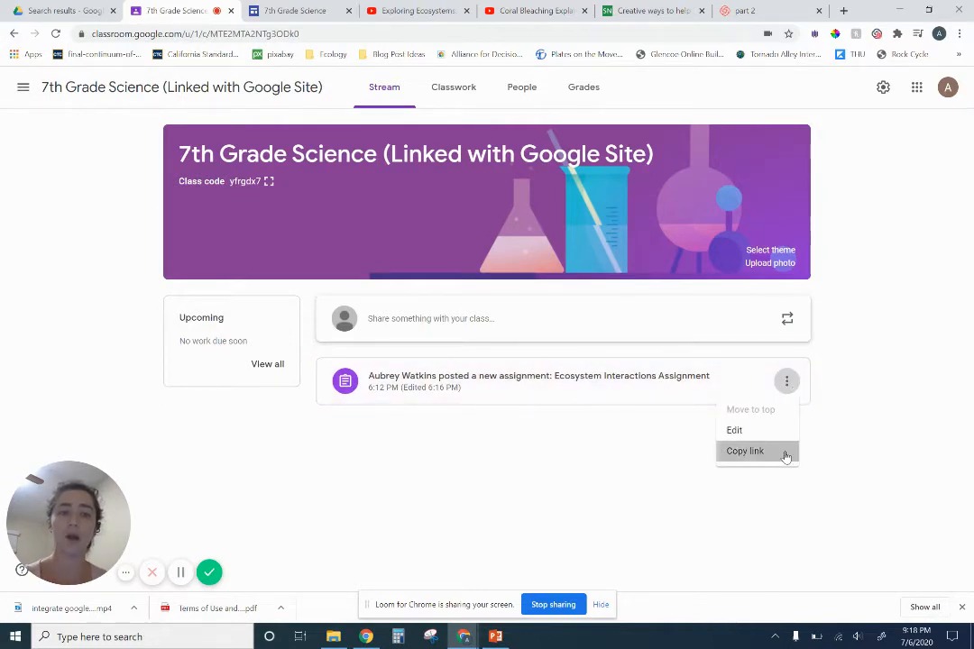
click(745, 451)
Return to the class site and insert a button named "Submit Your Work HERE!" that links to the copied Classroom assignment address
click(293, 11)
double_click(524, 255)
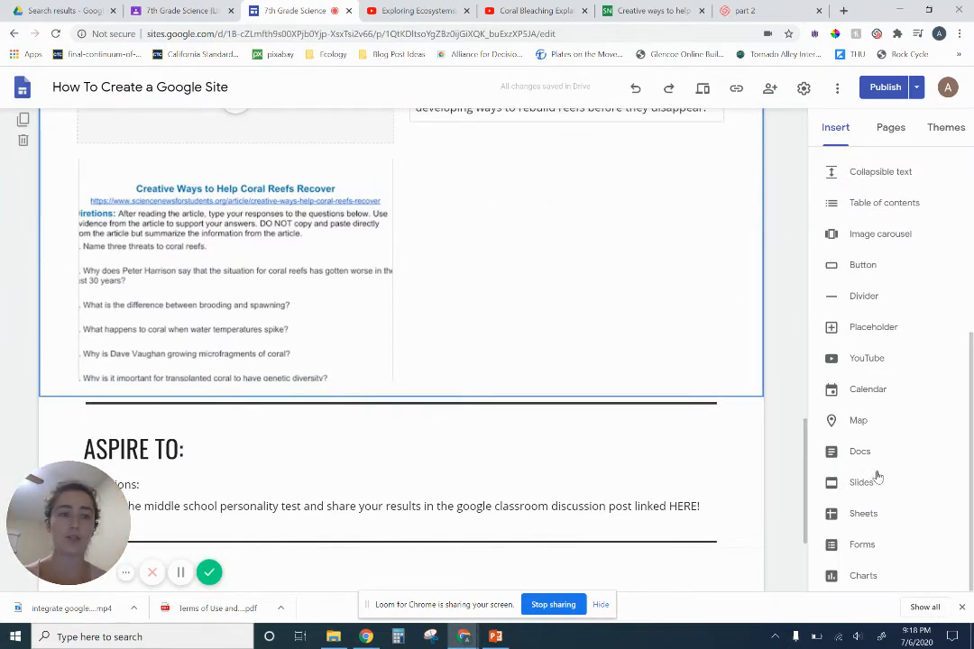
click(864, 269)
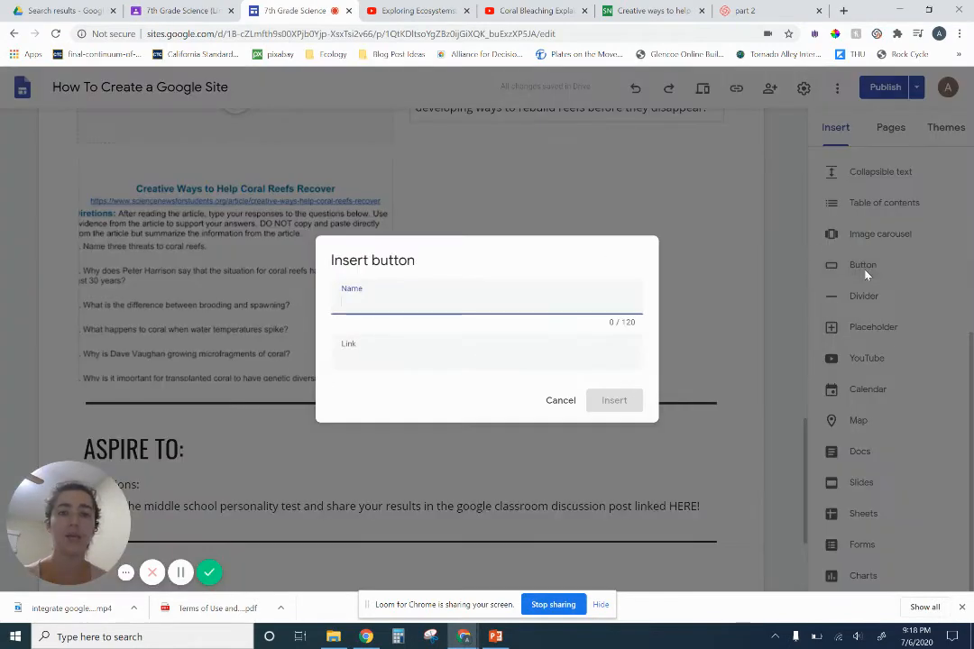
click(439, 348)
key(ctrl+v)
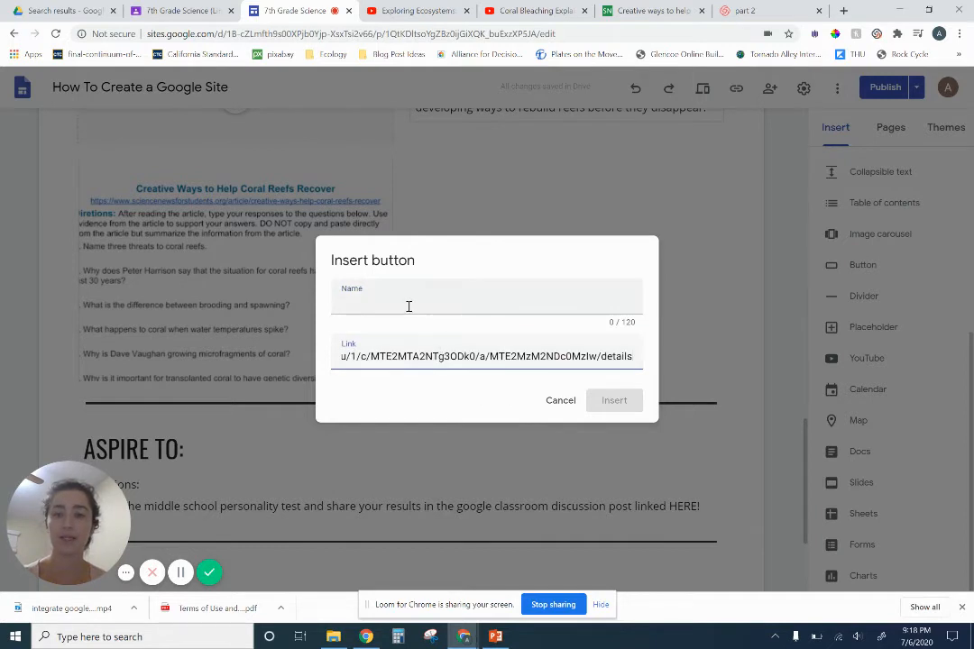
click(409, 307)
text(SU)
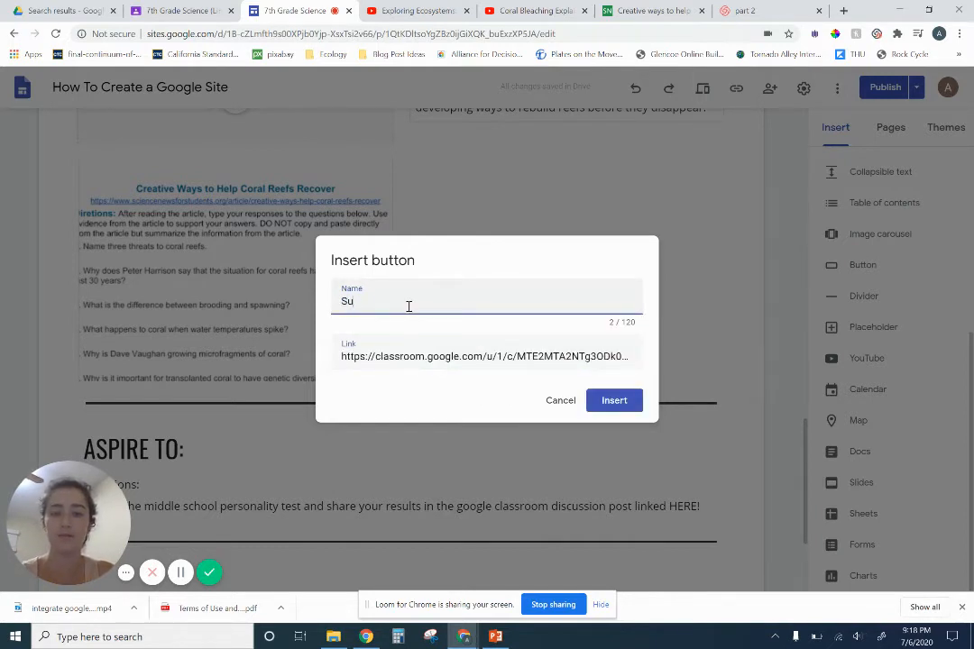
text(bmit Your Work HERE!)
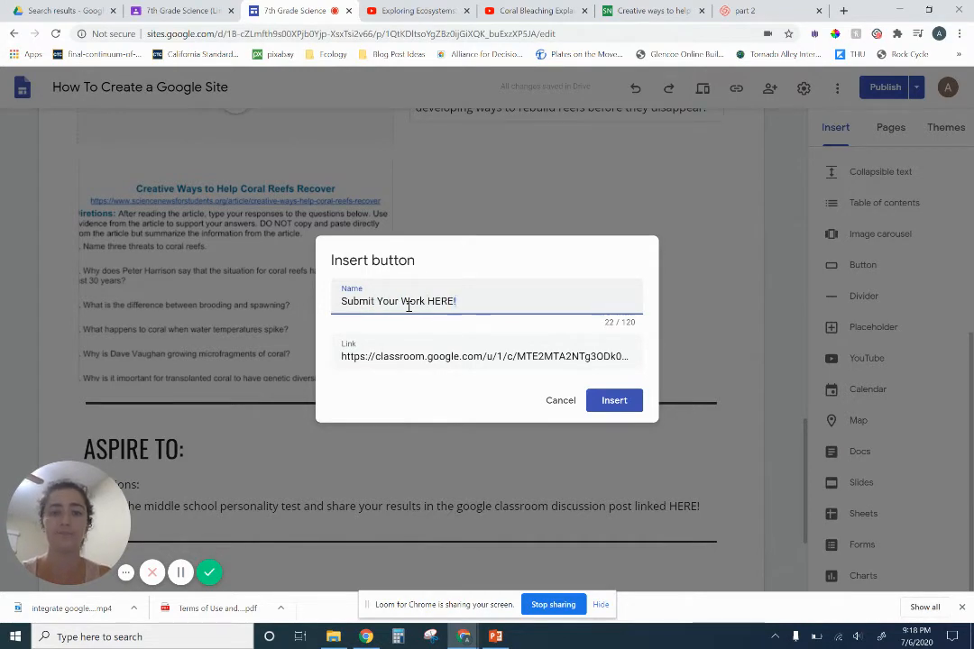
click(617, 401)
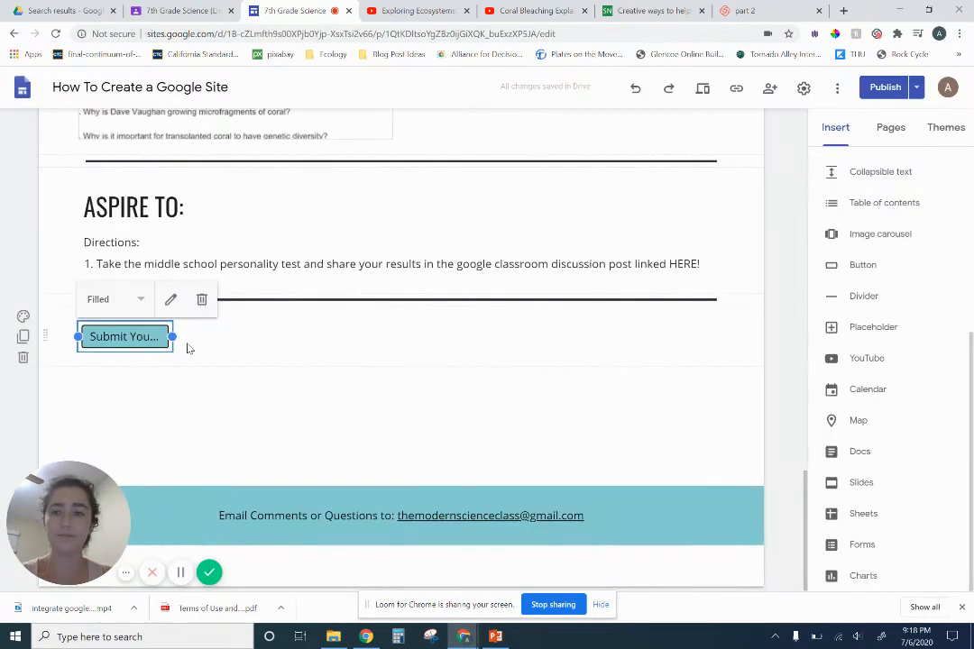
Move the Submit Your Work HERE! button directly below the coral reef article preview and widen it to match the preview
drag(173, 336, 530, 187)
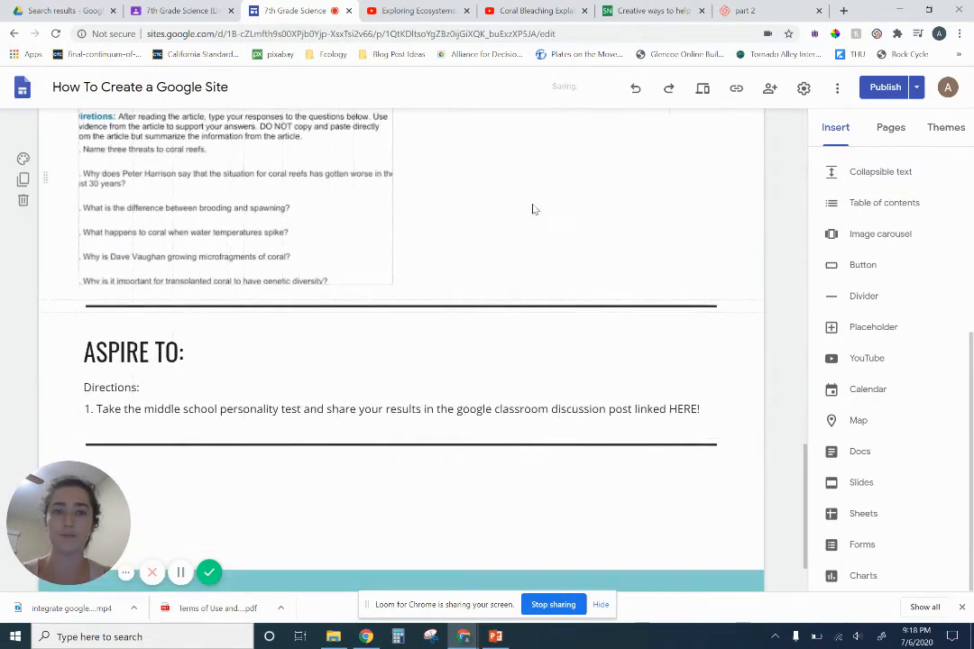
scroll(568, 233, up, 2)
scroll(570, 234, down, 1)
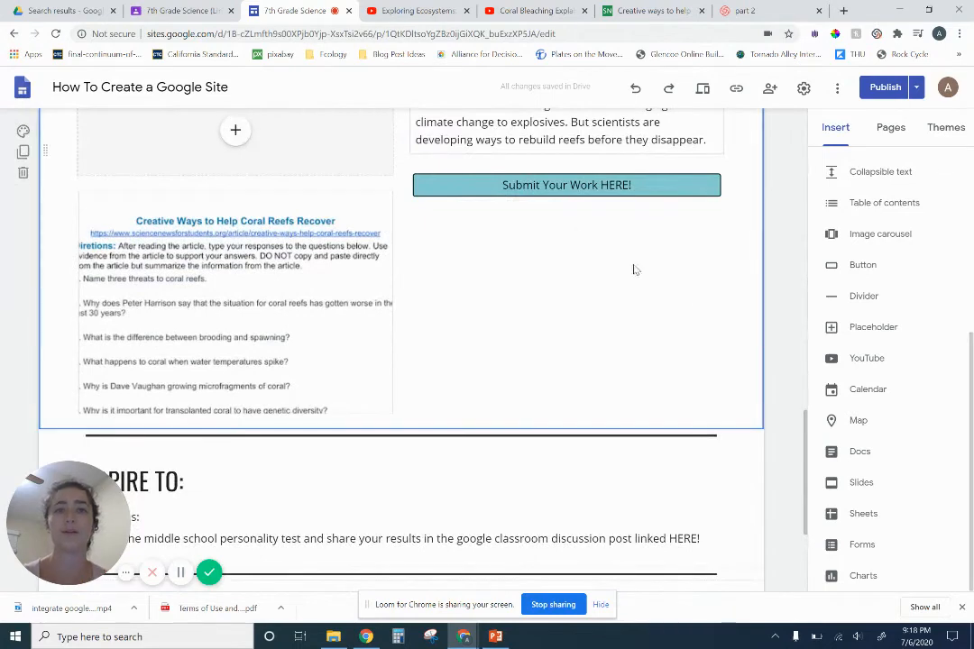
scroll(683, 289, up, 2)
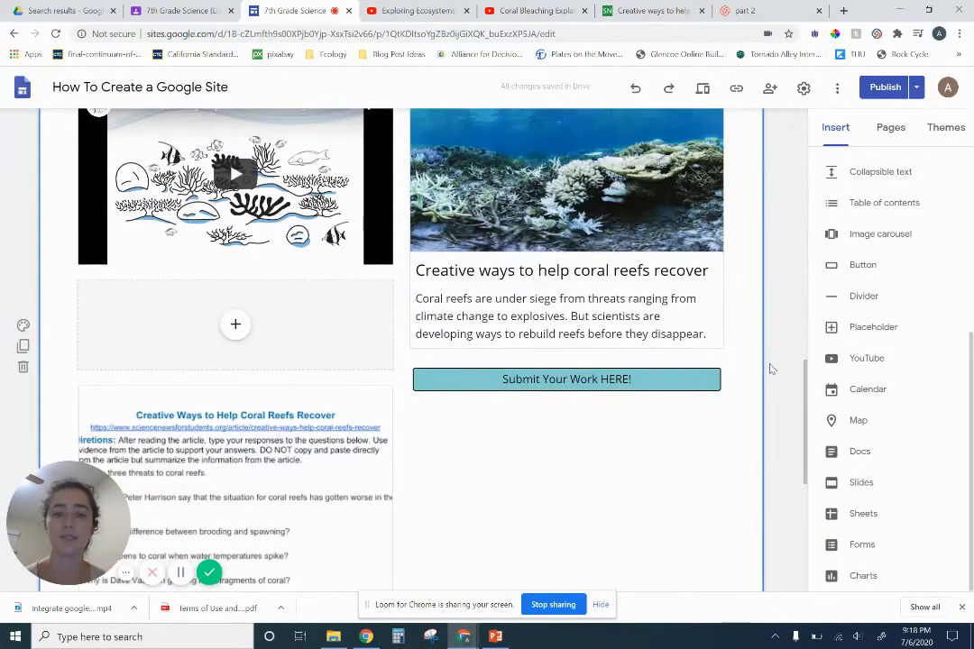
scroll(765, 412, up, 1)
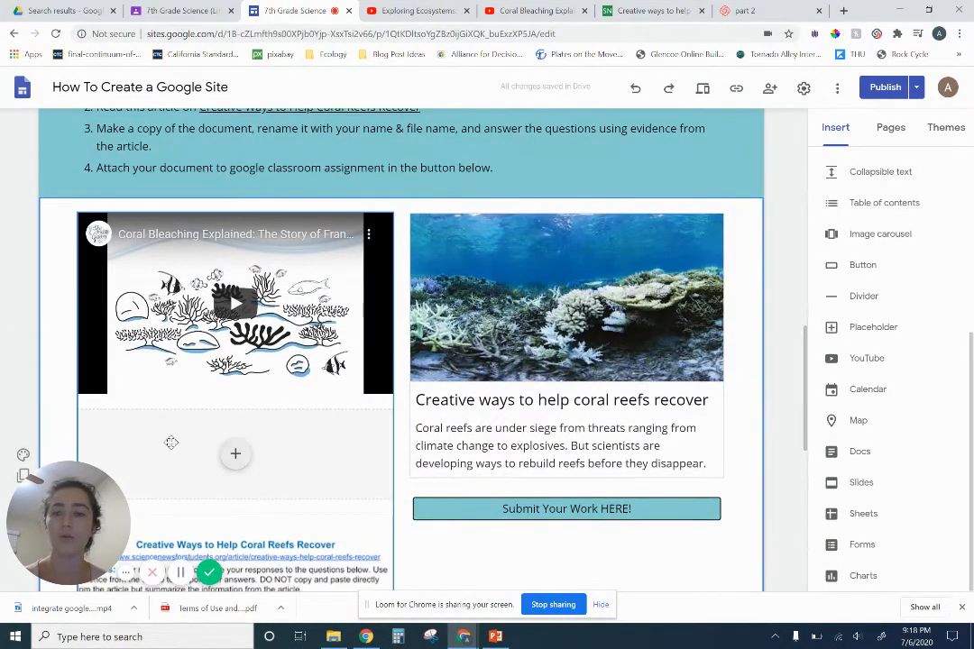
scroll(315, 424, down, 4)
scroll(478, 217, up, 1)
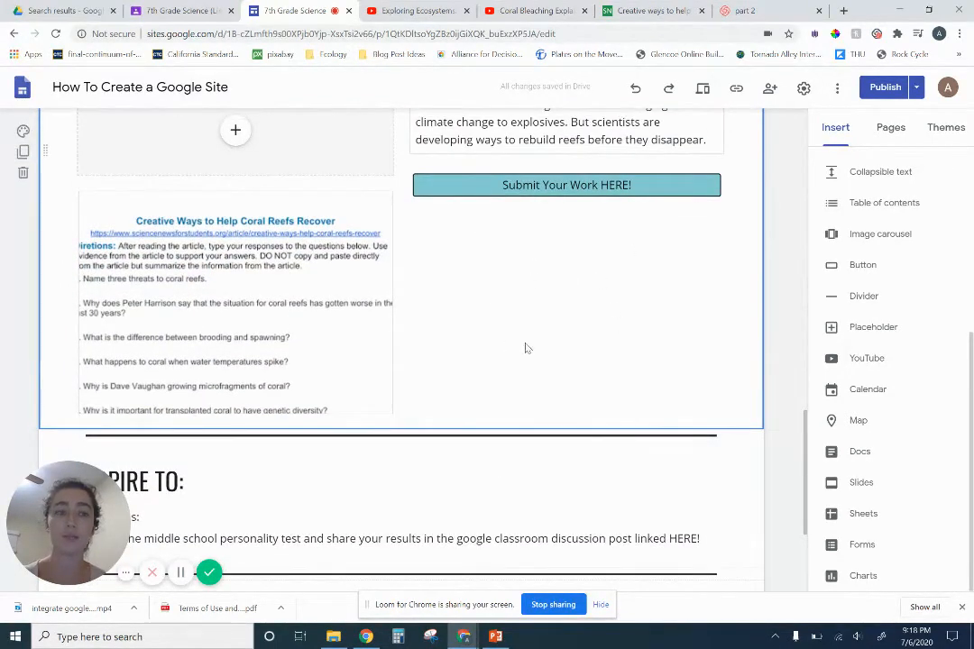
Add a placeholder between the coral reef article preview and the Submit Your Work HERE! button, matching the preview's width
click(864, 327)
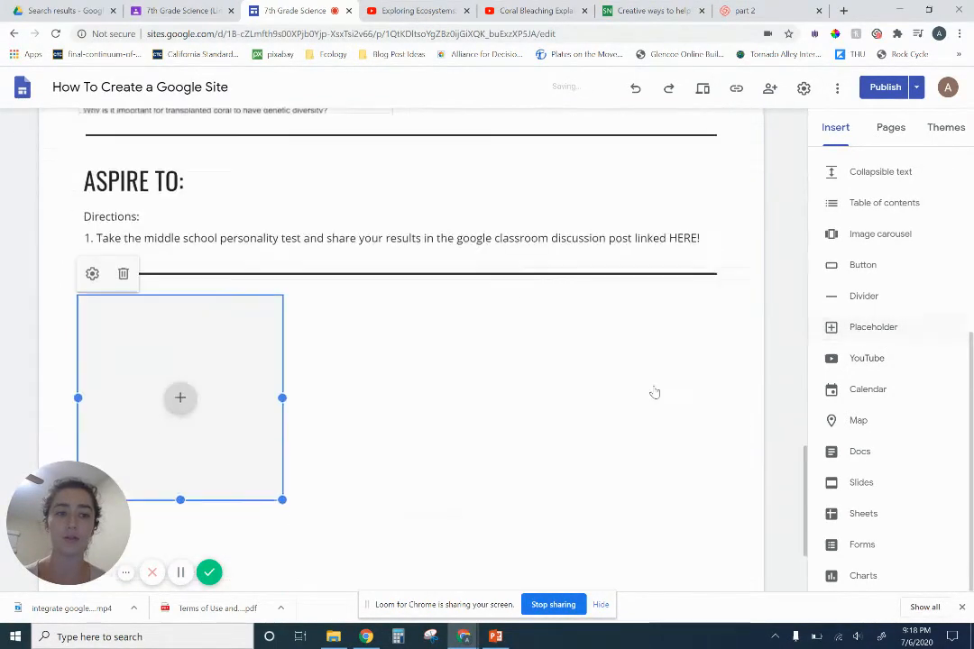
drag(180, 378, 510, 296)
scroll(641, 306, down, 2)
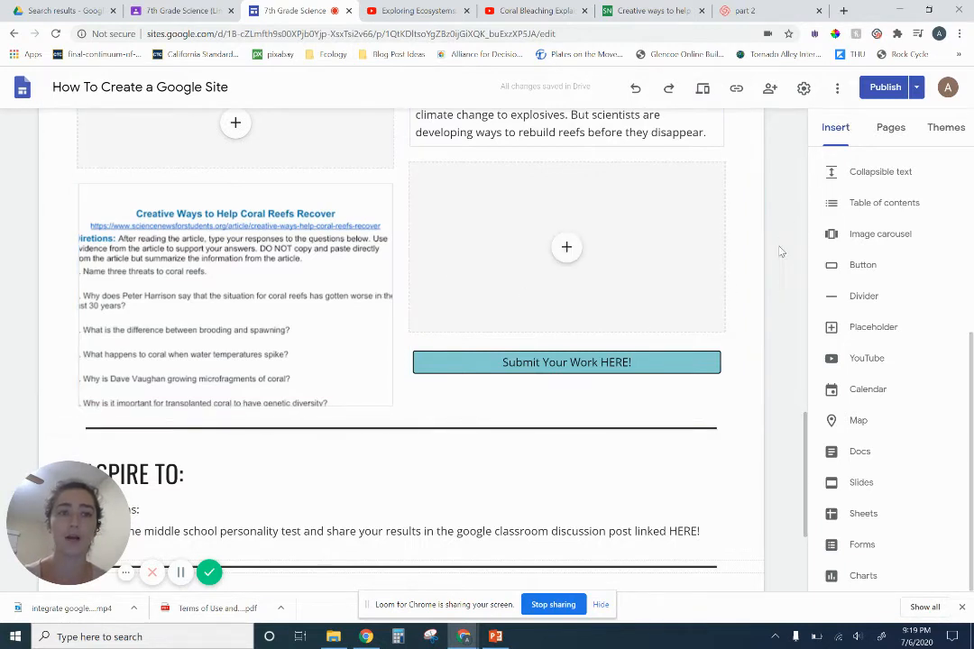
Preview the Ecosystem Interactions page and review the Must Do directions, coral reef symbiosis video and embedded Symbiotic Relationships Practice form
click(702, 89)
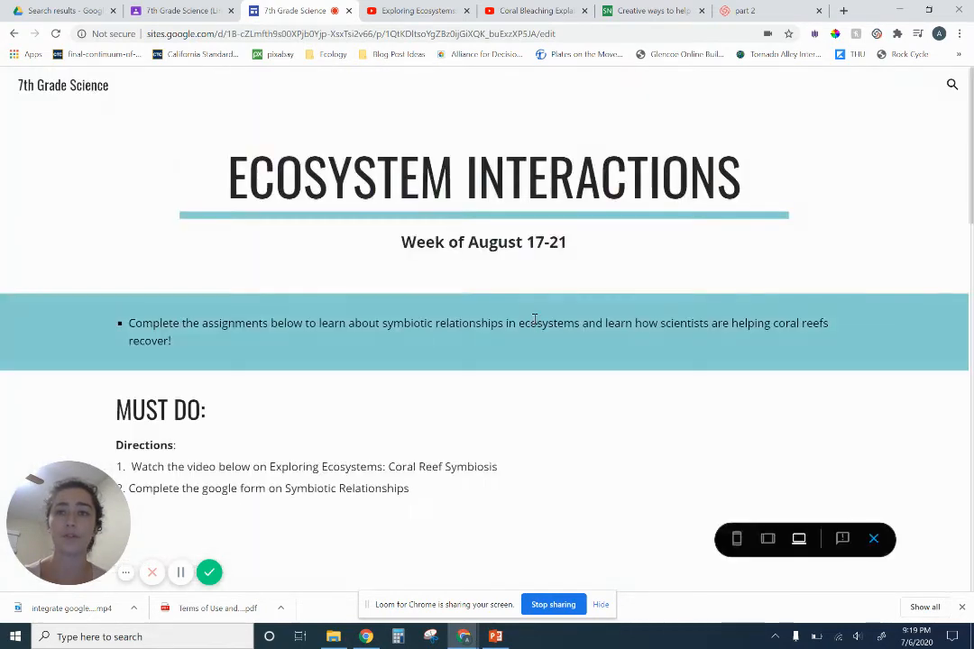
scroll(500, 383, down, 3)
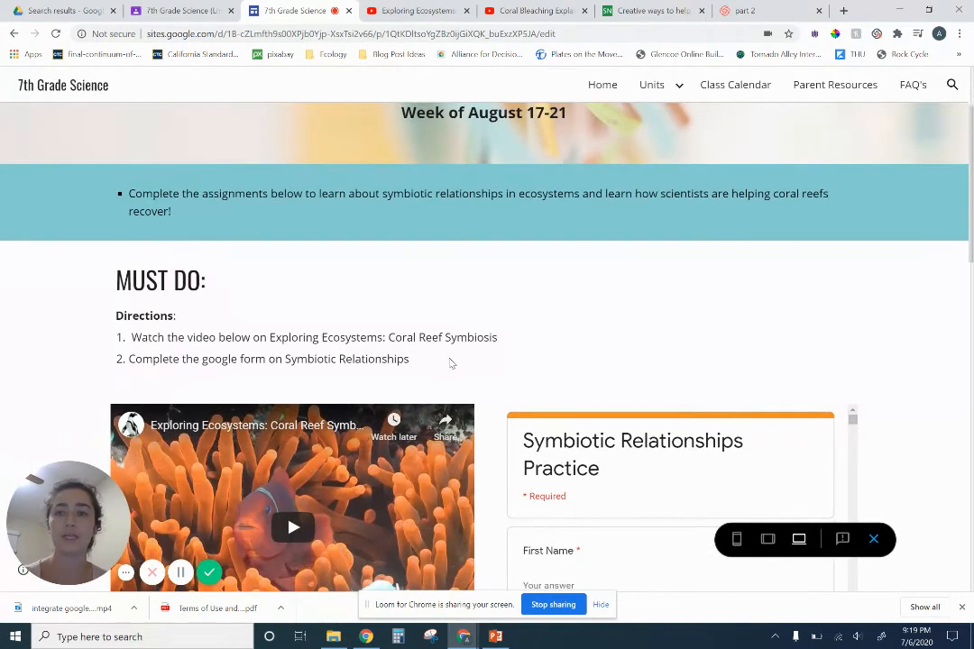
scroll(452, 363, down, 1)
scroll(449, 226, up, 3)
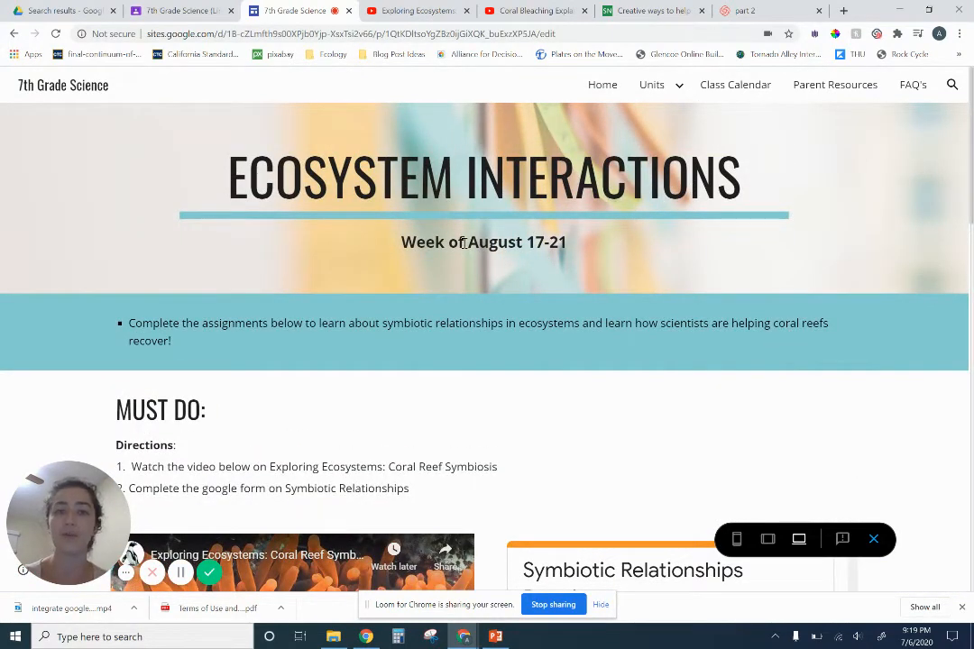
scroll(391, 423, down, 1)
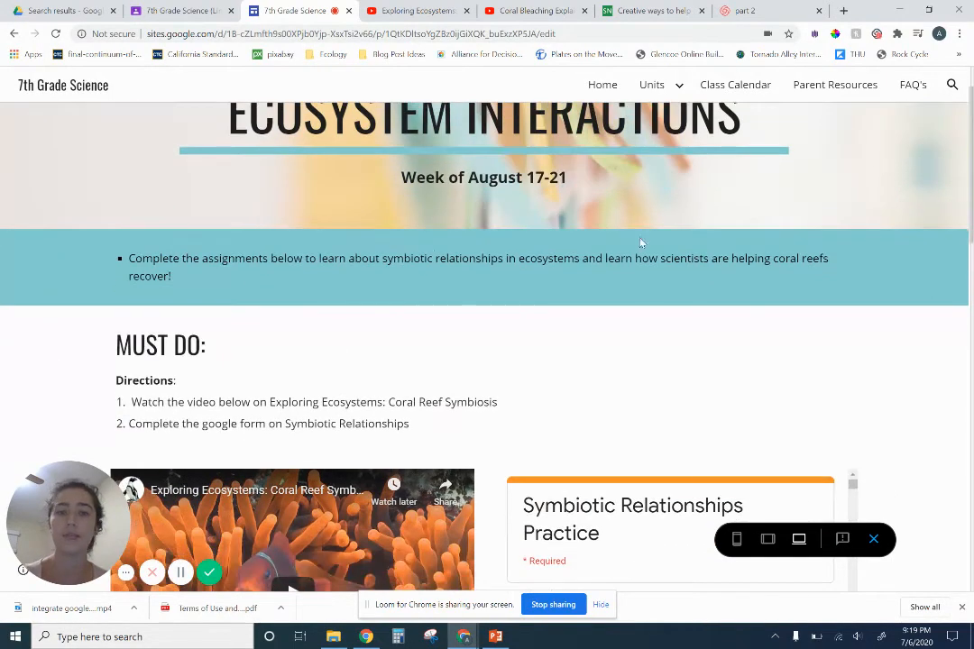
scroll(288, 325, down, 4)
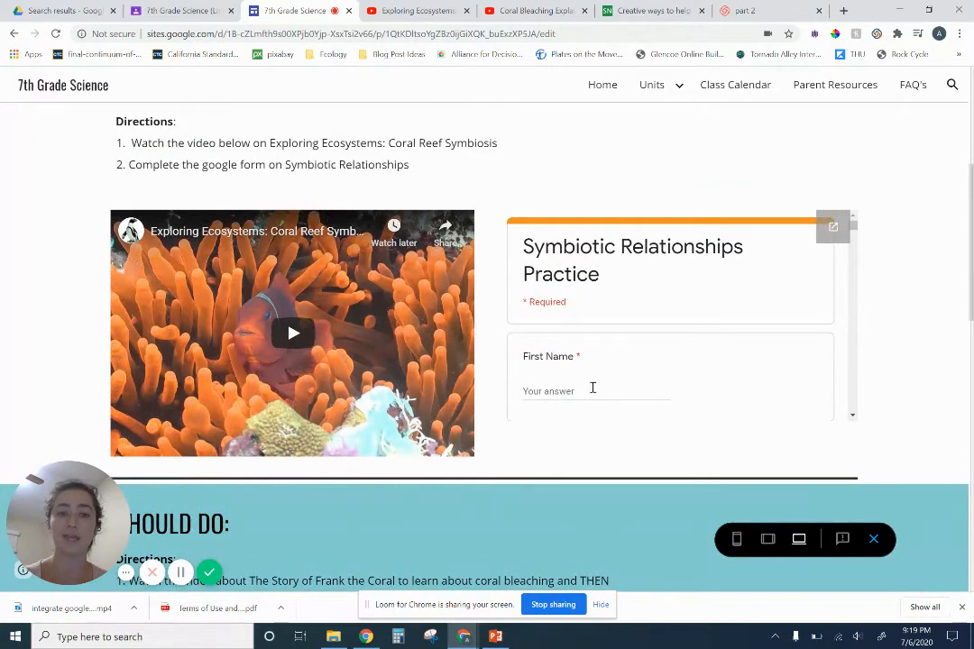
click(590, 389)
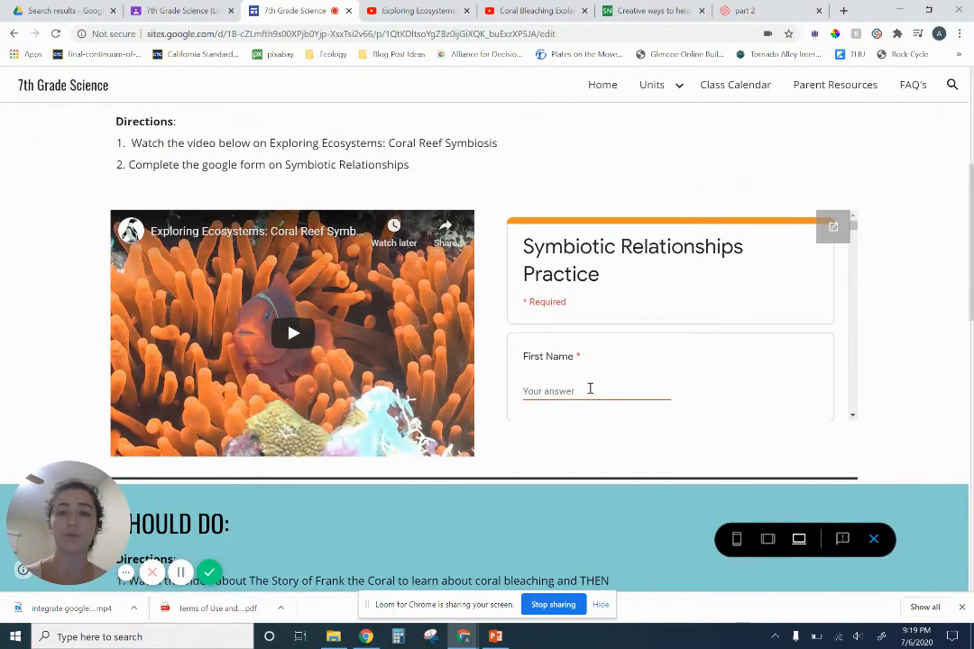
scroll(591, 389, down, 2)
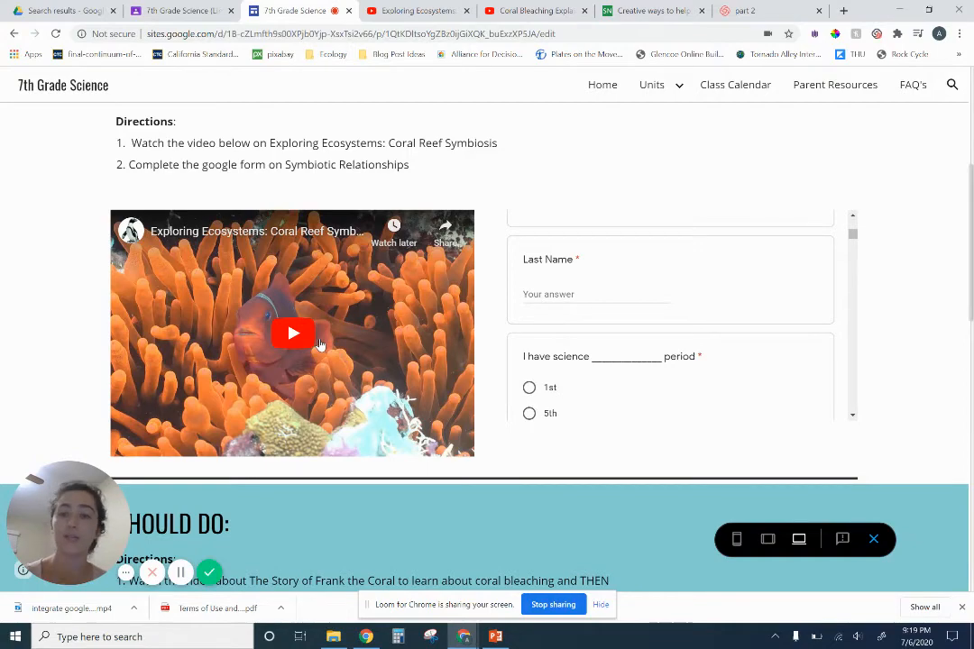
scroll(323, 346, down, 2)
scroll(330, 347, up, 1)
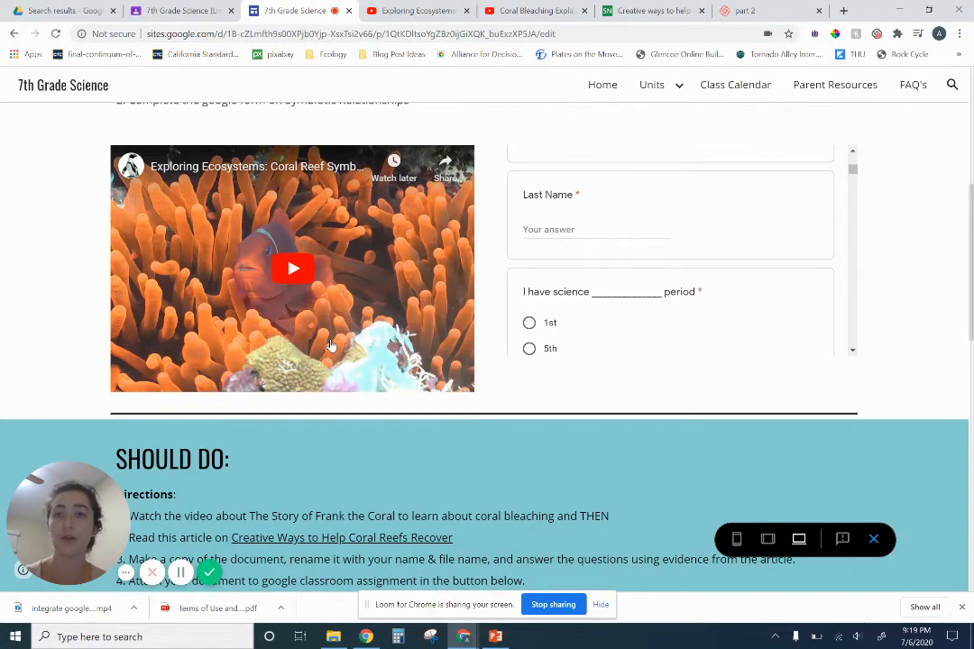
Review the Should Do section in the preview and test the Submit Your Work HERE! button by opening its Classroom assignment
scroll(330, 346, down, 2)
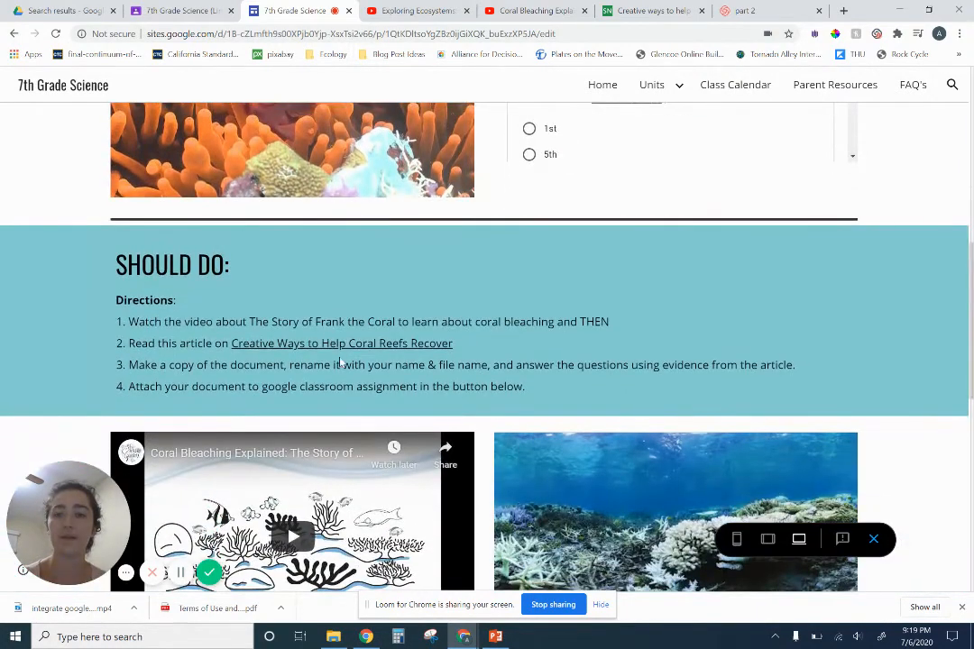
scroll(360, 352, down, 1)
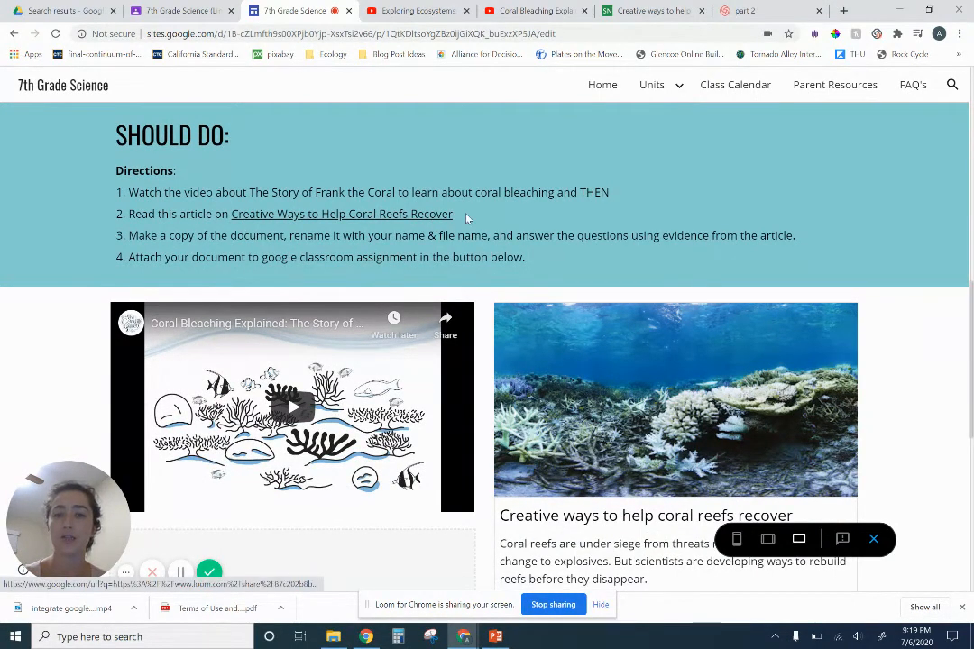
scroll(686, 411, down, 1)
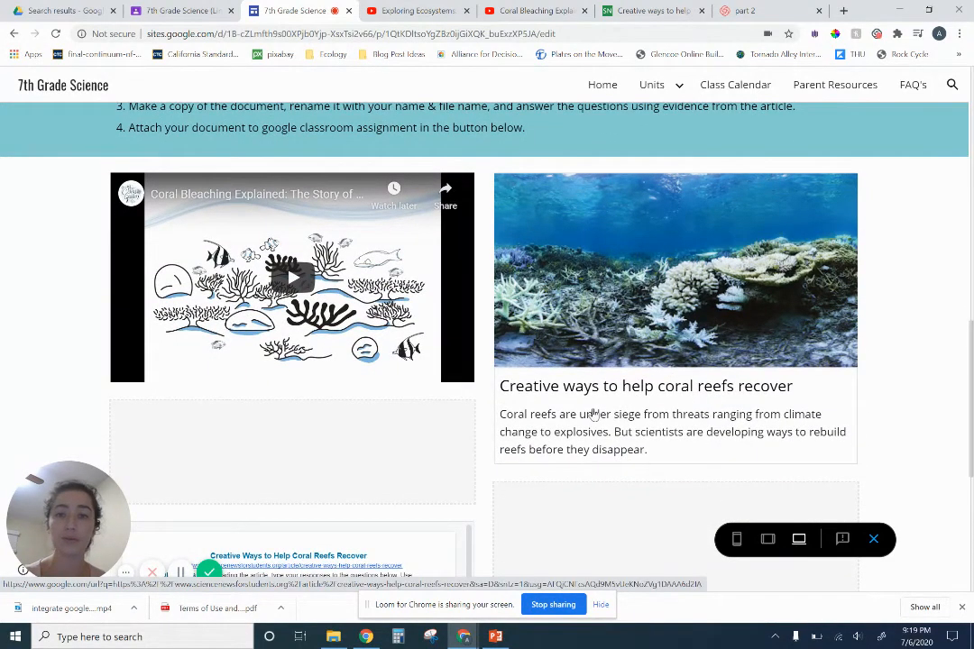
scroll(595, 413, down, 3)
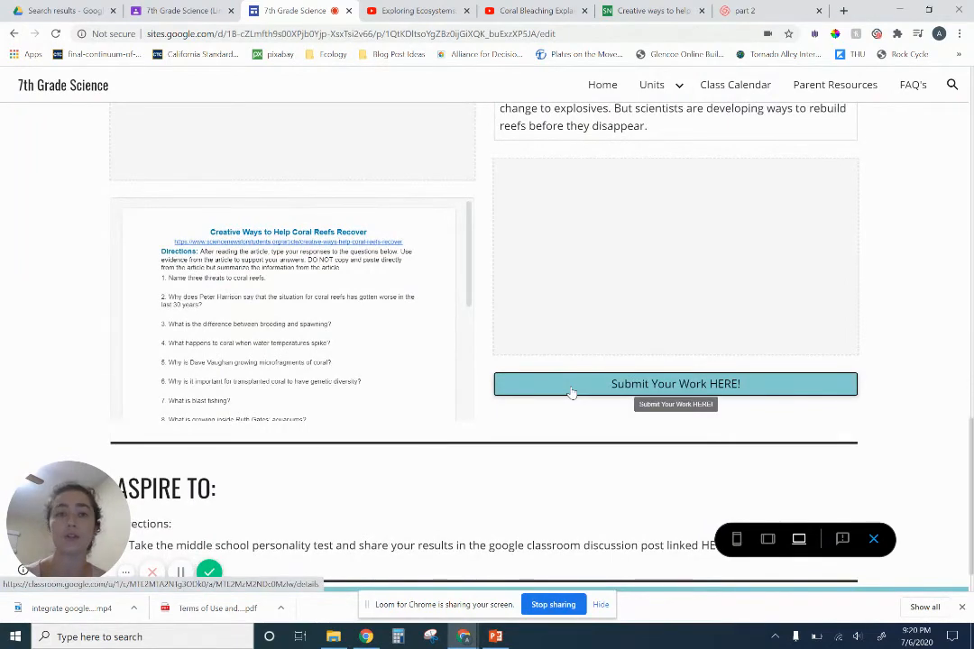
click(571, 392)
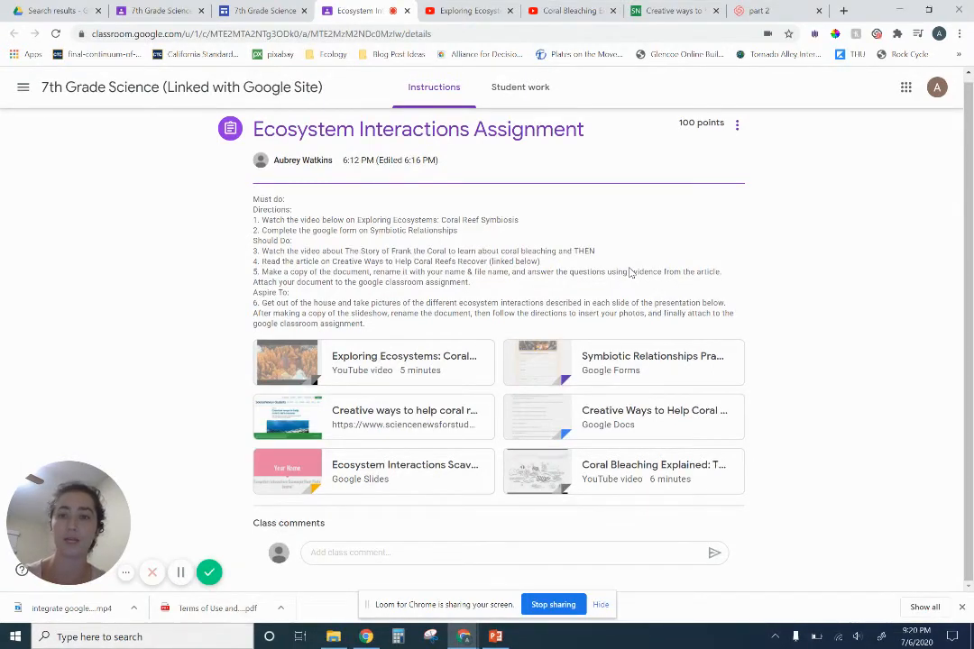
Alternate between the previewed class page and the Classroom assignment to compare their directions and attached resources
click(261, 10)
scroll(552, 334, up, 5)
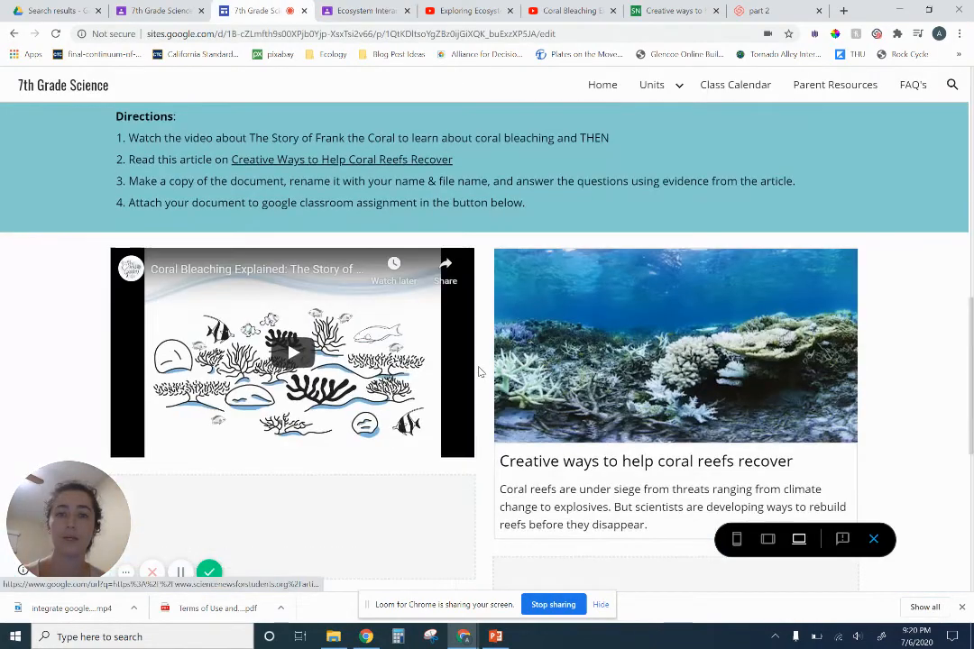
scroll(480, 372, down, 4)
click(366, 10)
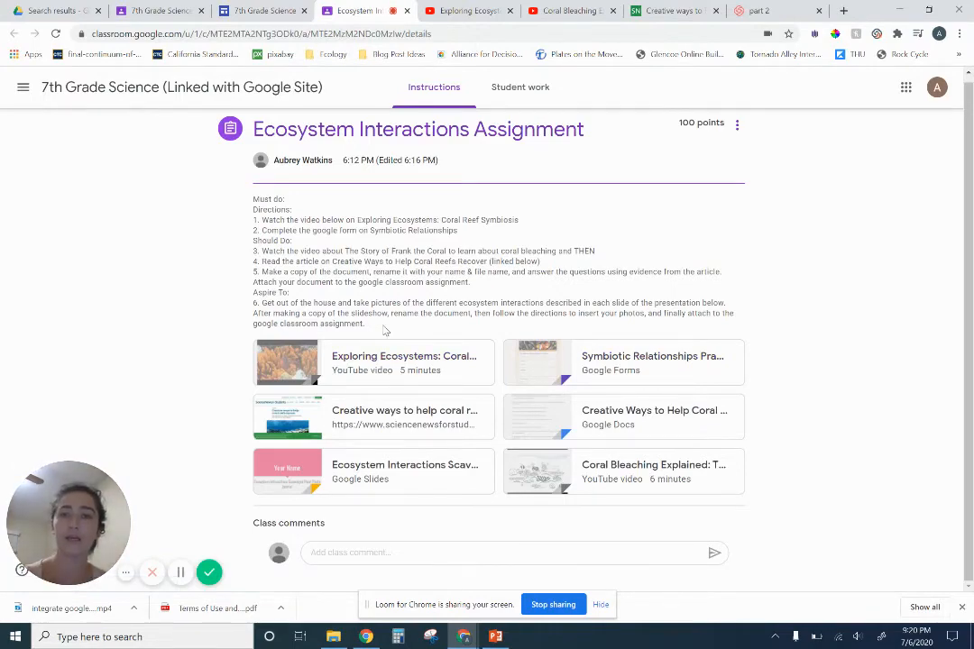
click(258, 10)
scroll(424, 302, up, 8)
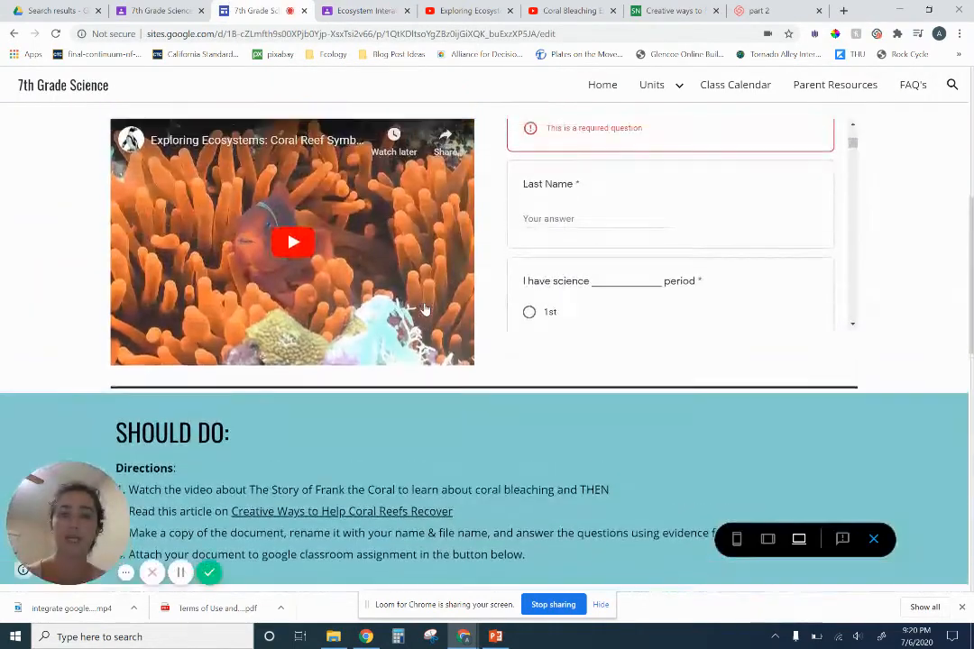
scroll(426, 306, up, 4)
scroll(428, 306, down, 4)
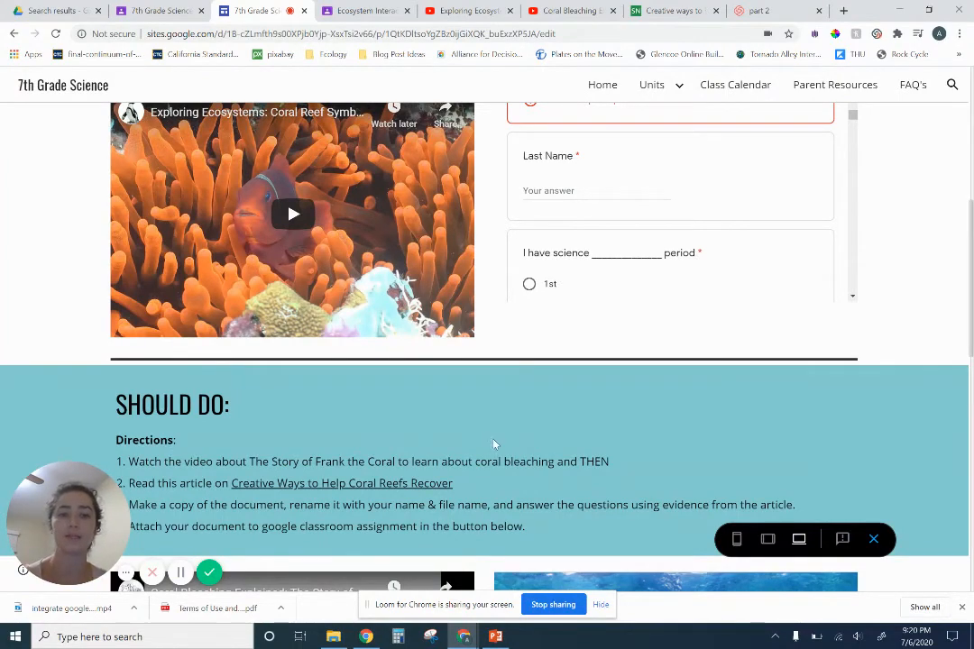
scroll(495, 444, down, 6)
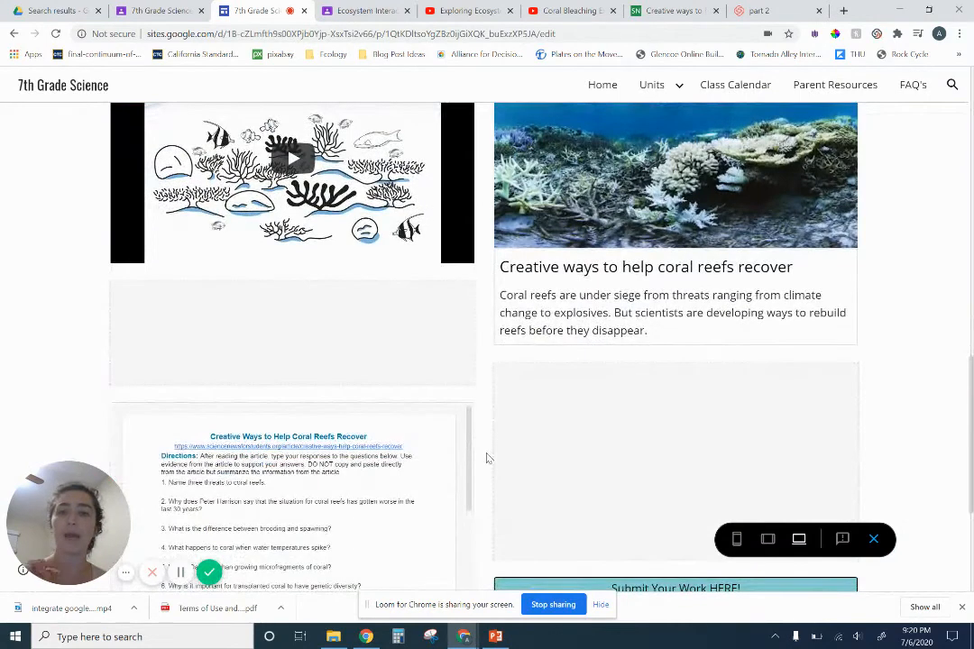
click(356, 11)
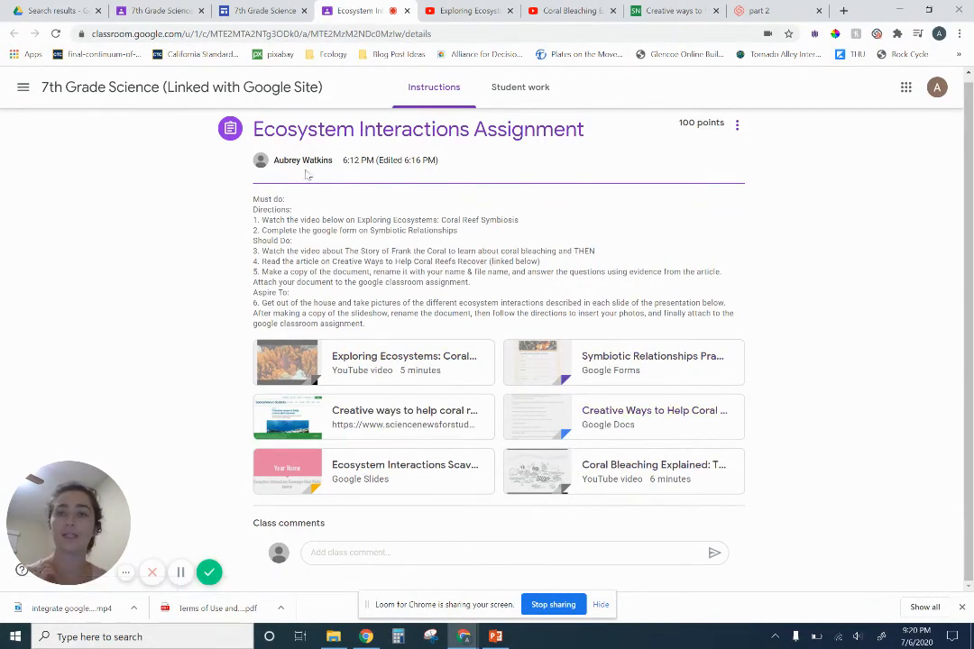
Return to the previewed class page and examine the Must Do, Should Do and Aspire To sections, including the embedded form and document
click(244, 12)
scroll(452, 326, down, 5)
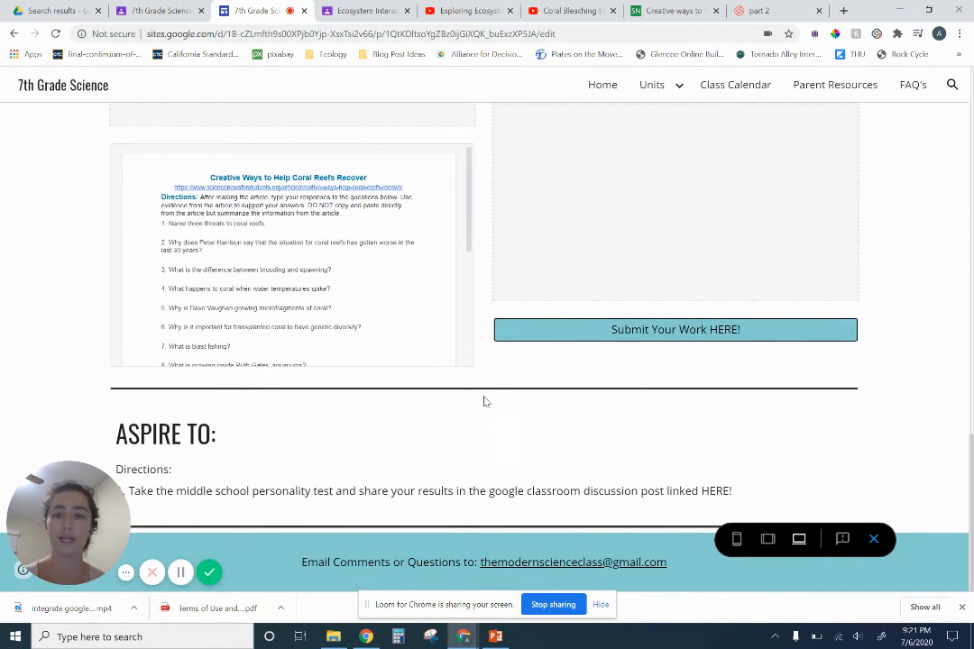
scroll(484, 401, up, 1)
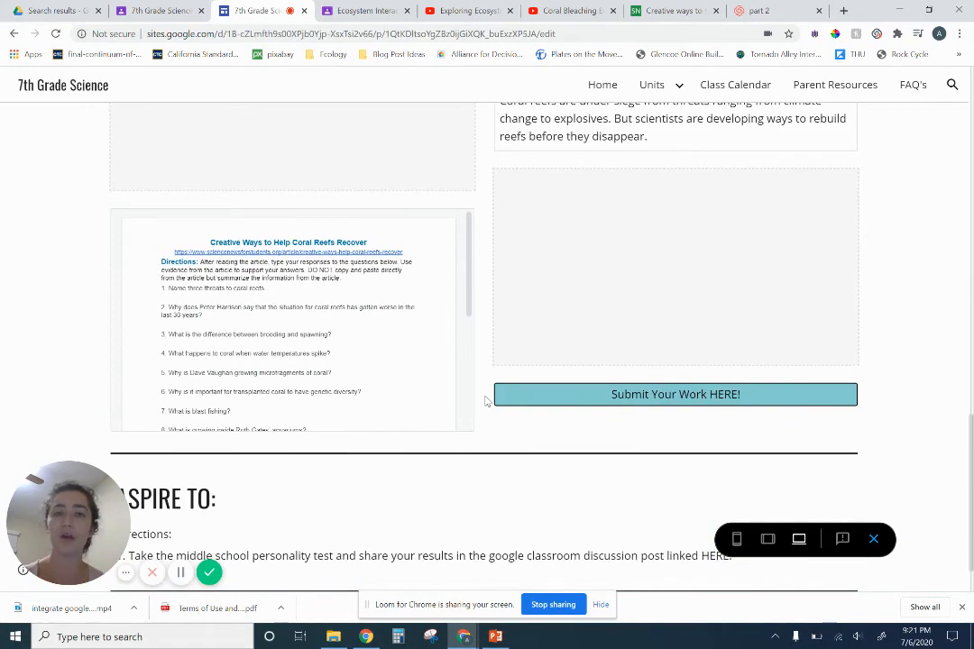
scroll(485, 402, up, 12)
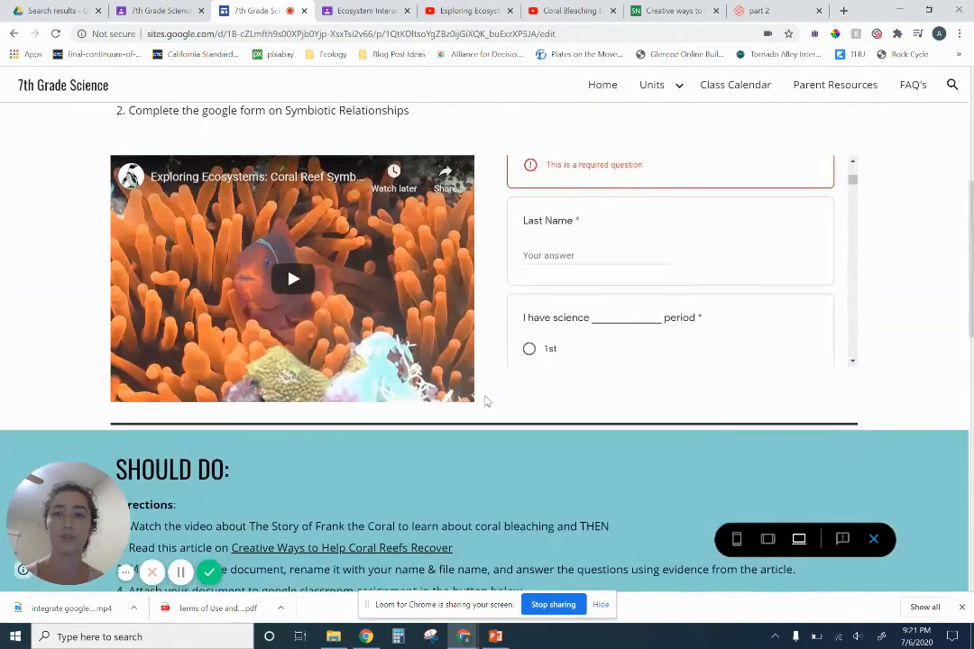
scroll(486, 402, up, 5)
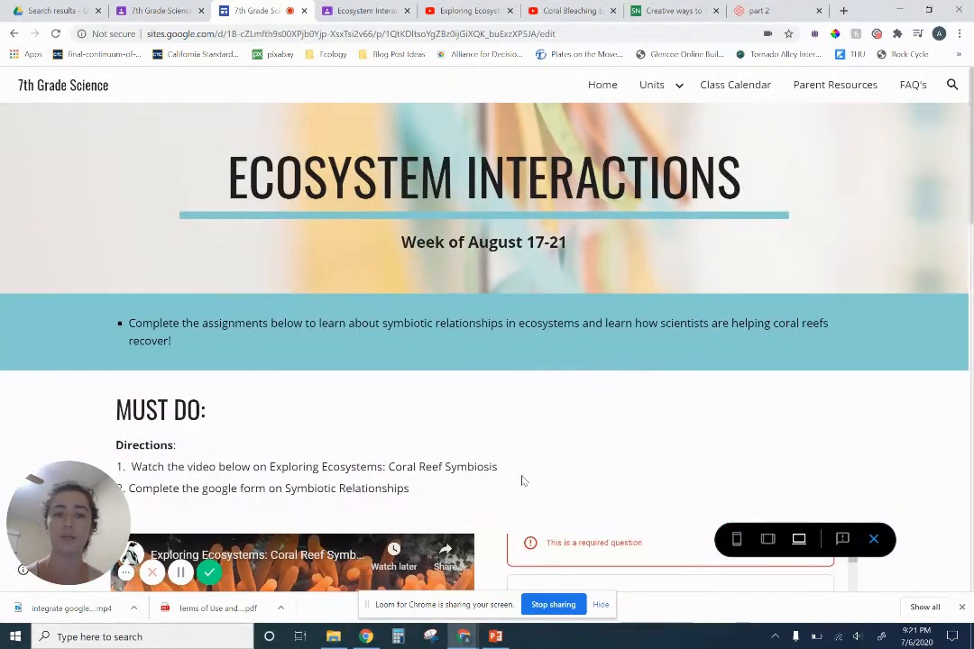
scroll(521, 481, down, 1)
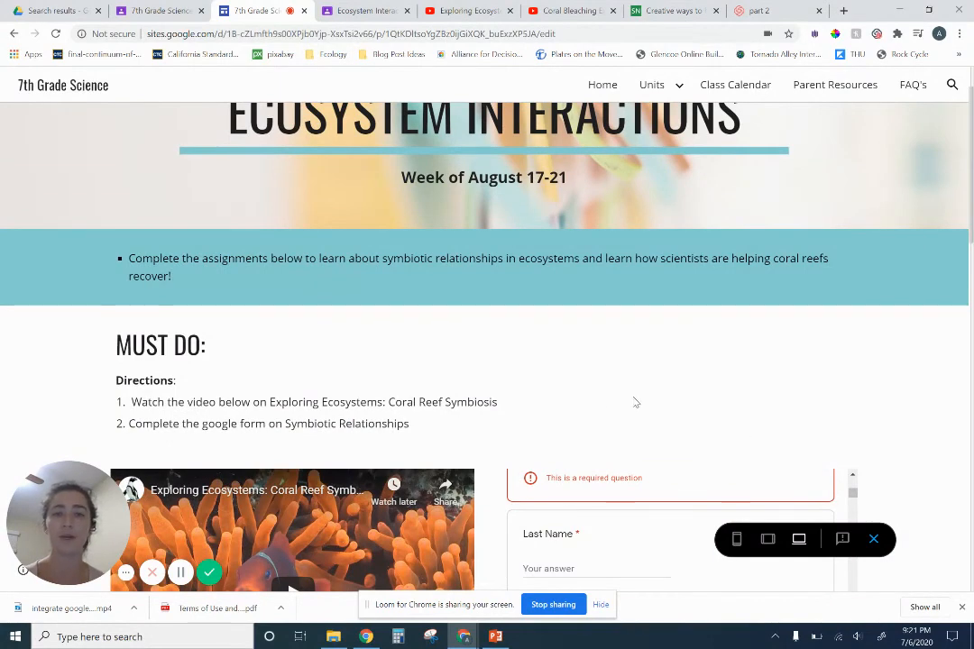
scroll(595, 450, down, 1)
scroll(582, 478, down, 4)
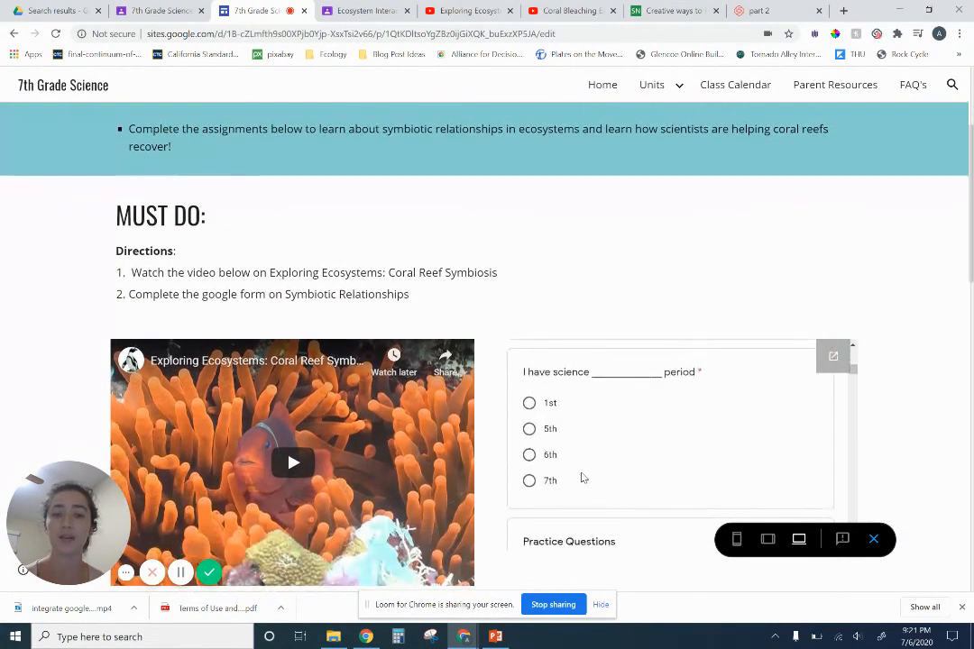
scroll(908, 421, down, 2)
scroll(907, 419, down, 5)
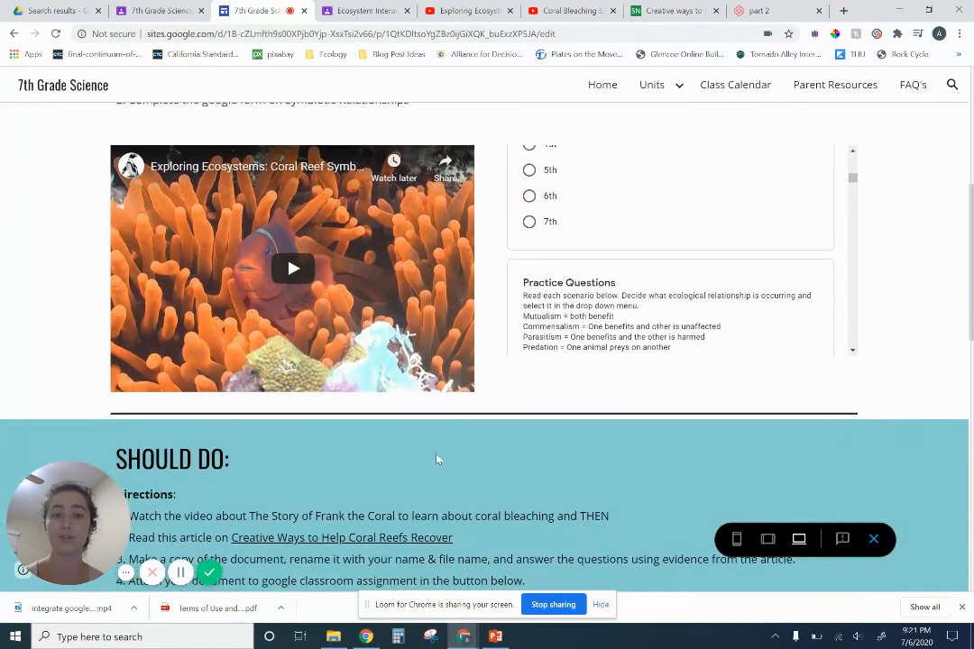
scroll(450, 444, down, 4)
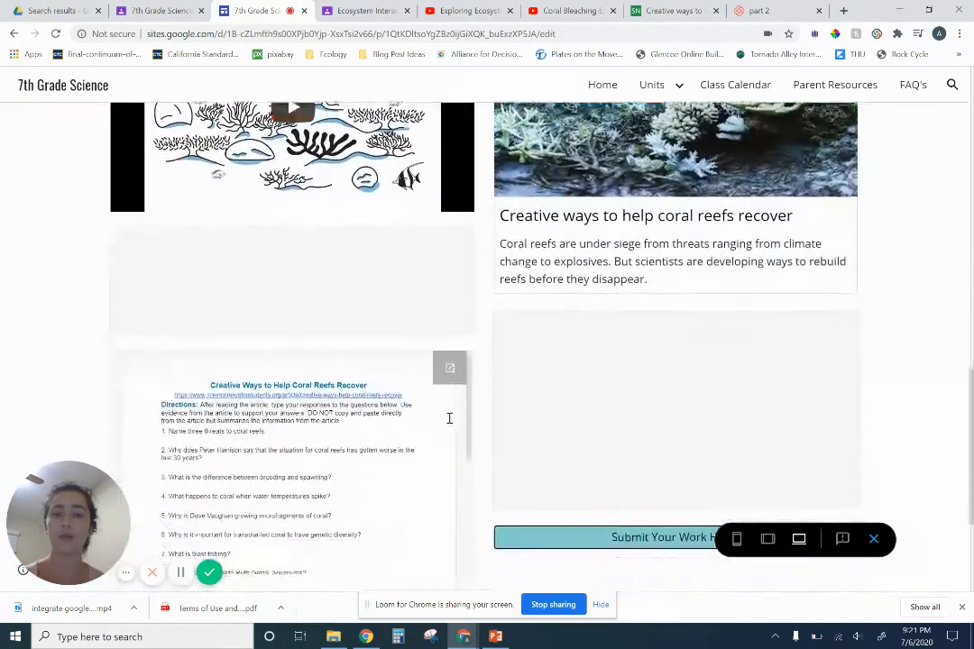
scroll(431, 380, down, 2)
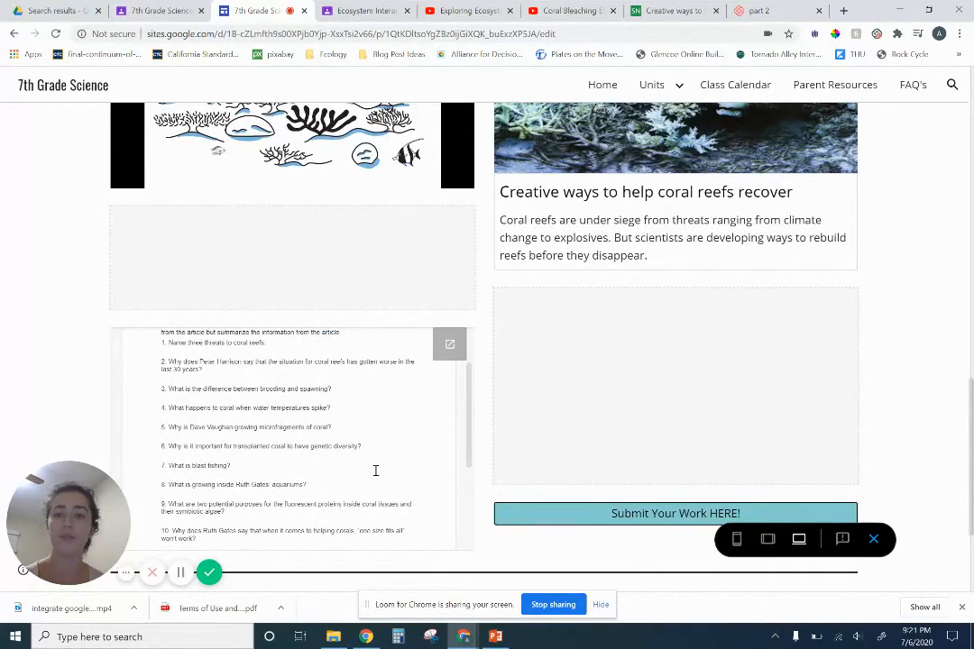
scroll(374, 469, up, 3)
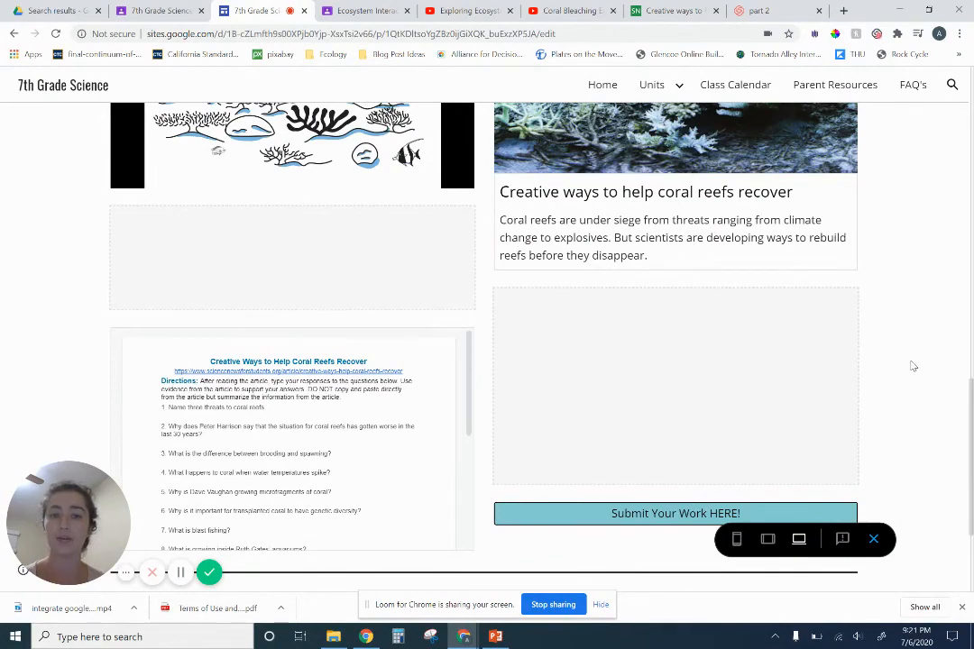
scroll(920, 392, down, 3)
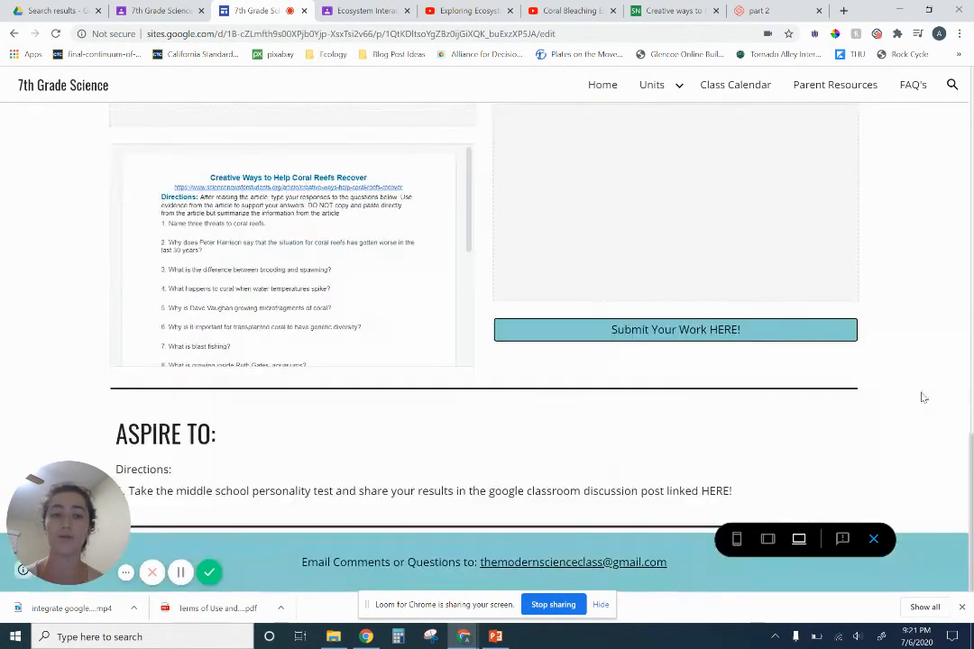
scroll(547, 492, up, 5)
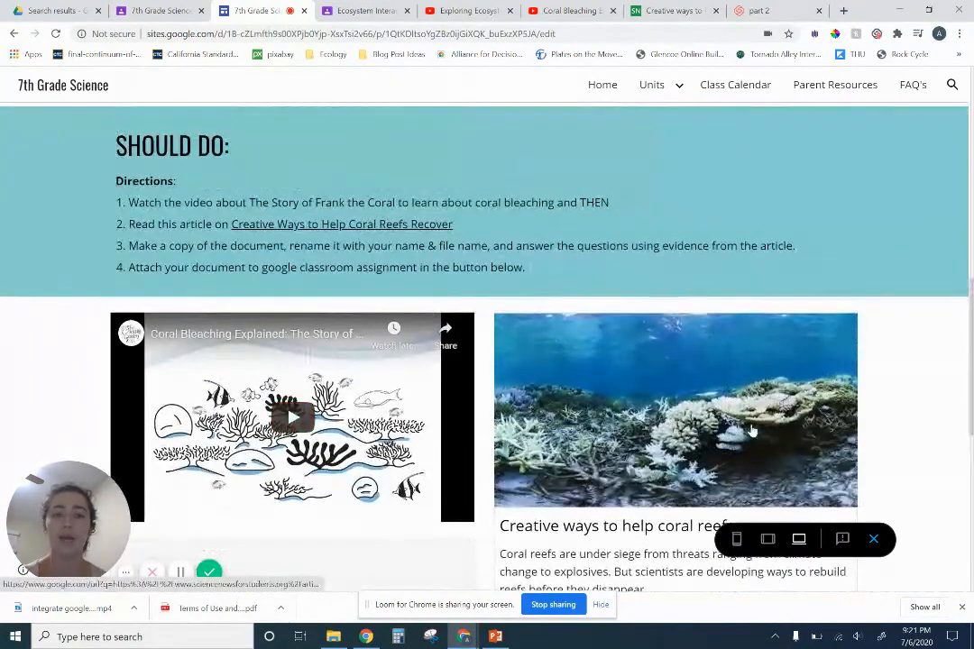
scroll(751, 429, down, 5)
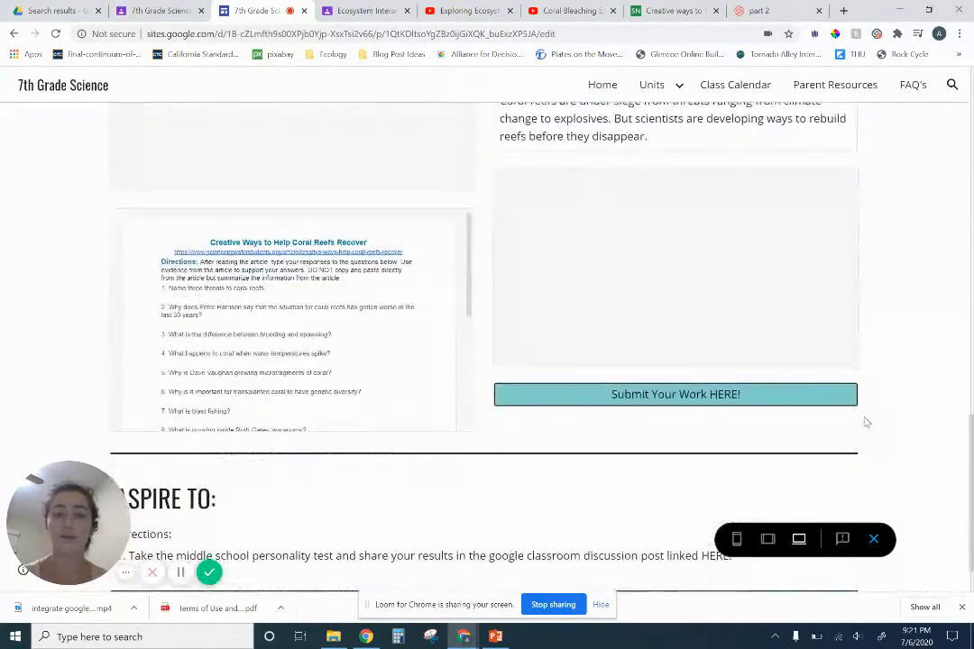